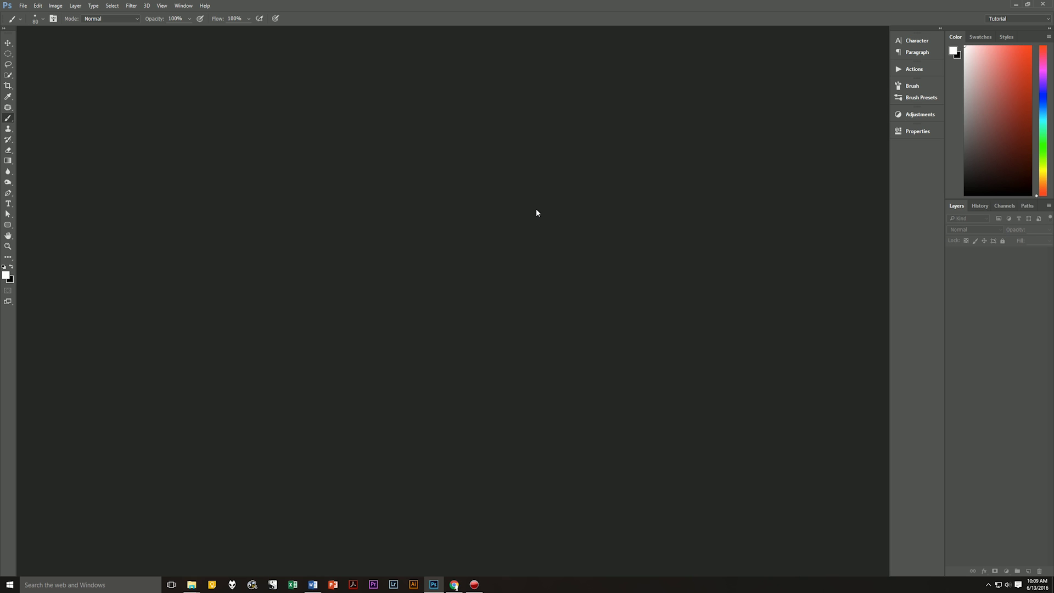
# - Create a 2500×2500 px, 150 ppi RGB document named 'Glowing Orb' with black background contents
pyautogui.hotkey('ctrl', 'n')
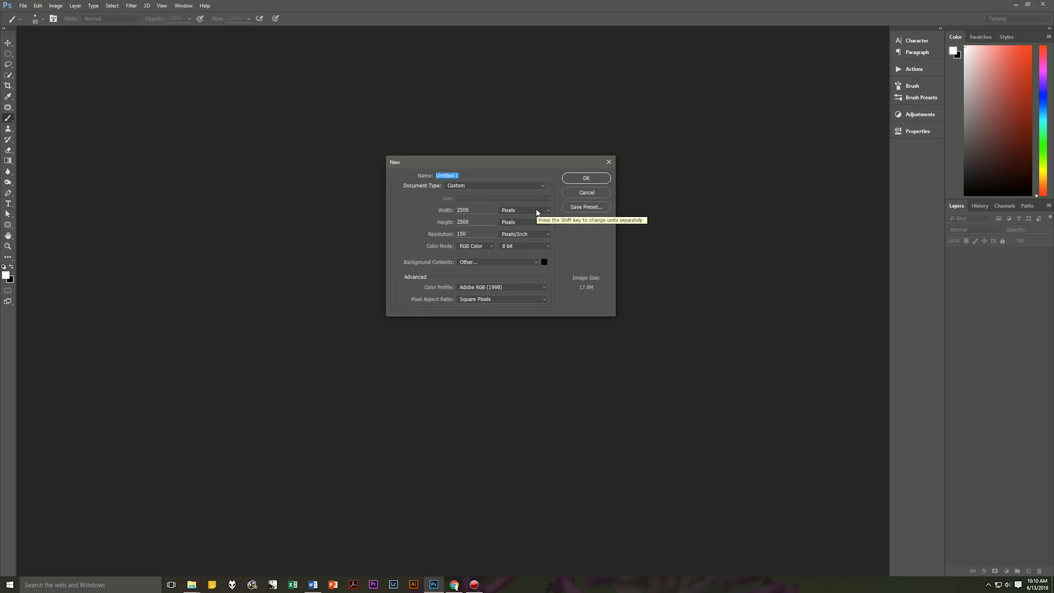
pyautogui.write('Glowing Orb')
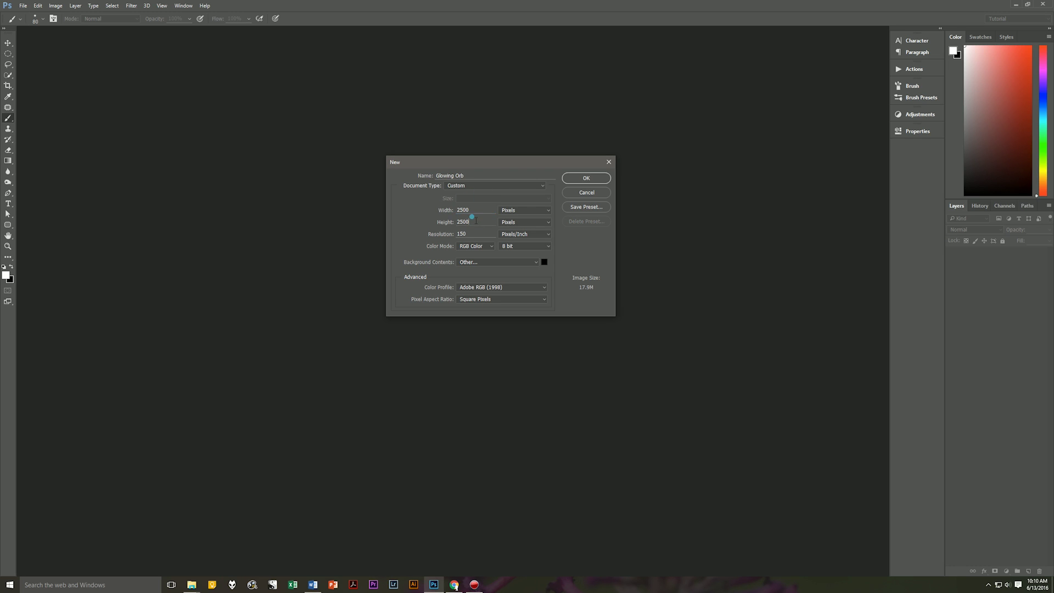
pyautogui.click(476, 221)
pyautogui.click(471, 246)
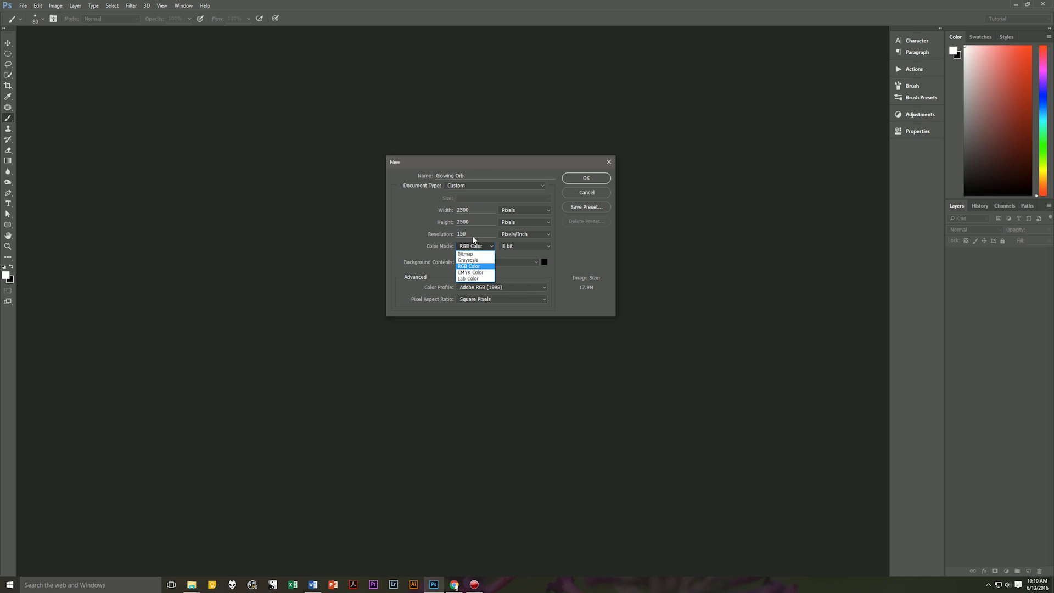
pyautogui.click(472, 246)
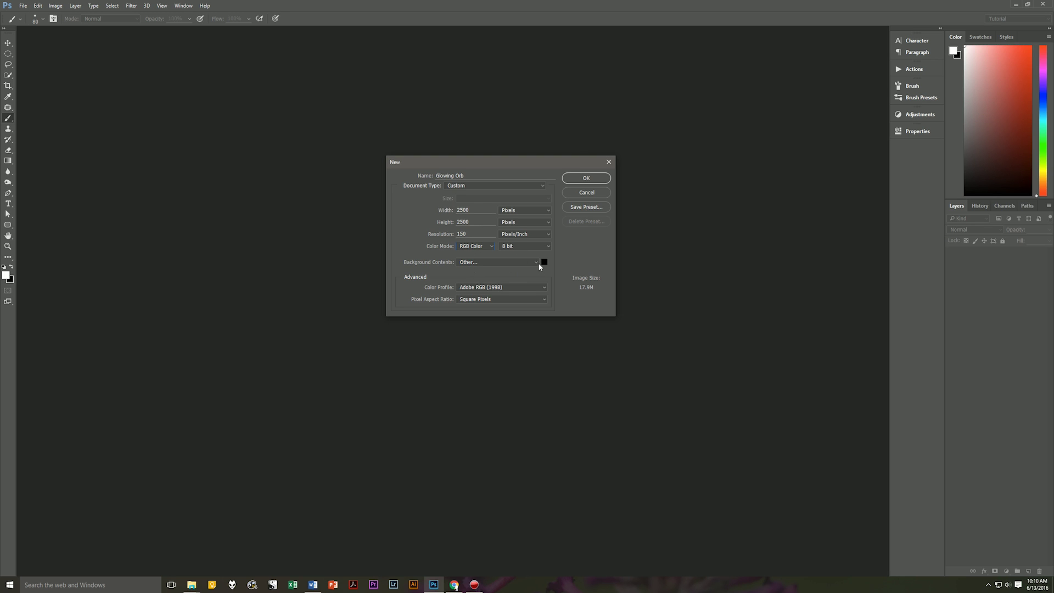
pyautogui.click(543, 262)
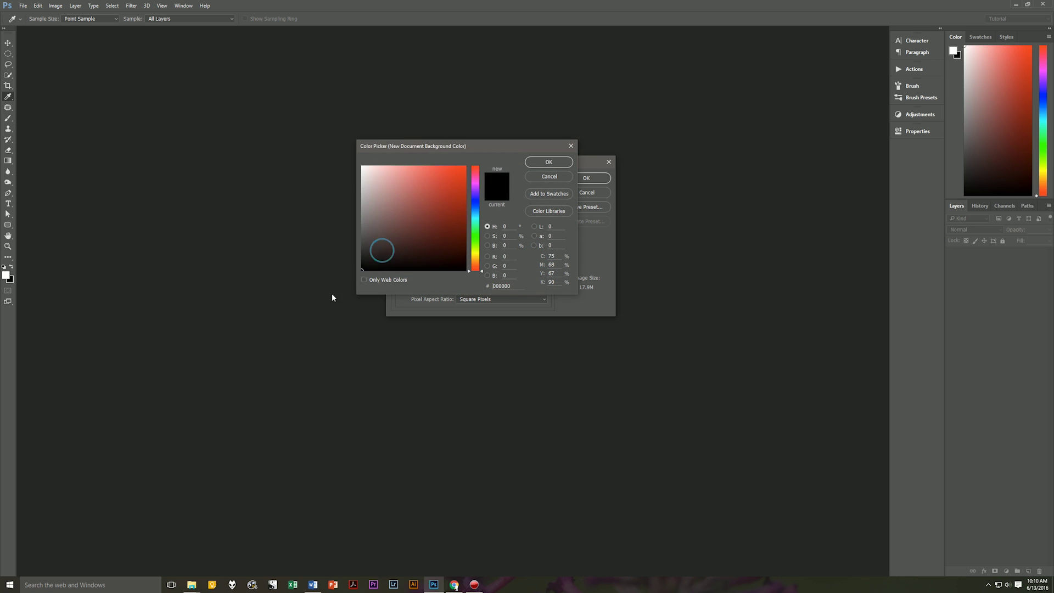
pyautogui.click(548, 162)
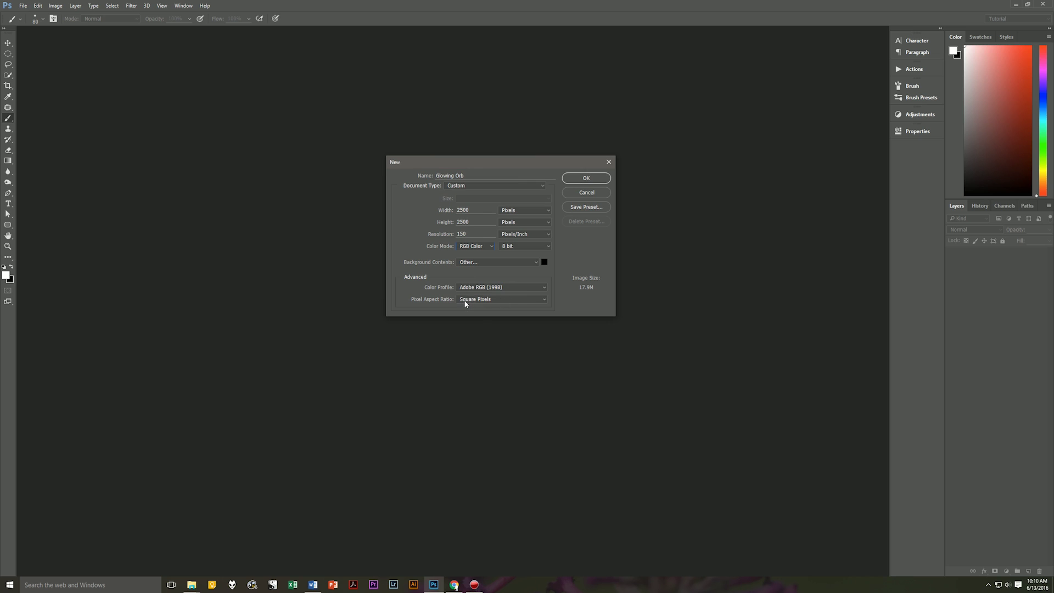
pyautogui.click(582, 175)
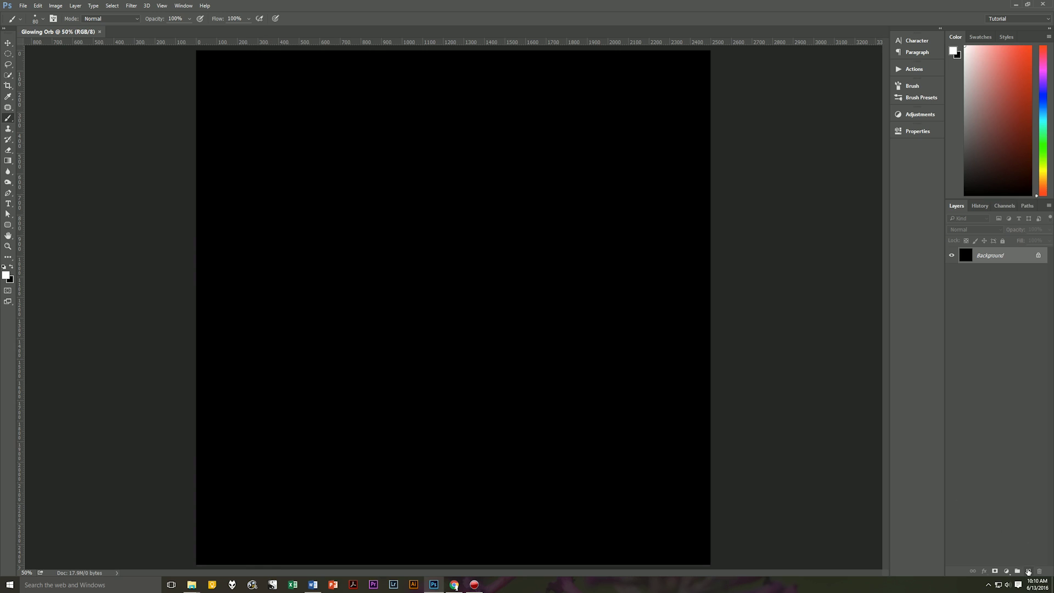
# - Add a new empty layer above the background and name it 'Center'
pyautogui.click(1028, 570)
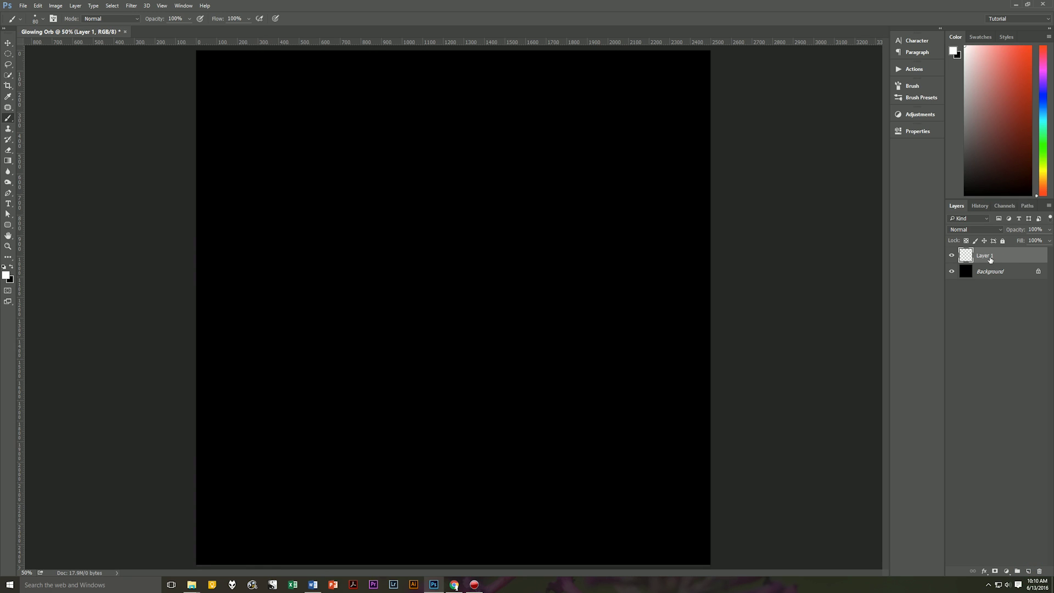
pyautogui.doubleClick(986, 256)
pyautogui.write('Center')
pyautogui.press('Return')
# - Place horizontal and vertical guides crossing at the middle of the canvas
pyautogui.click(161, 7)
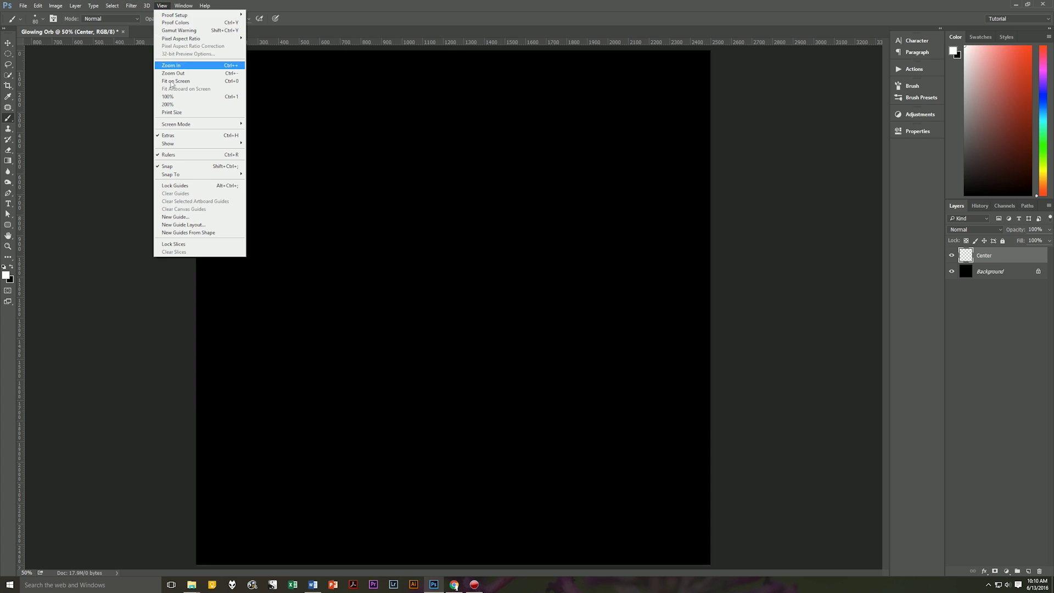
pyautogui.click(400, 3)
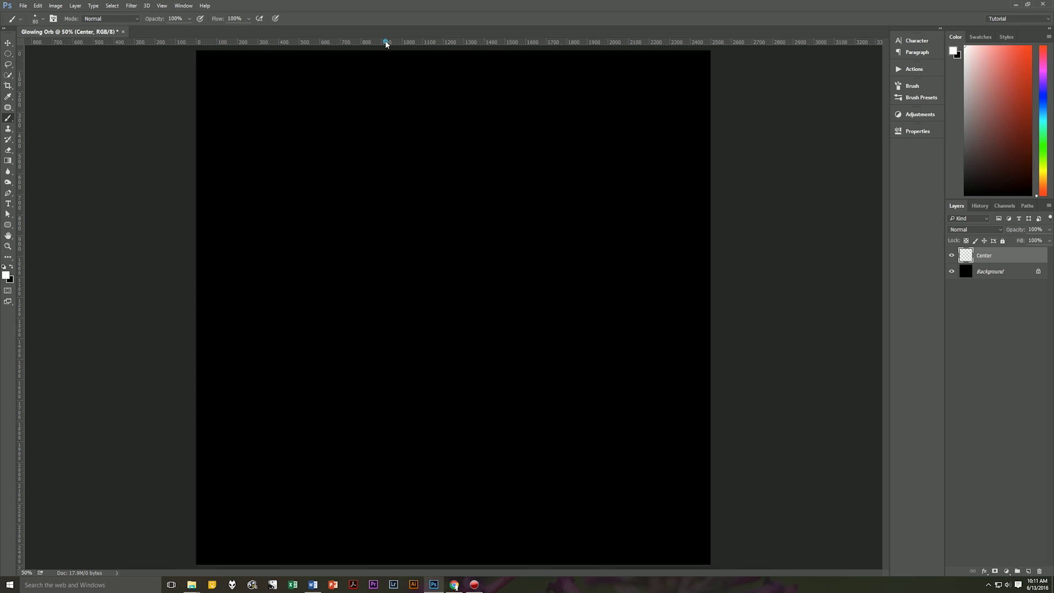
pyautogui.moveTo(385, 41); pyautogui.dragTo(446, 308)
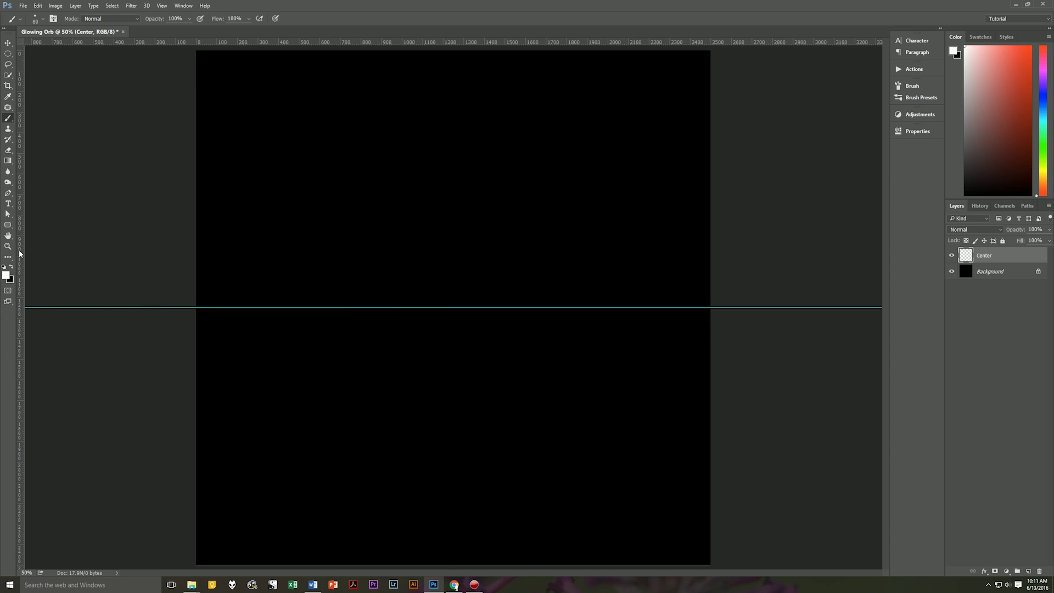
pyautogui.moveTo(22, 254); pyautogui.dragTo(453, 209)
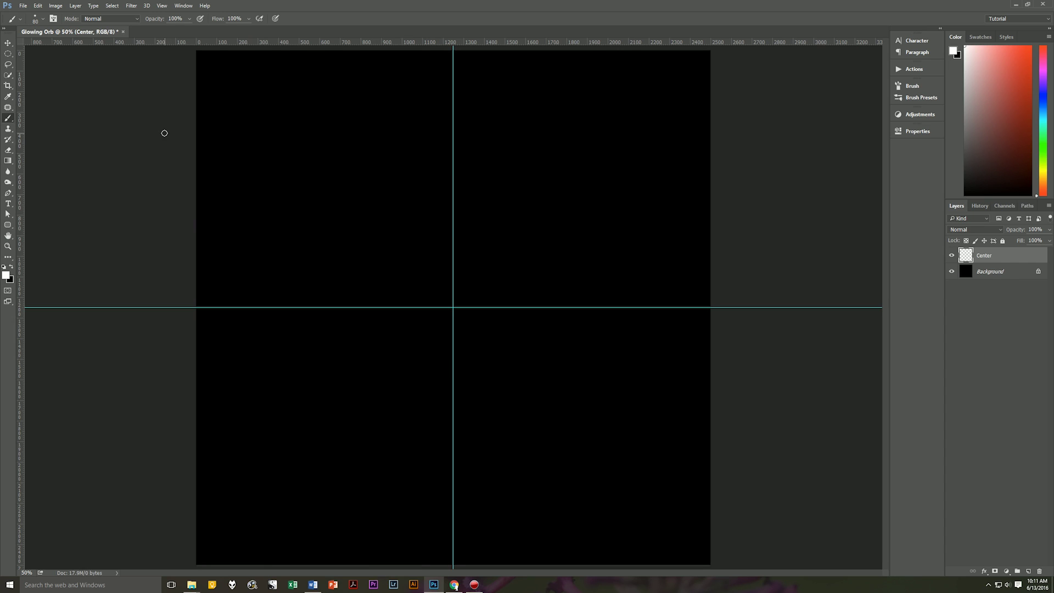
# - Make a 1000×1000 px elliptical selection with 150 px feather, centred on the guide crossing
pyautogui.press('m')
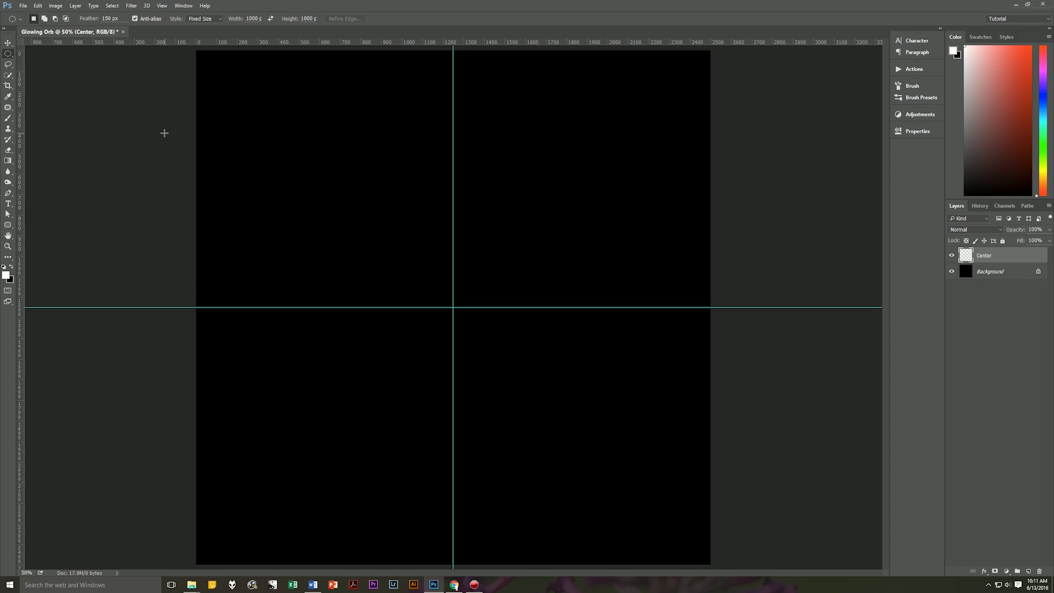
pyautogui.click(8, 54)
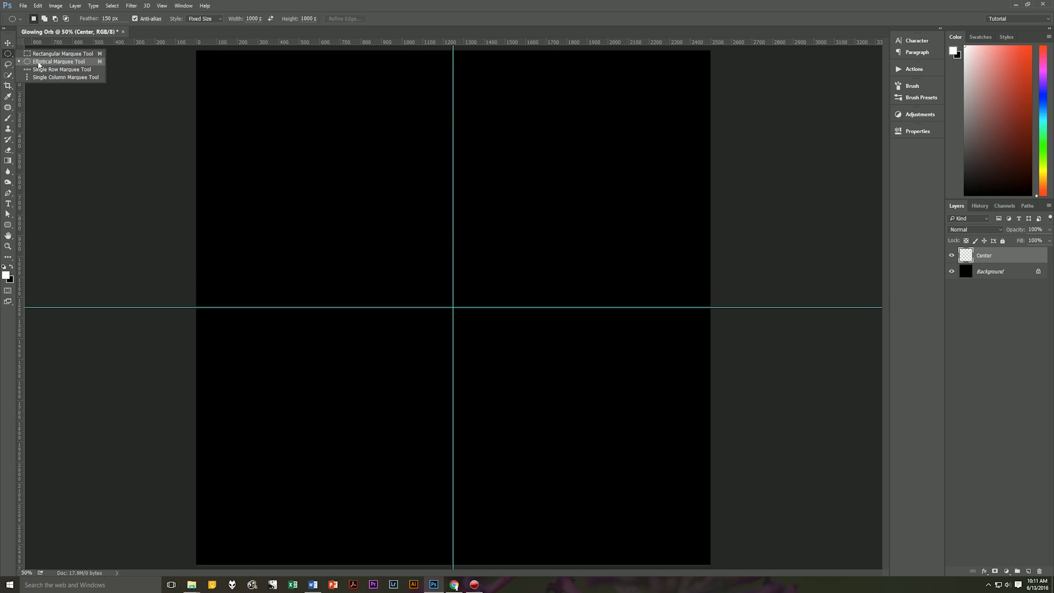
pyautogui.click(55, 64)
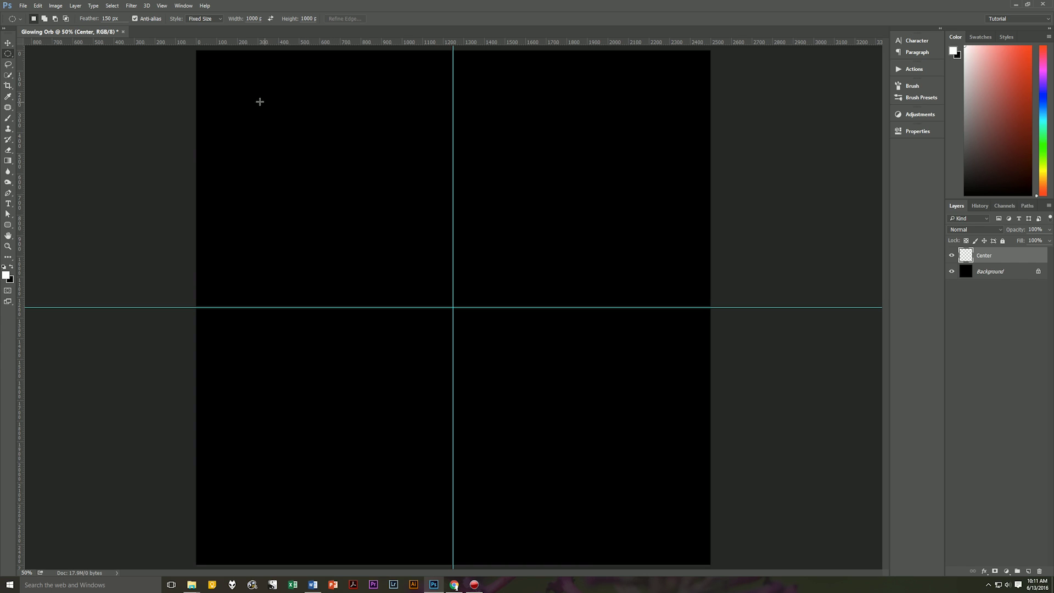
pyautogui.click(300, 132)
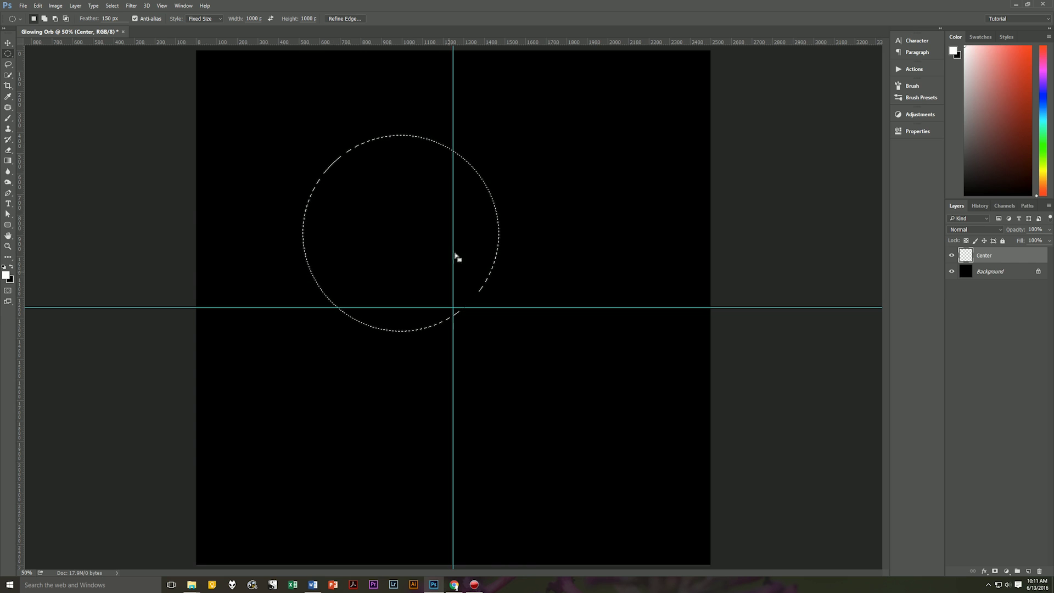
pyautogui.moveTo(371, 181); pyautogui.dragTo(423, 257)
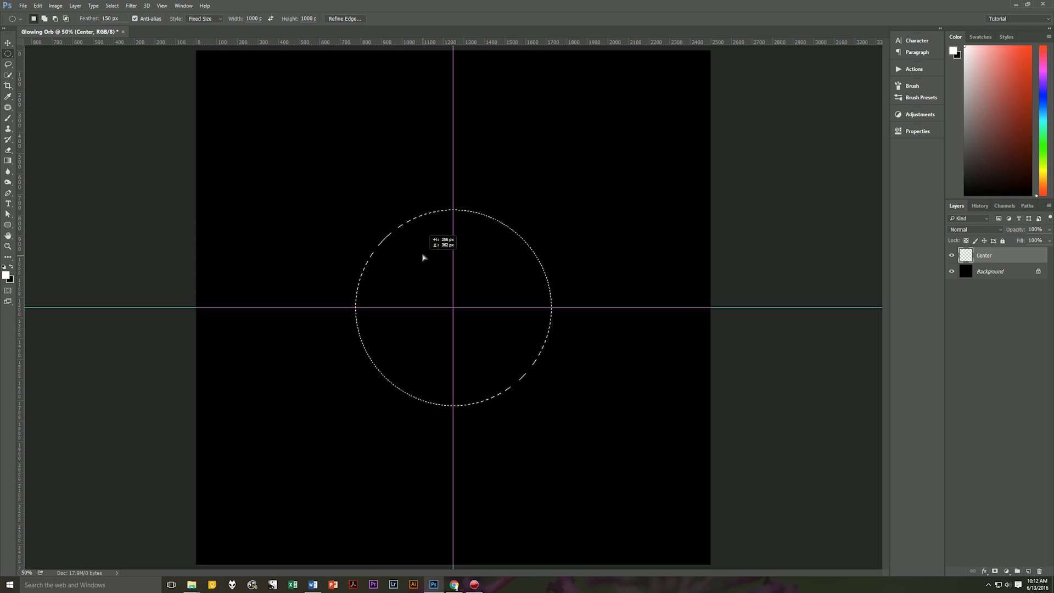
pyautogui.moveTo(423, 257); pyautogui.dragTo(424, 258)
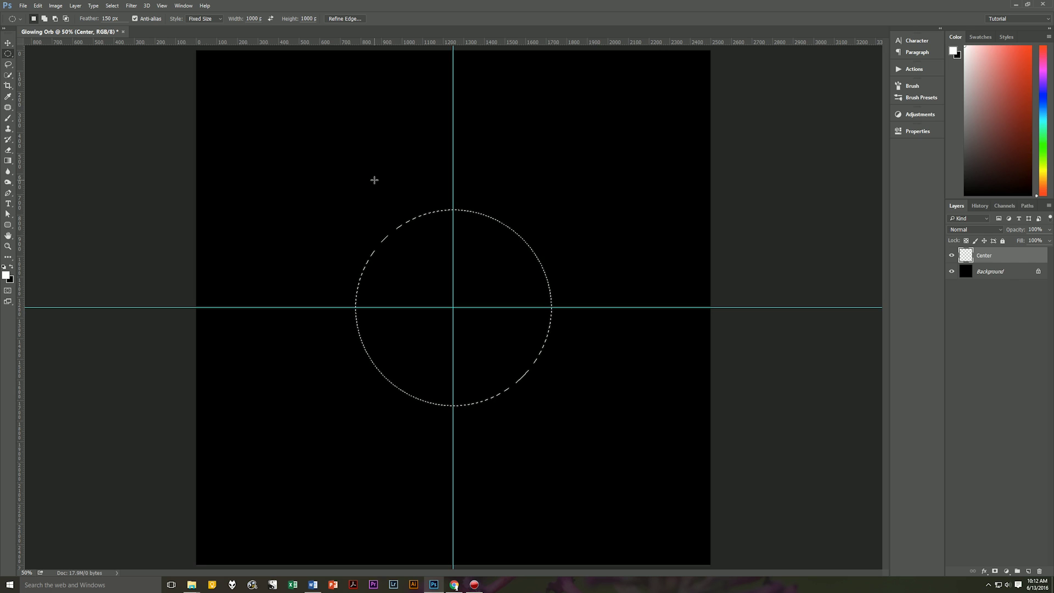
pyautogui.press('g')
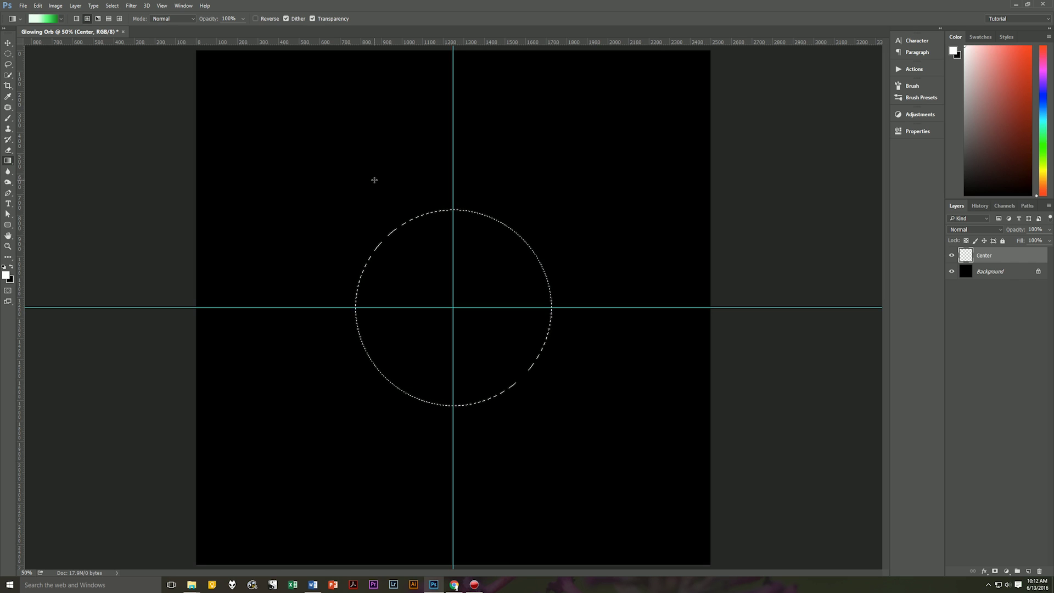
# - Set the Gradient tool's style to Radial in the options bar
pyautogui.click(88, 19)
pyautogui.click(76, 19)
pyautogui.click(87, 19)
# - Edit the gradient: white, then pale green at 30%, bright green at 60%, dark green at 100%
pyautogui.click(43, 20)
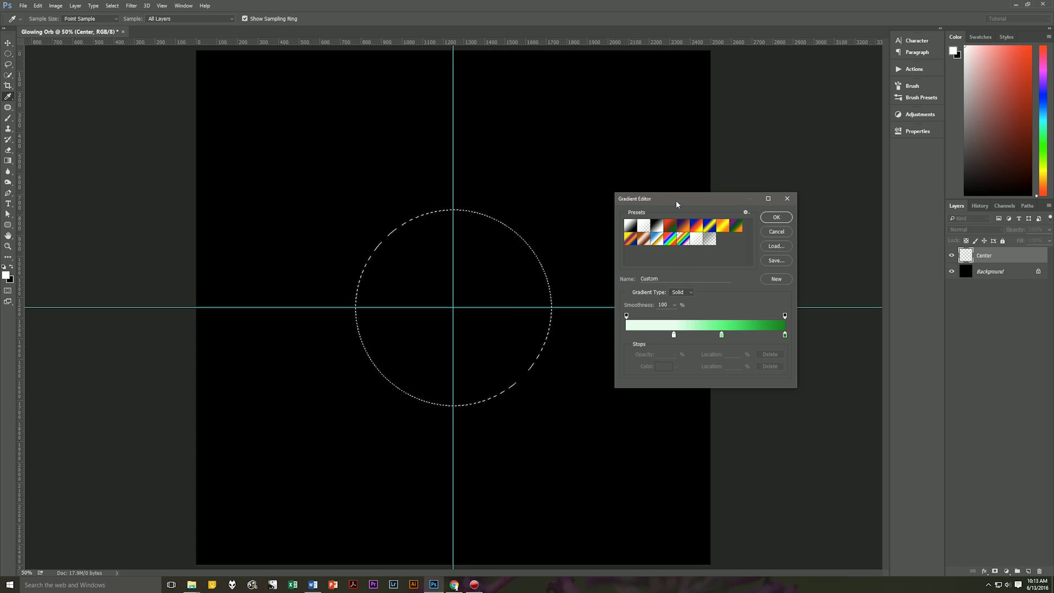
pyautogui.moveTo(677, 201); pyautogui.dragTo(722, 176)
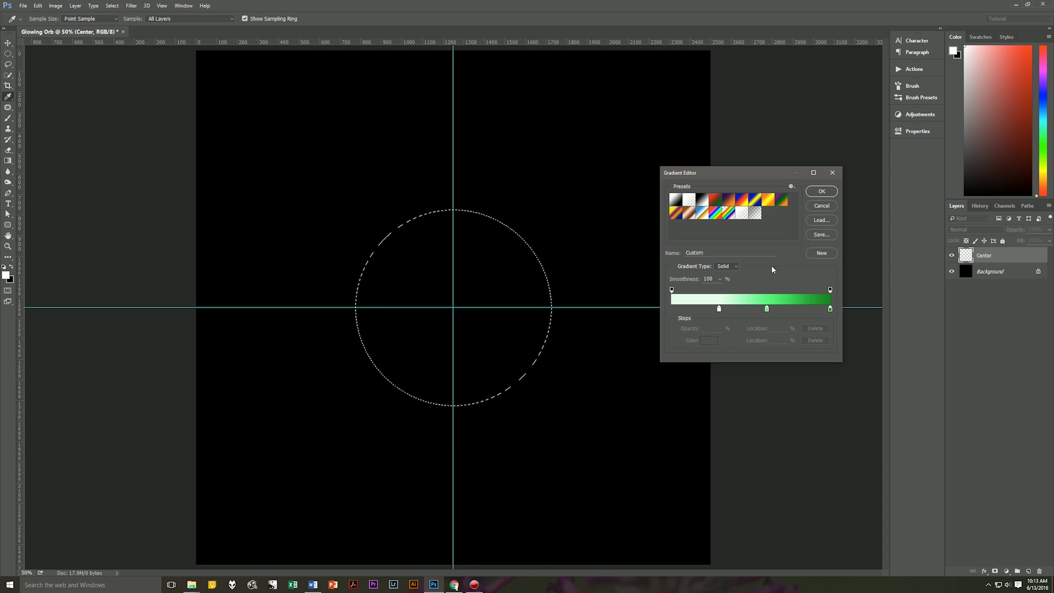
pyautogui.click(718, 308)
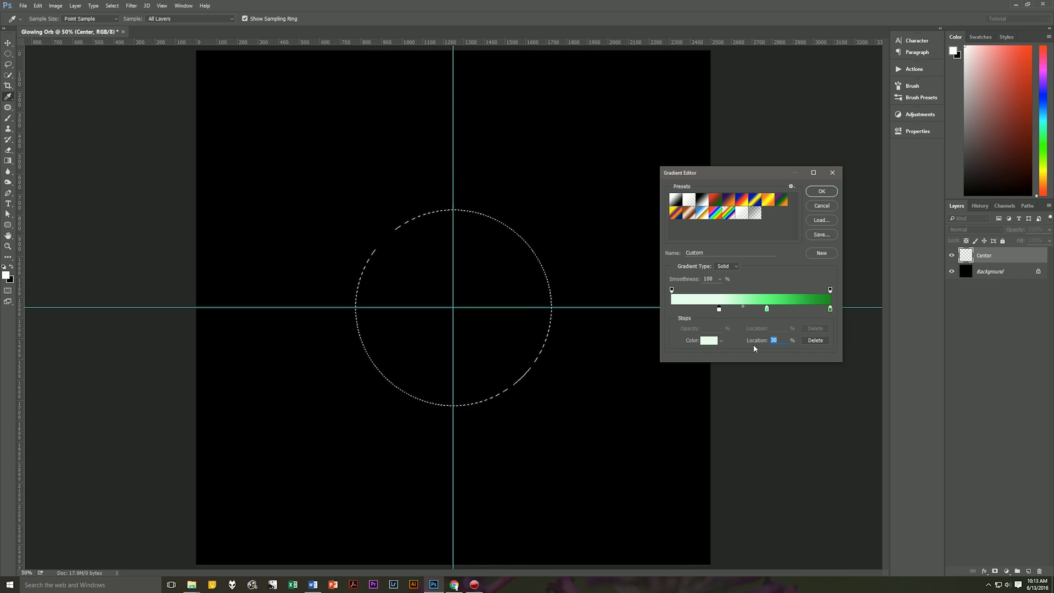
pyautogui.click(709, 340)
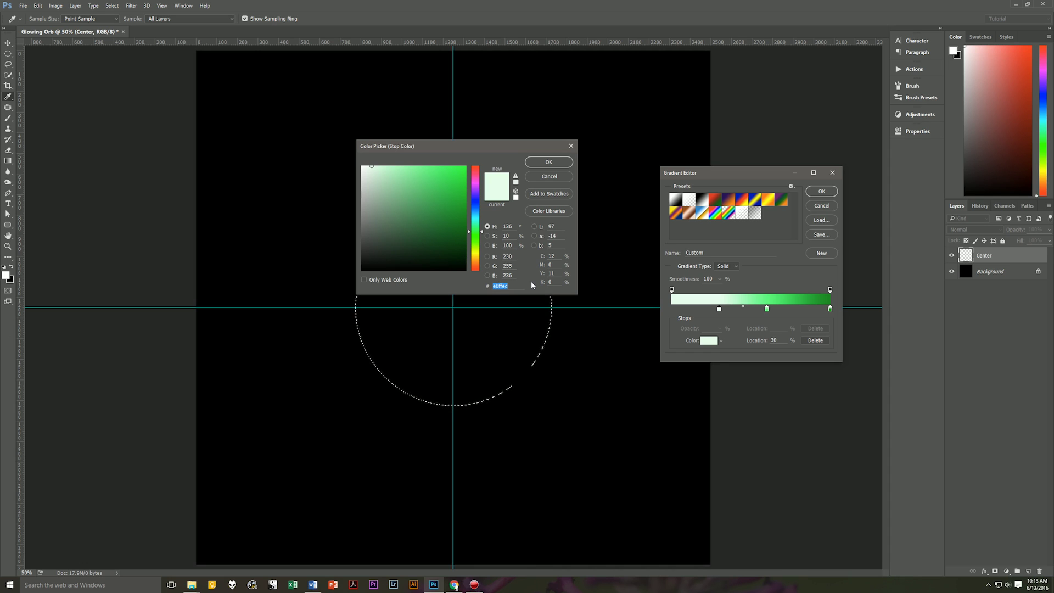
pyautogui.click(549, 162)
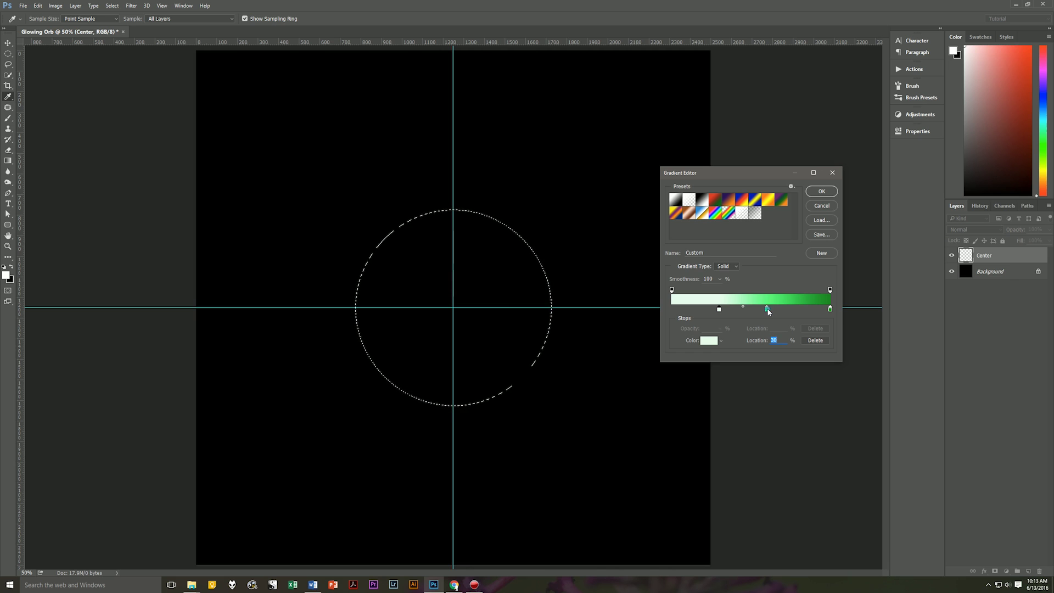
pyautogui.click(767, 309)
pyautogui.click(709, 340)
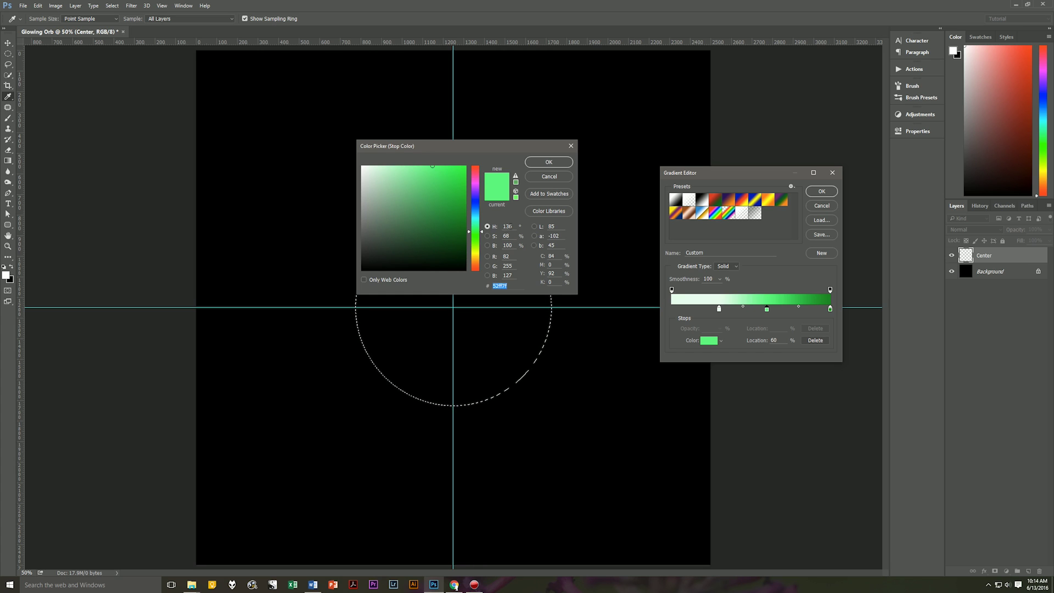
pyautogui.click(560, 159)
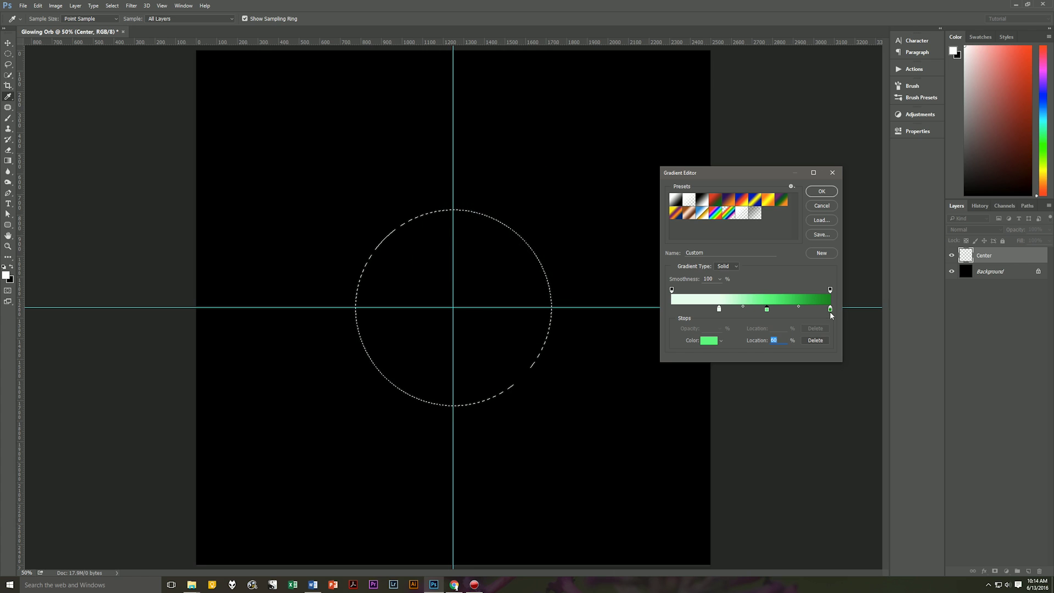
pyautogui.click(830, 309)
pyautogui.click(708, 341)
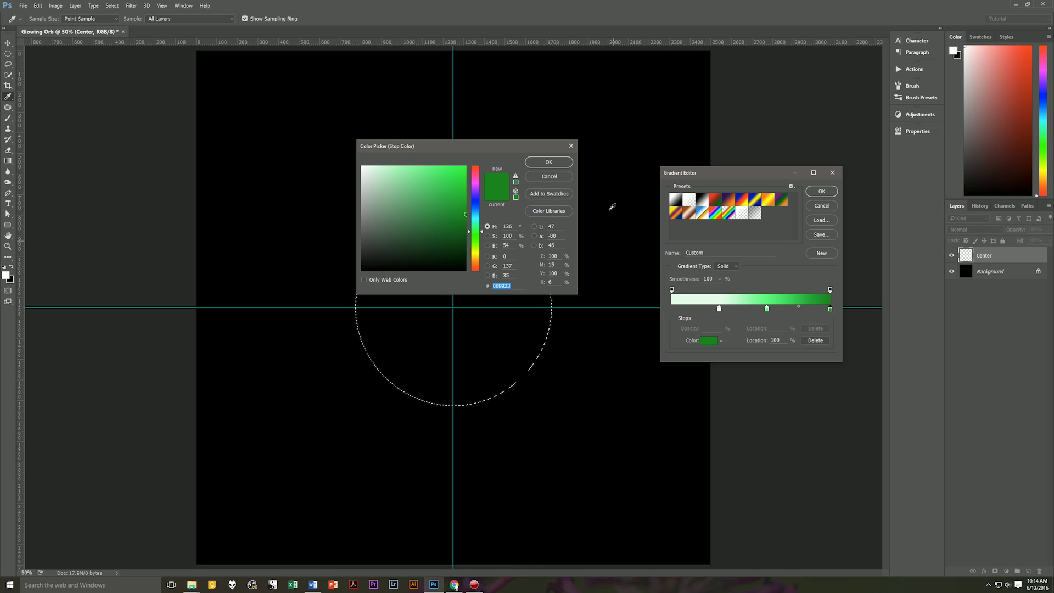
pyautogui.click(549, 162)
pyautogui.click(822, 191)
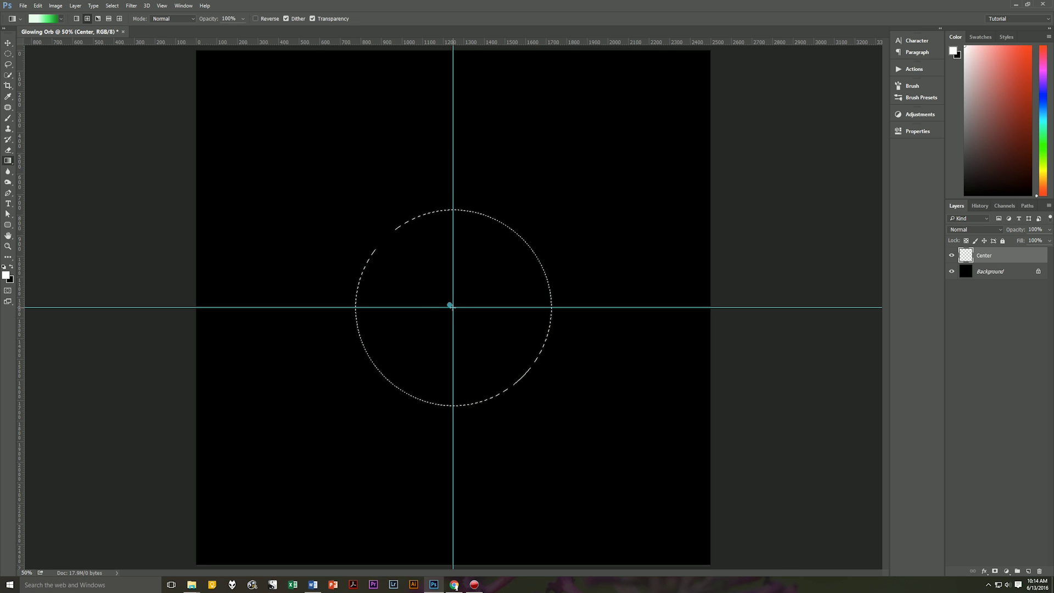
# - Fill the circle with the radial green gradient from its centre, then deselect and hide the guides
pyautogui.moveTo(455, 307); pyautogui.dragTo(552, 308)
pyautogui.moveTo(552, 308); pyautogui.dragTo(552, 308)
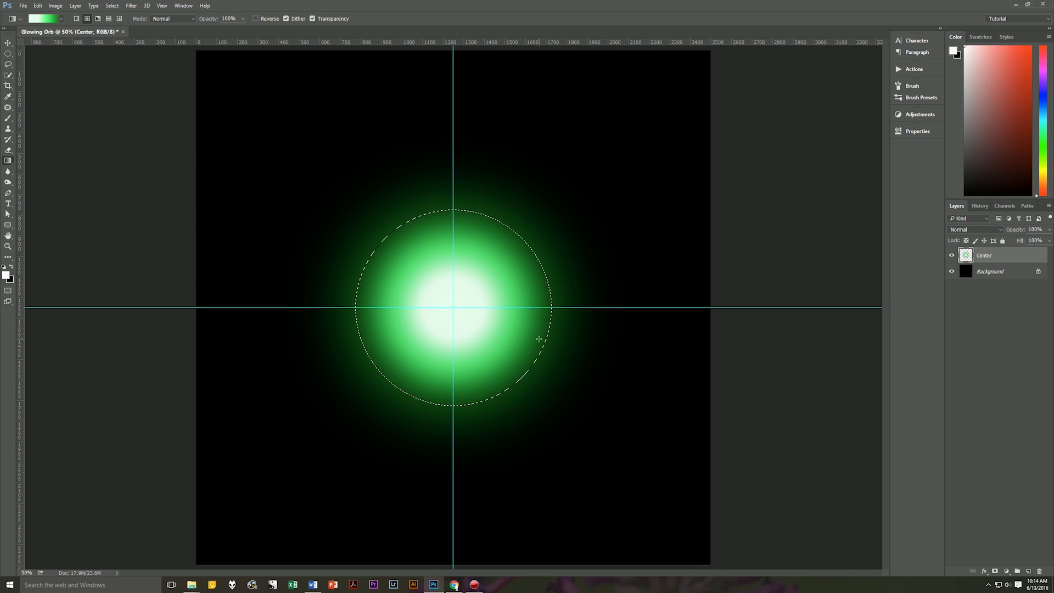
pyautogui.hotkey('ctrl', 'd')
pyautogui.hotkey('ctrl', ';')
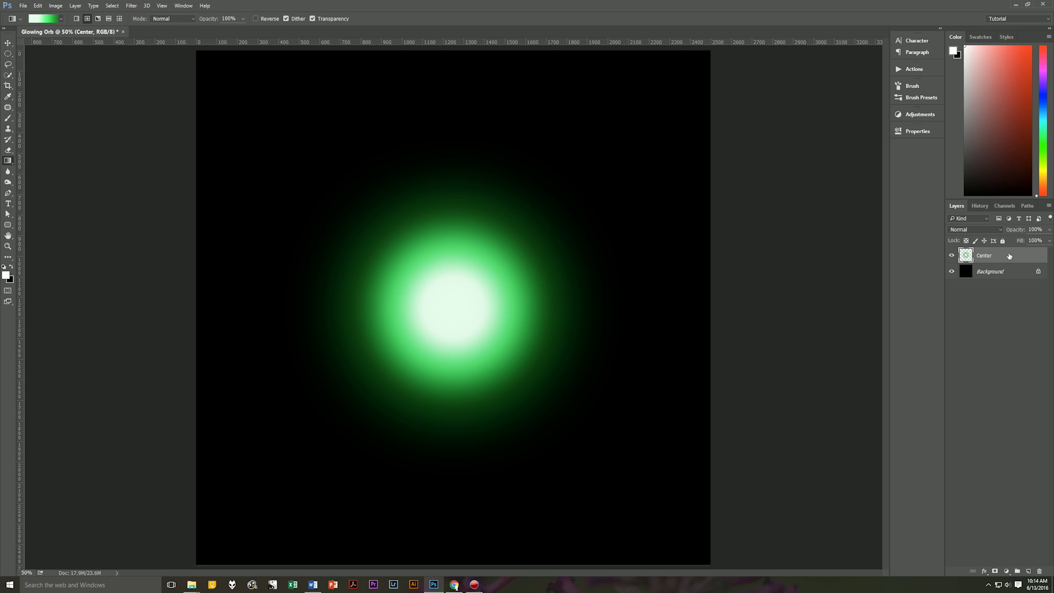
# - Duplicate the Center layer, hide the original Center, and rename the copy to '1'
pyautogui.hotkey('ctrl', 'j')
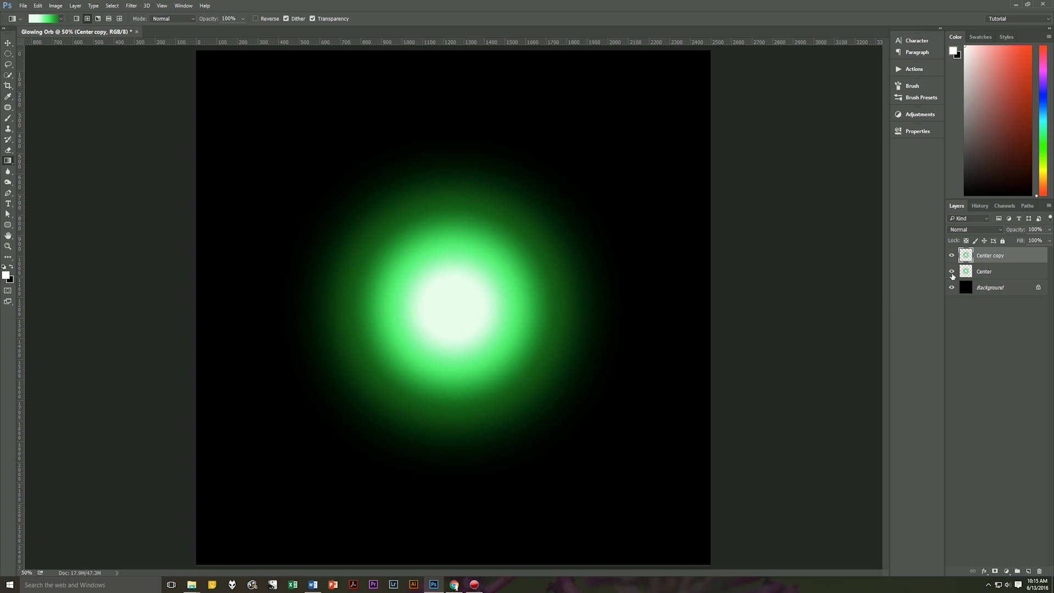
pyautogui.click(951, 271)
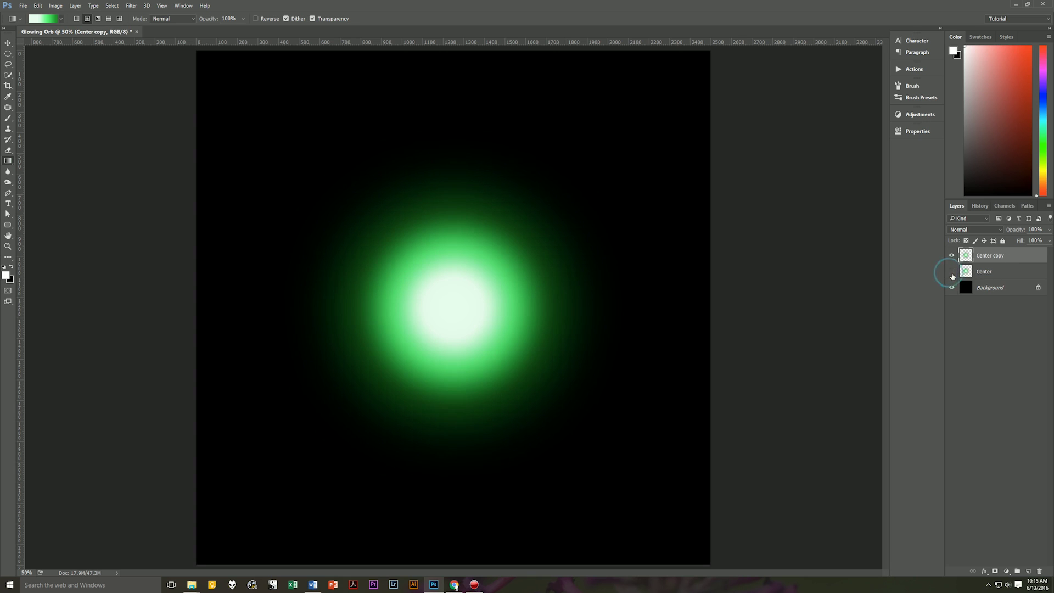
pyautogui.doubleClick(995, 256)
pyautogui.write('1')
pyautogui.click(1022, 256)
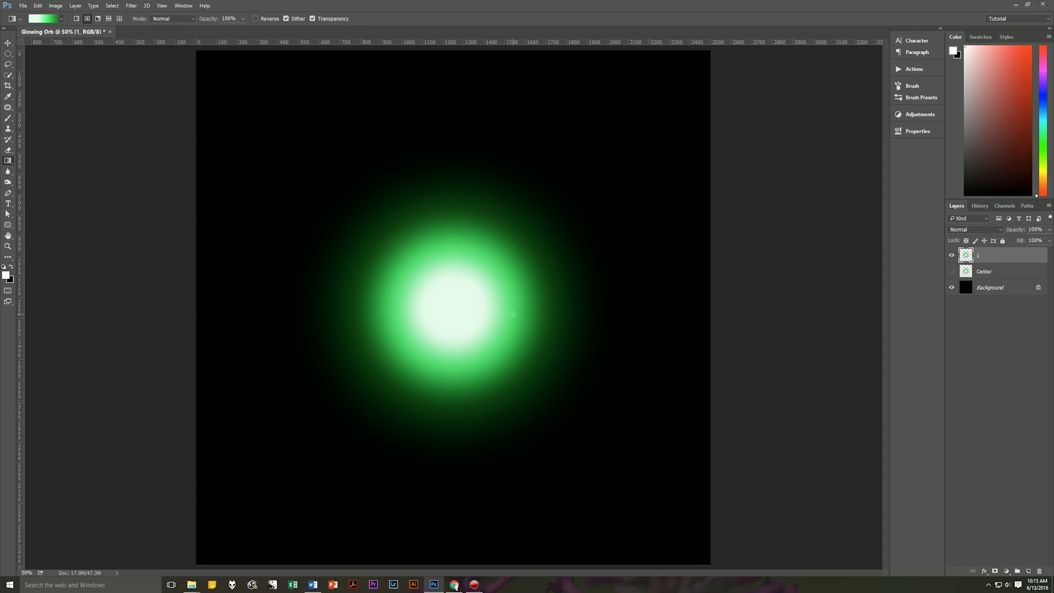
# - Transform layer 1's orb to 120% width and 25% height, then commit the transform
pyautogui.hotkey('ctrl', 't')
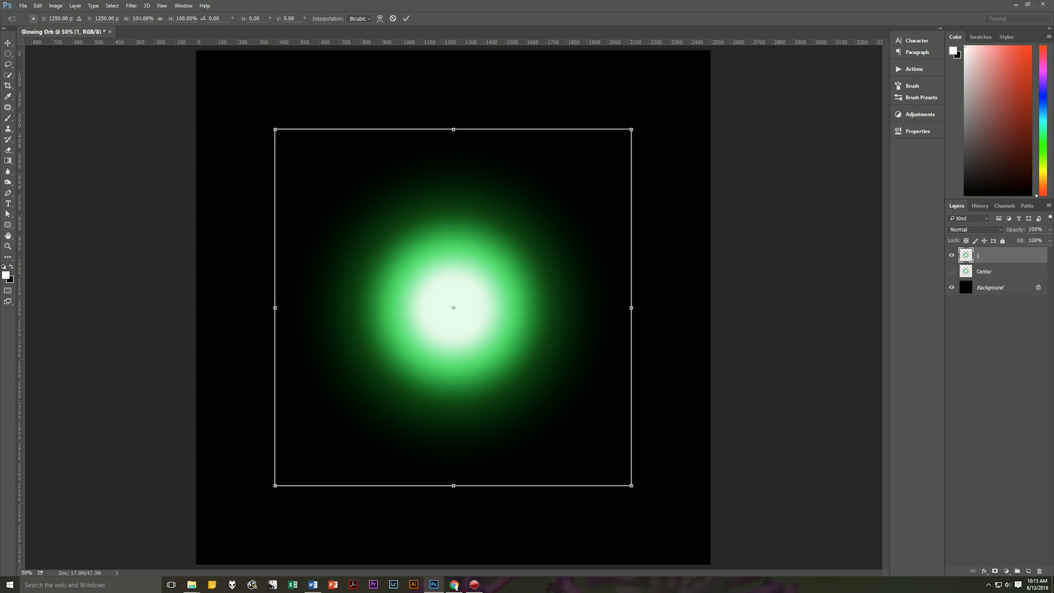
pyautogui.write('120')
pyautogui.press('Return')
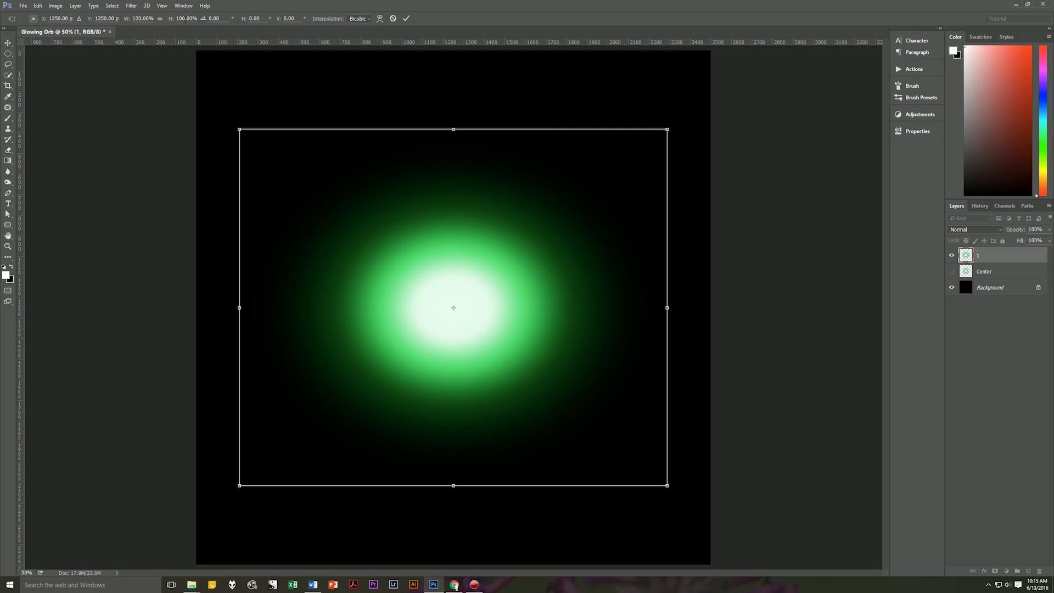
pyautogui.doubleClick(181, 18)
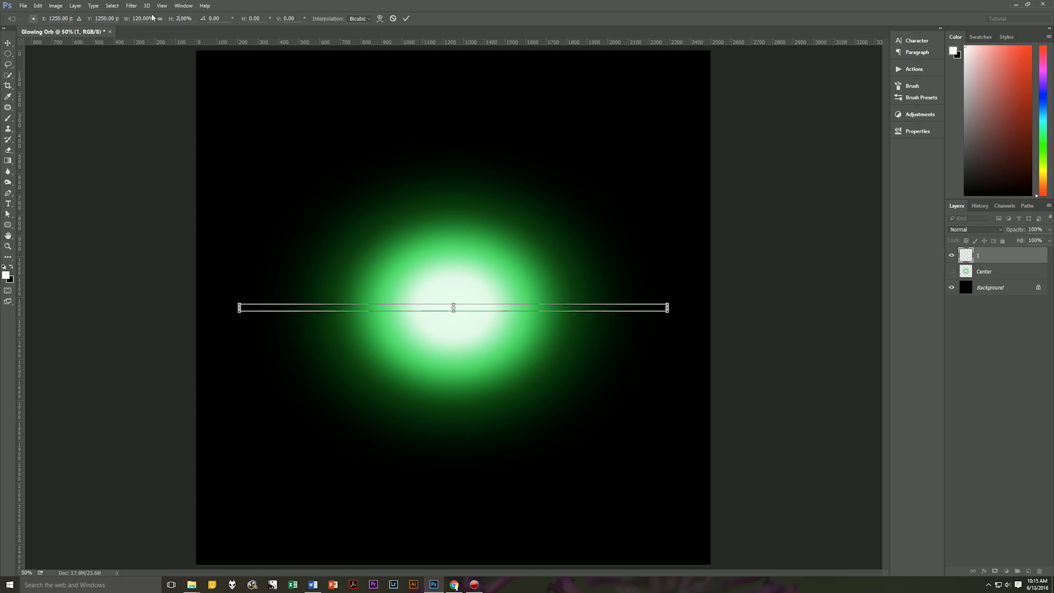
pyautogui.write('25')
pyautogui.press('Return')
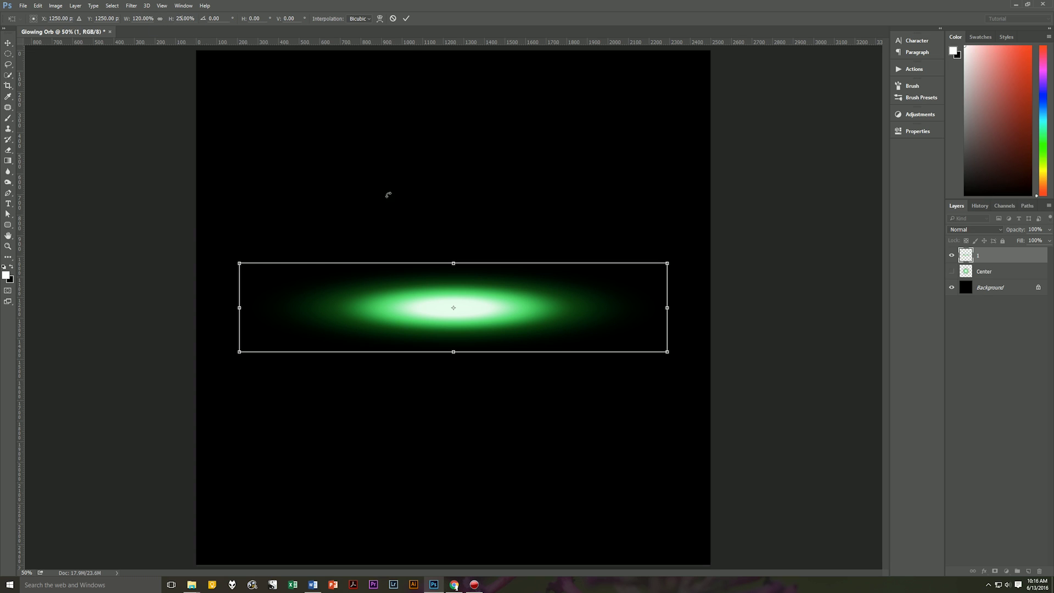
pyautogui.click(406, 18)
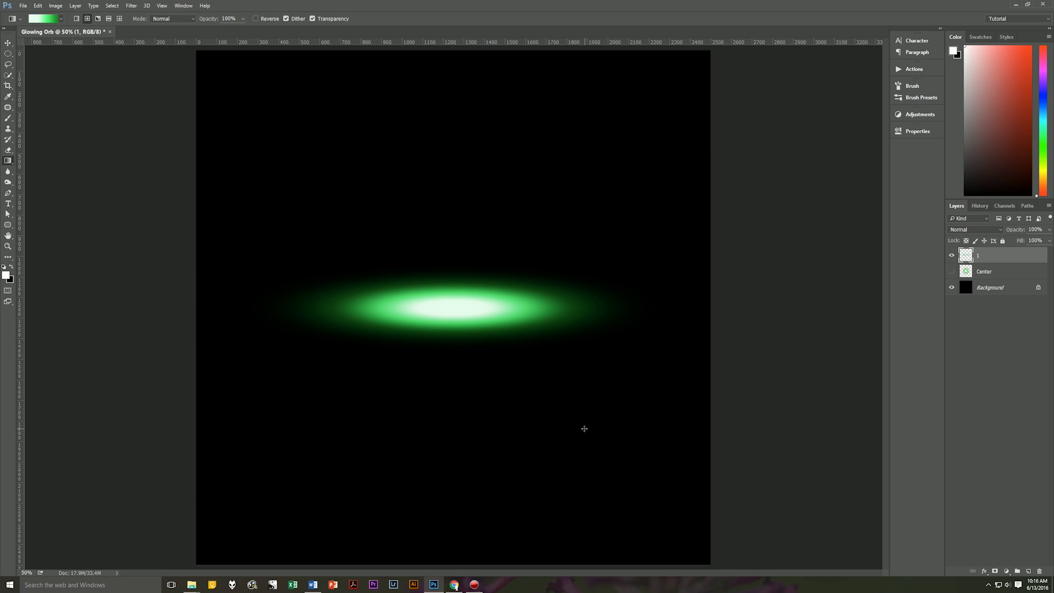
# - Duplicate the flattened ellipse layer 1 into additional copies
pyautogui.press('v')
pyautogui.hotkey('ctrl', 'j')
pyautogui.hotkey('ctrl', 'j')
pyautogui.hotkey('ctrl', 'j')
pyautogui.hotkey('ctrl', 'j')
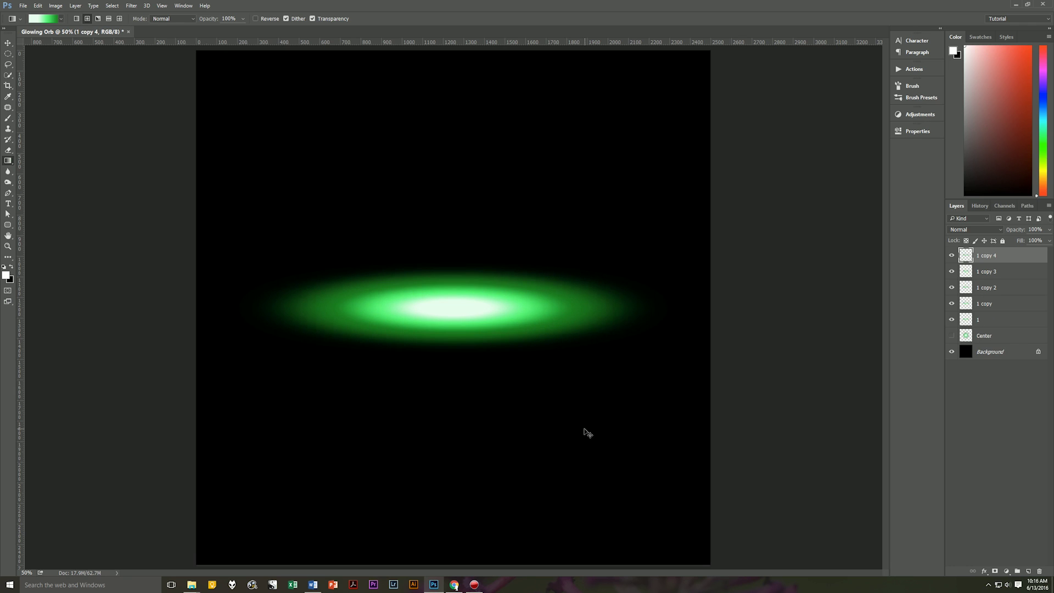
pyautogui.hotkey('ctrl', 'j')
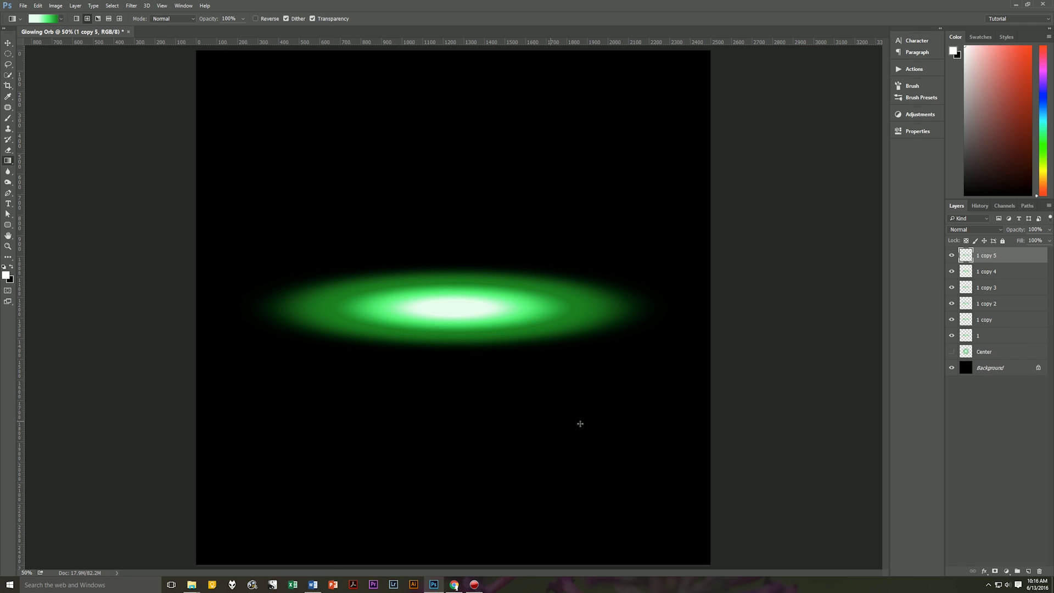
# - Rename the ellipse copies 2, 3, 4, 5 and 6 from bottom to top
pyautogui.doubleClick(984, 320)
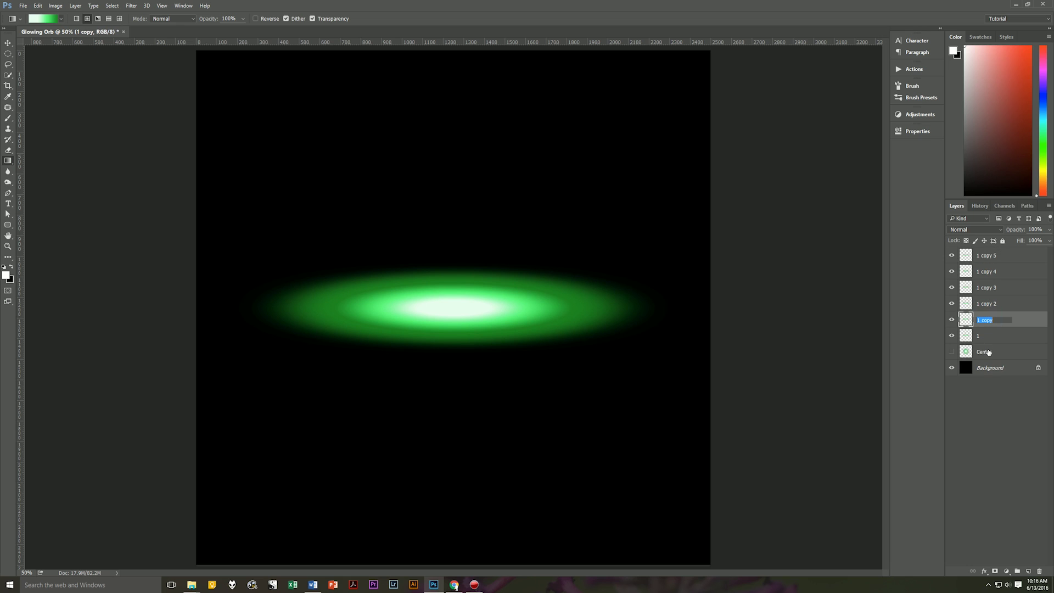
pyautogui.write('2')
pyautogui.doubleClick(991, 303)
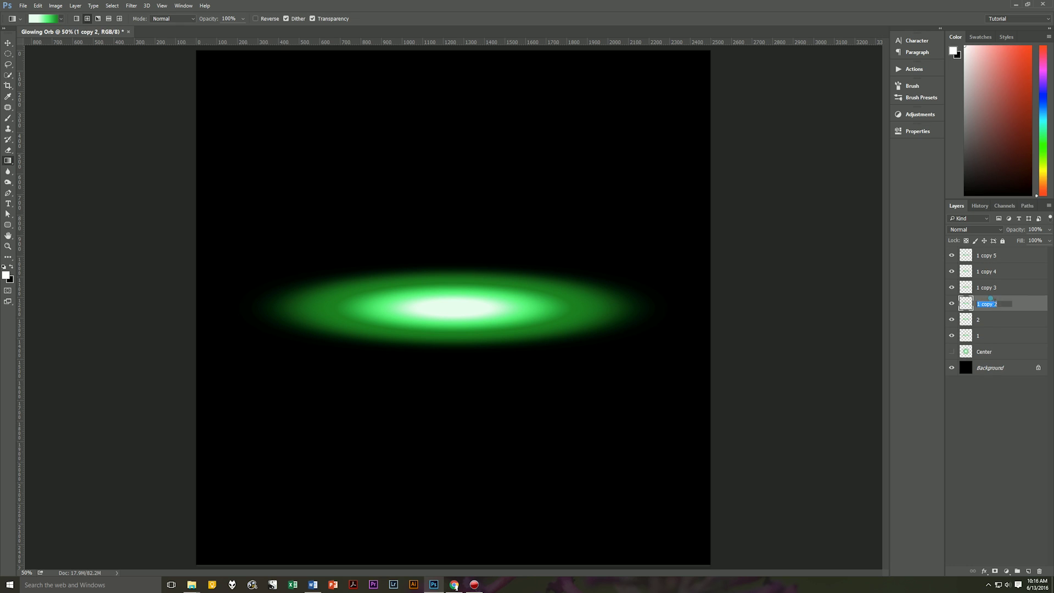
pyautogui.write('3')
pyautogui.doubleClick(988, 287)
pyautogui.write('4')
pyautogui.doubleClick(987, 271)
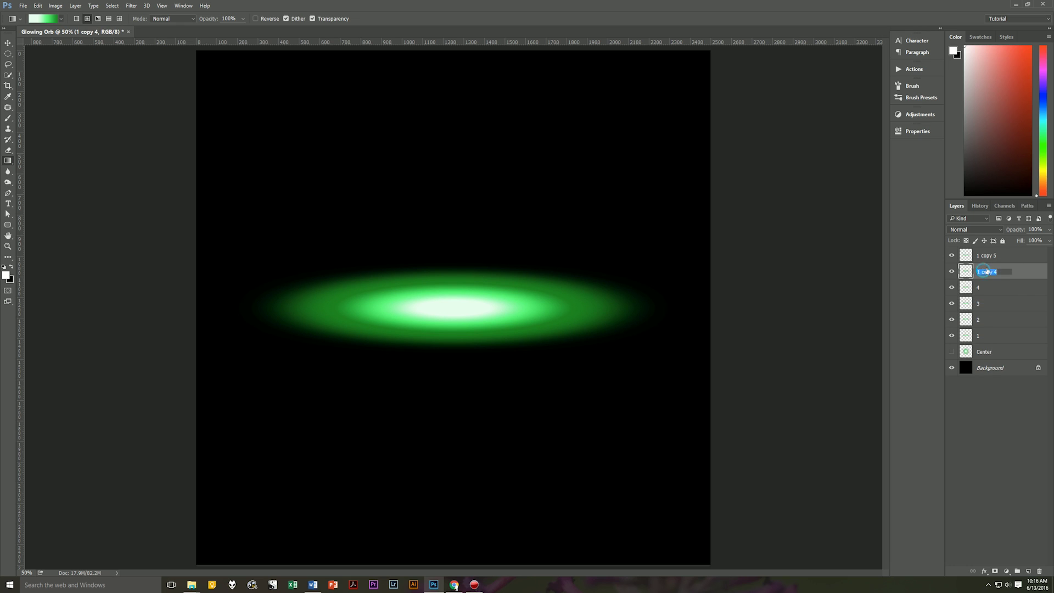
pyautogui.write('5')
pyautogui.doubleClick(987, 255)
pyautogui.write('6')
pyautogui.press('Return')
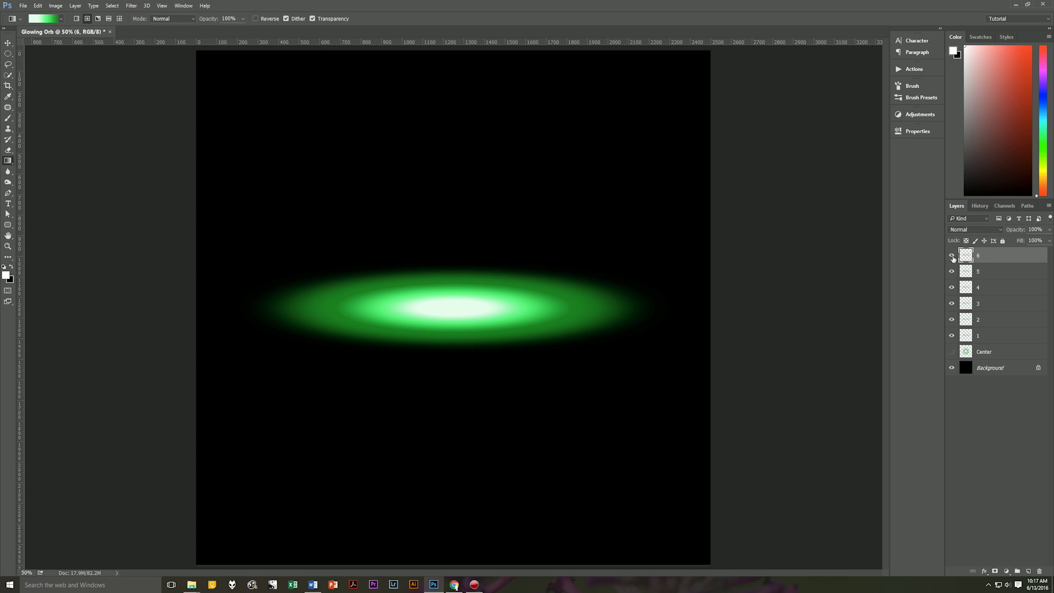
# - Hide ellipse layers 2 through 6 and make layer 1 the active layer
pyautogui.moveTo(951, 255); pyautogui.dragTo(952, 320)
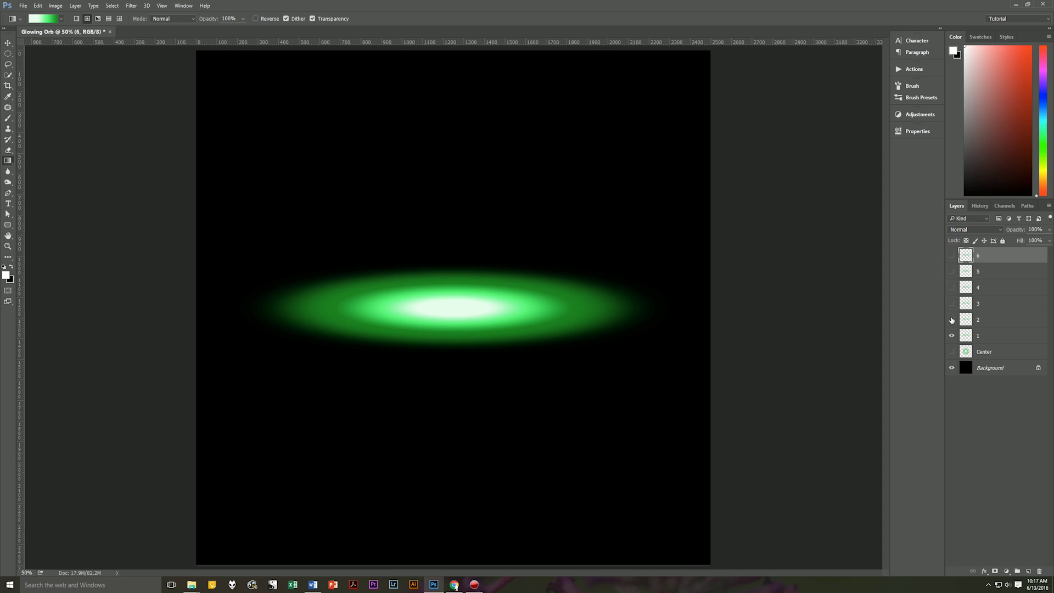
pyautogui.click(1006, 335)
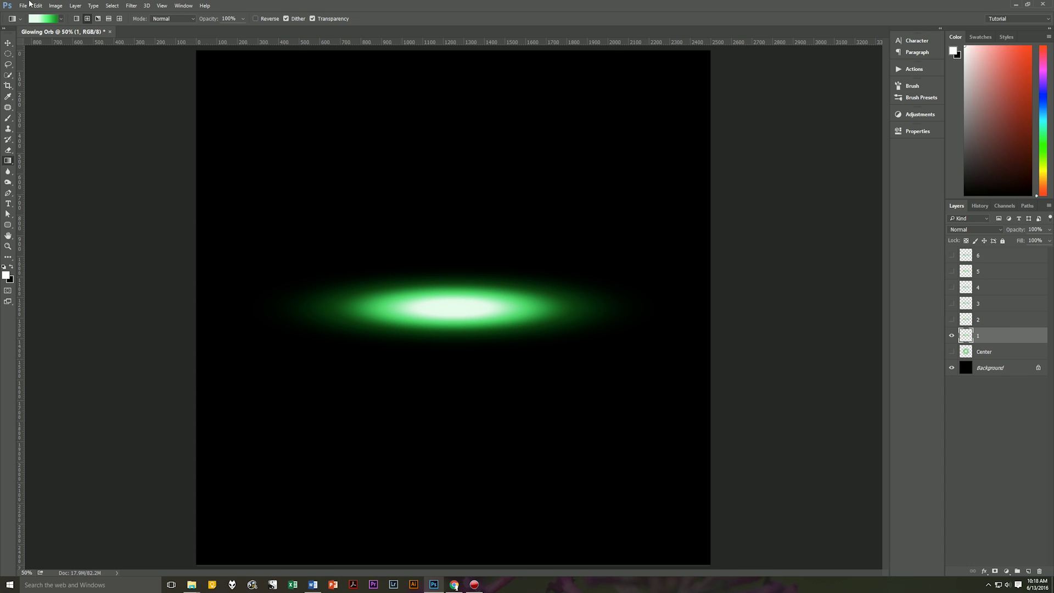
# - Apply a Sine Wave distortion to layer 1 with minimum wavelength 998
pyautogui.click(131, 6)
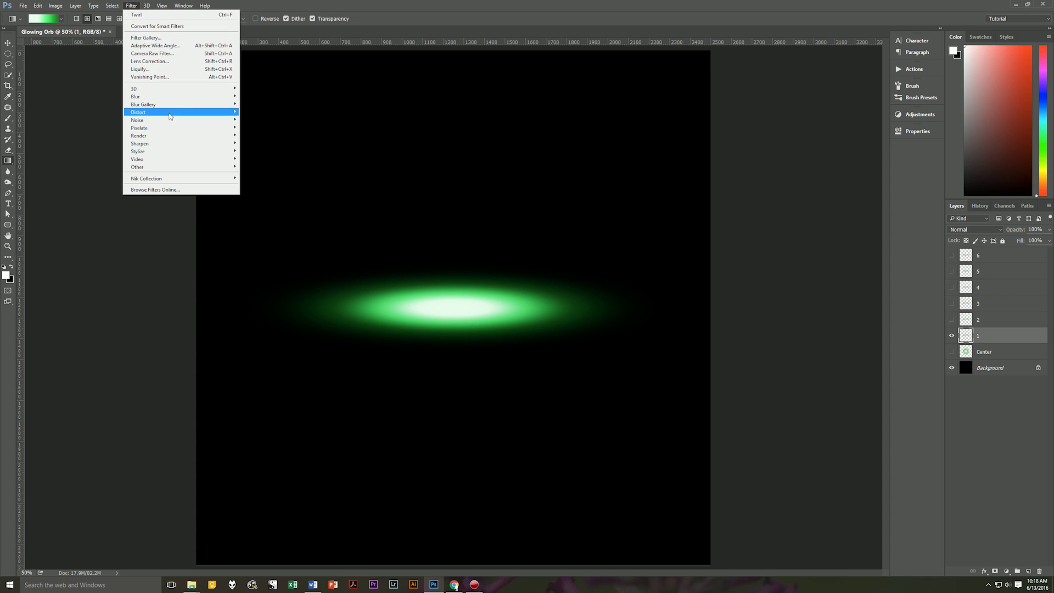
pyautogui.moveTo(170, 113)
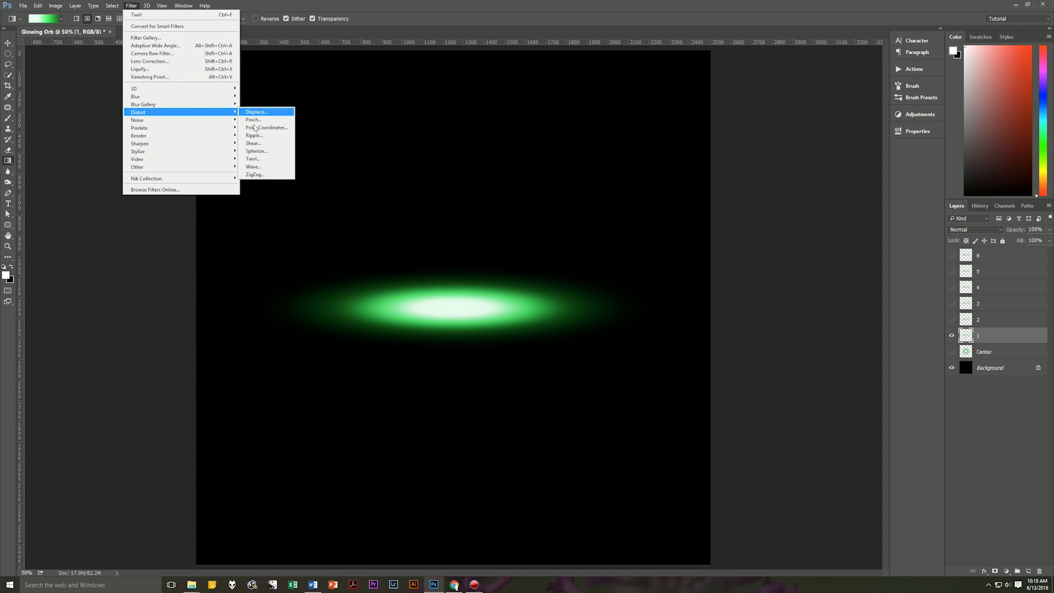
pyautogui.click(253, 166)
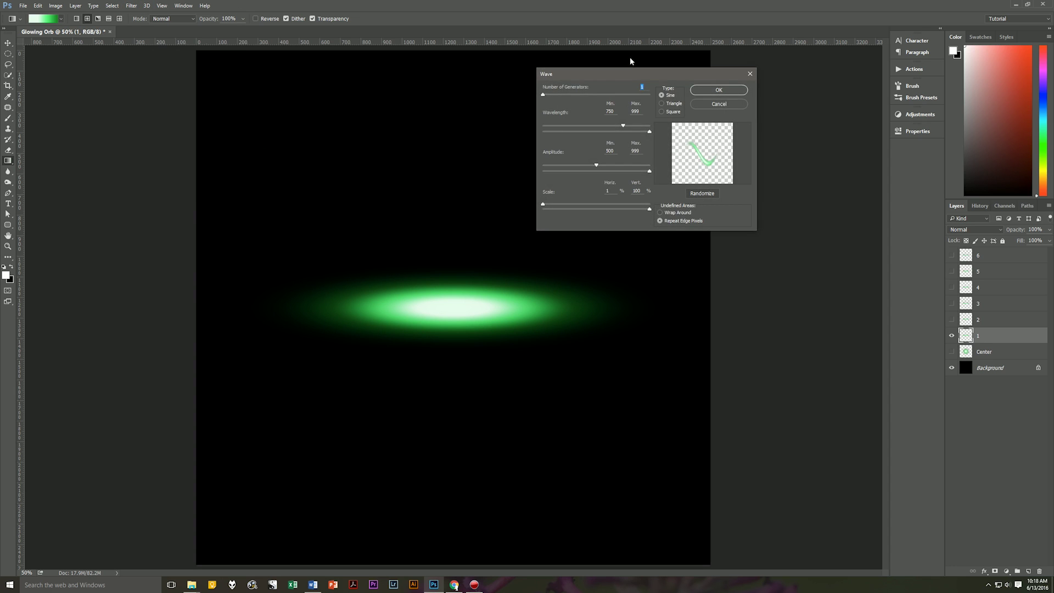
pyautogui.moveTo(632, 73); pyautogui.dragTo(683, 285)
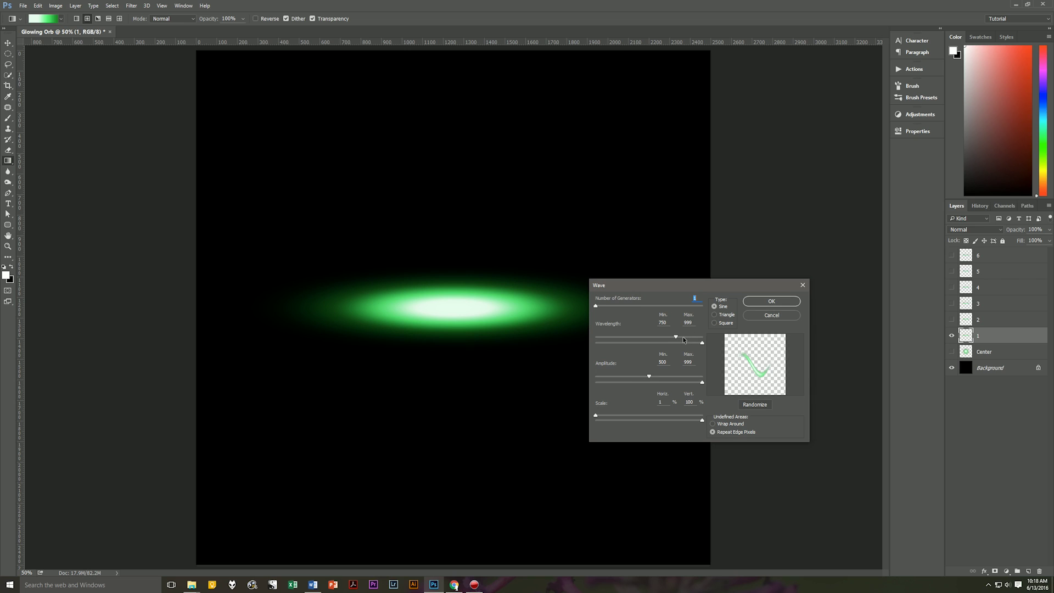
pyautogui.doubleClick(668, 323)
pyautogui.moveTo(675, 337); pyautogui.dragTo(702, 336)
pyautogui.click(693, 361)
pyautogui.click(690, 402)
pyautogui.click(713, 315)
pyautogui.click(714, 307)
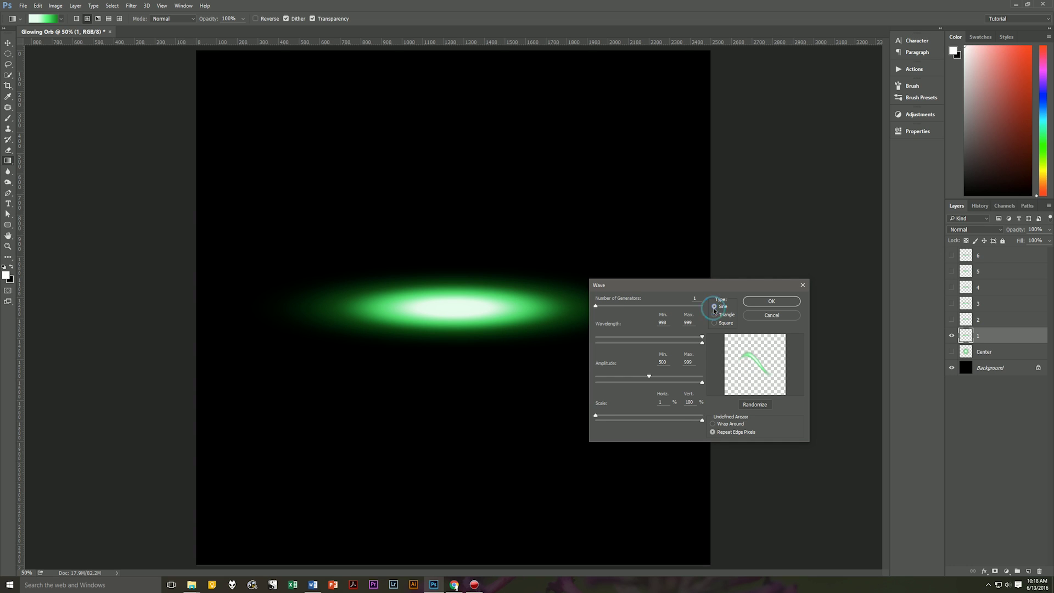
pyautogui.click(756, 301)
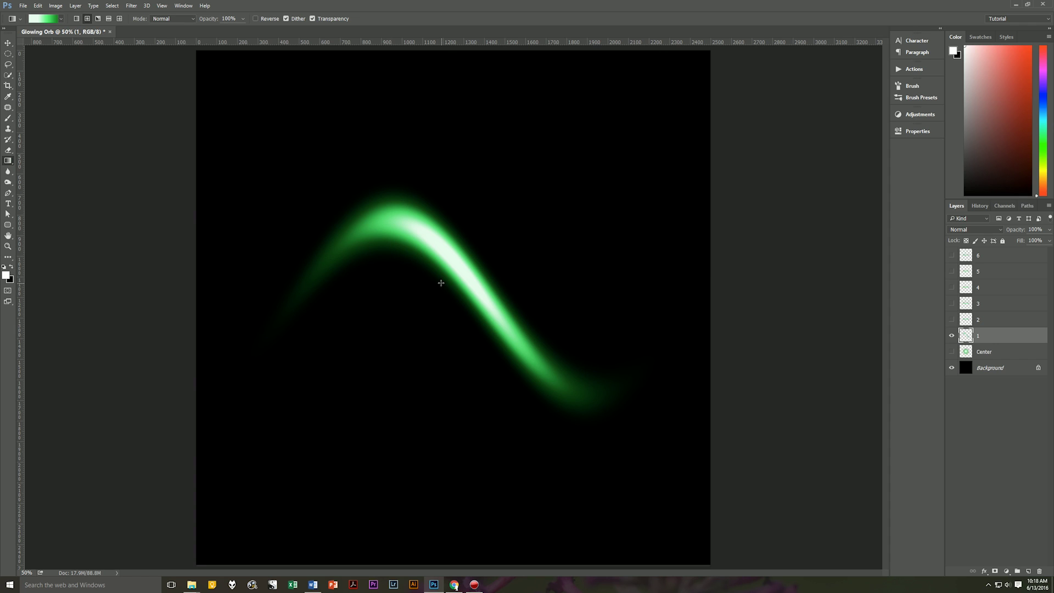
# - Twirl layer 1's wavy streak into a spiral with a 600° angle
pyautogui.click(131, 5)
pyautogui.moveTo(154, 116)
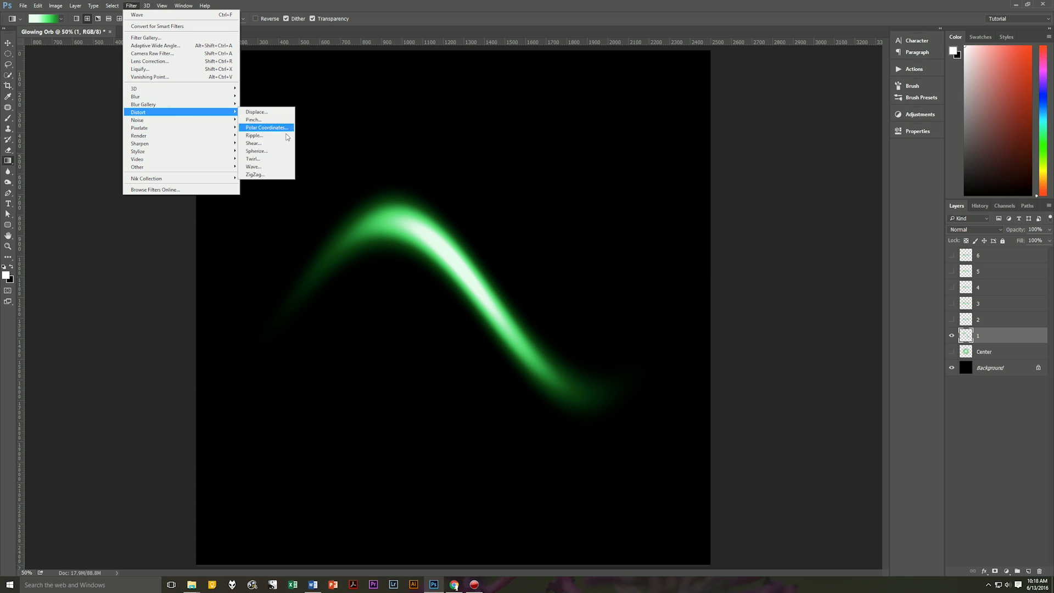
pyautogui.click(263, 158)
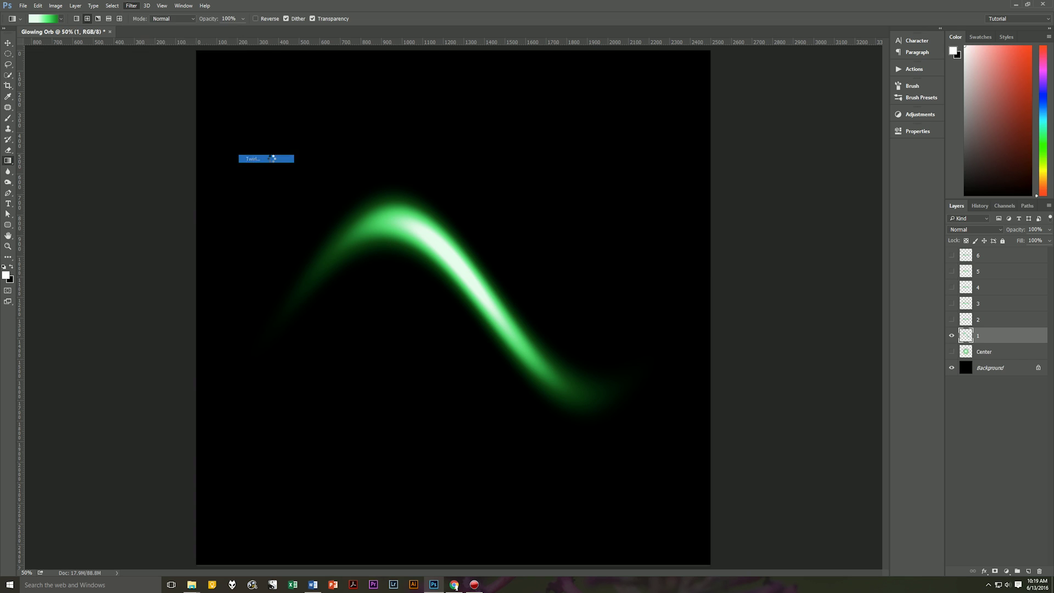
pyautogui.click(669, 332)
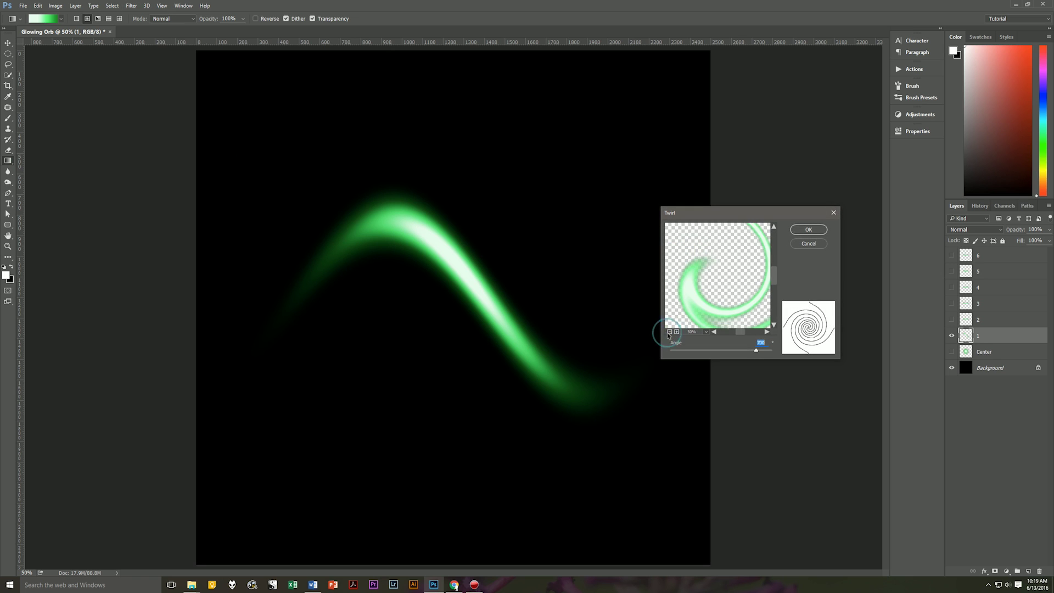
pyautogui.click(669, 331)
pyautogui.click(669, 331)
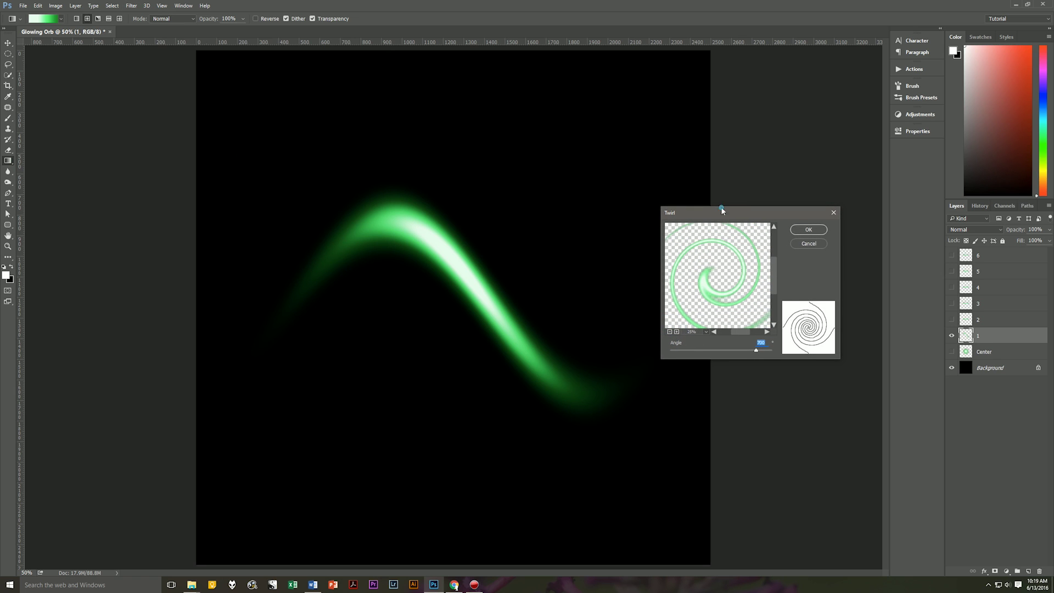
pyautogui.moveTo(717, 212); pyautogui.dragTo(704, 182)
pyautogui.click(656, 301)
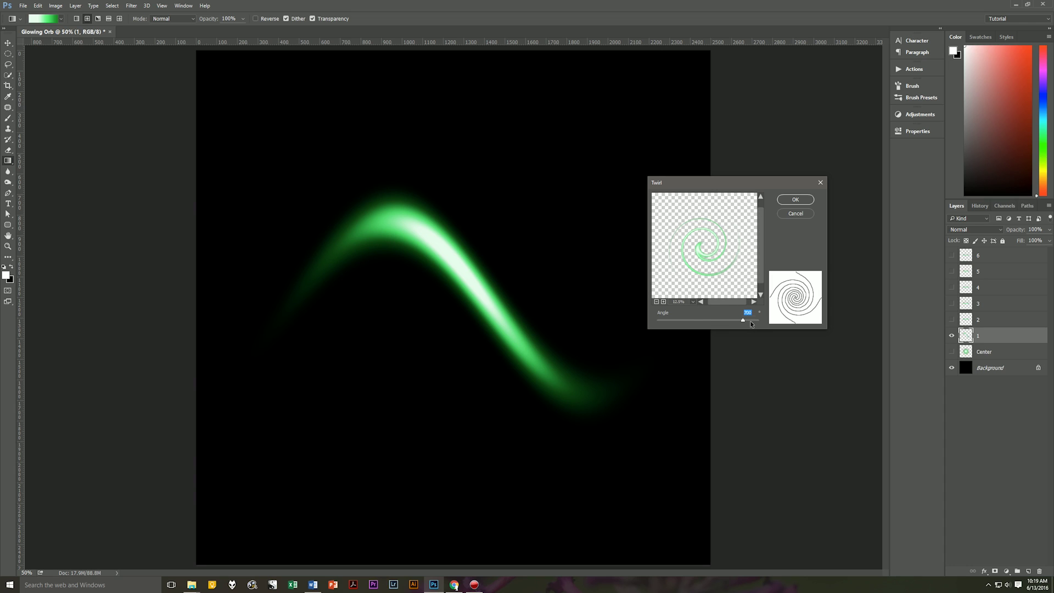
pyautogui.write('600')
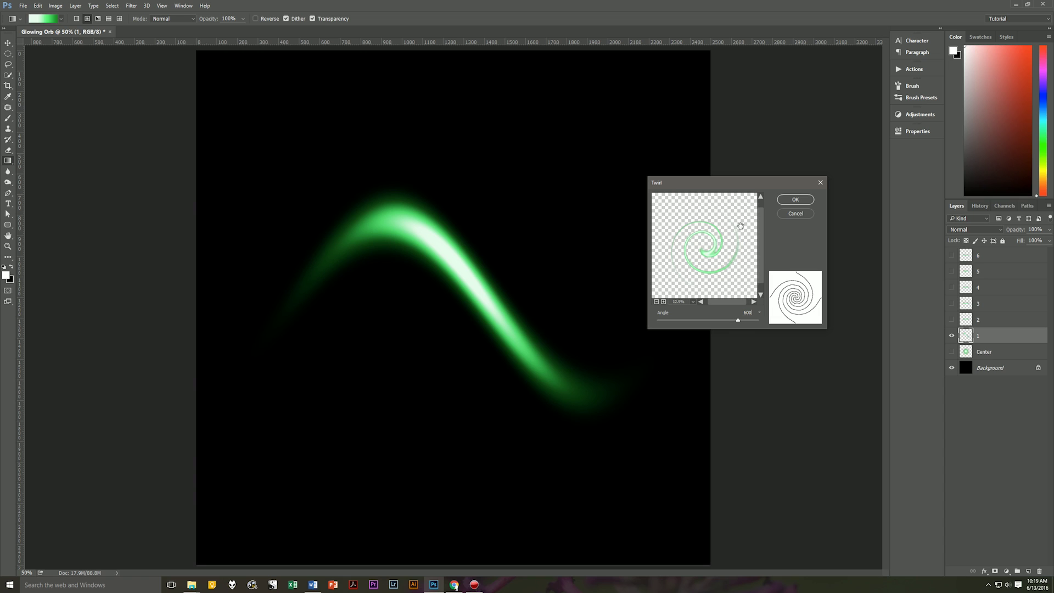
pyautogui.click(795, 200)
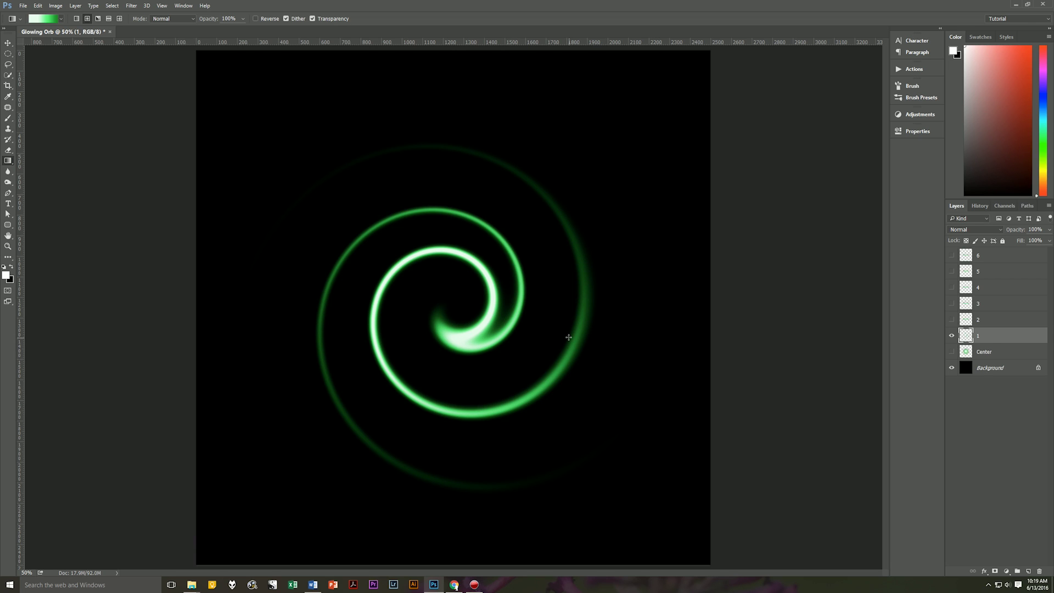
# - Hide layer 1, then select layer 2 and make its ellipse visible
pyautogui.click(952, 335)
pyautogui.click(996, 320)
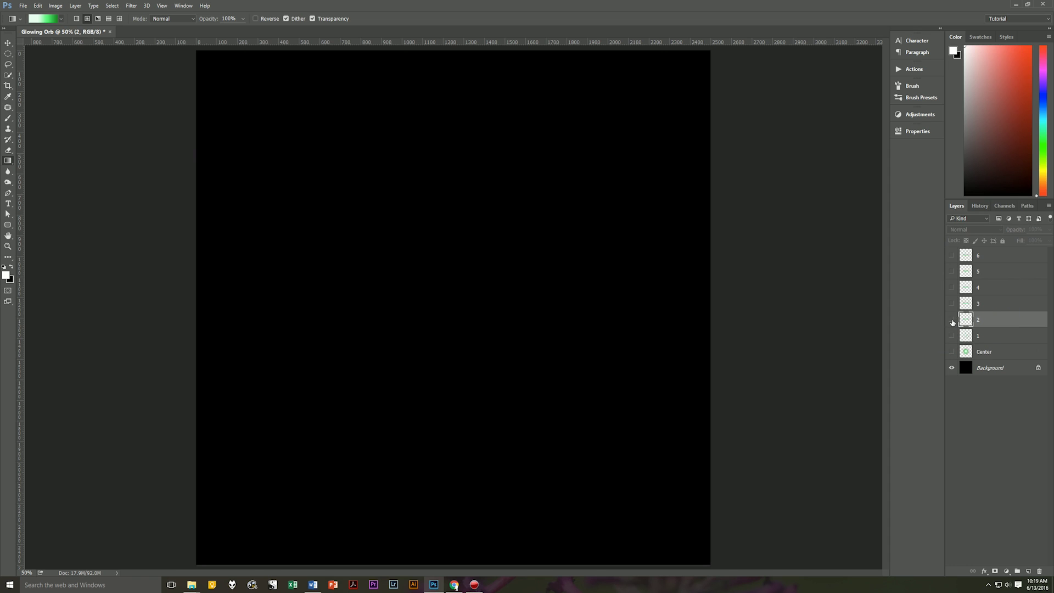
pyautogui.click(952, 320)
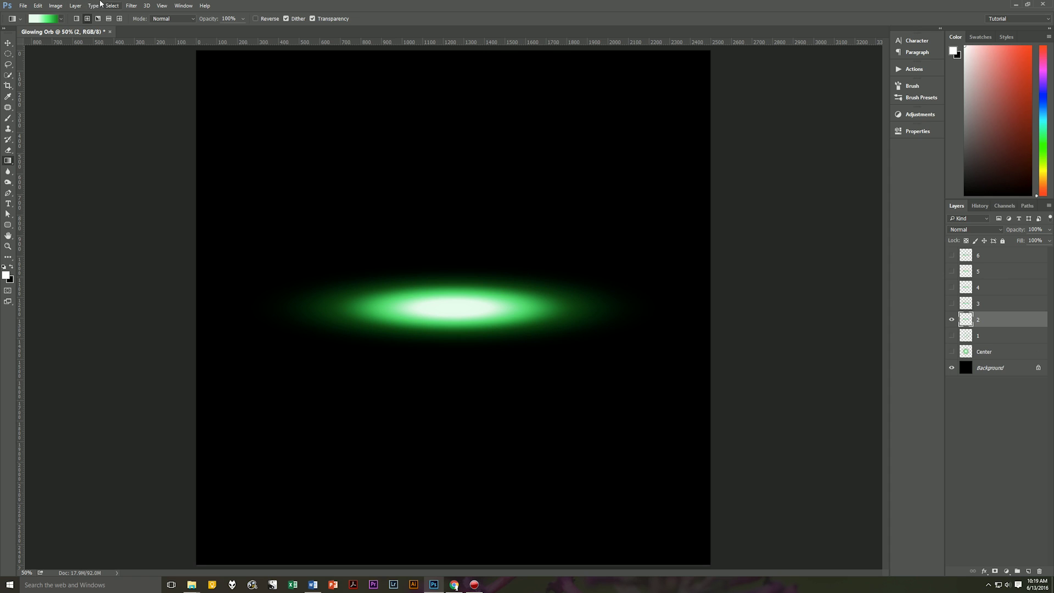
# - Apply a Wave distortion to layer 2 with minimum wavelength 600
pyautogui.click(138, 7)
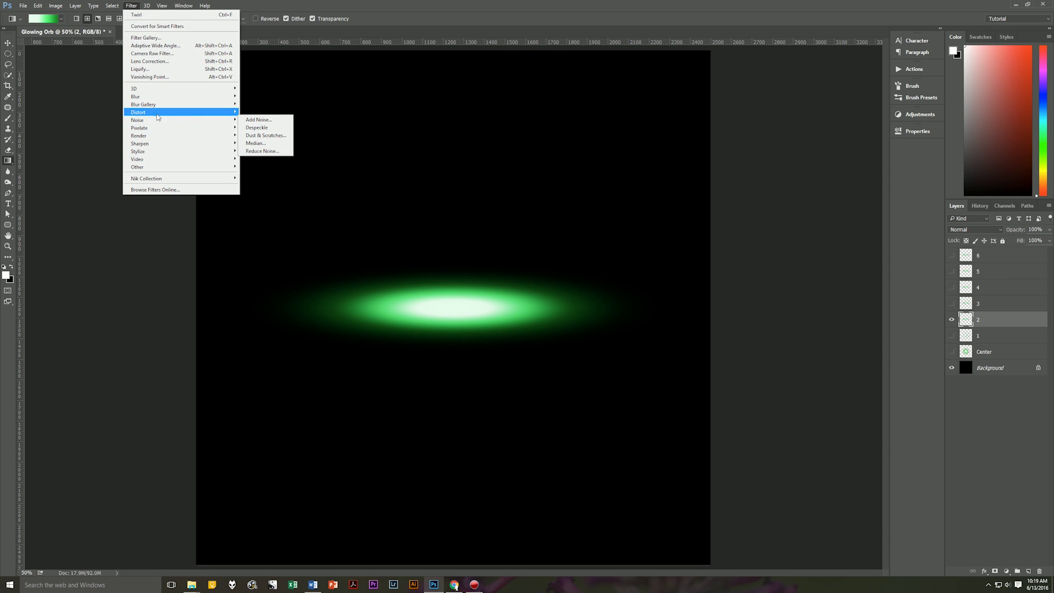
pyautogui.moveTo(220, 112)
pyautogui.click(252, 167)
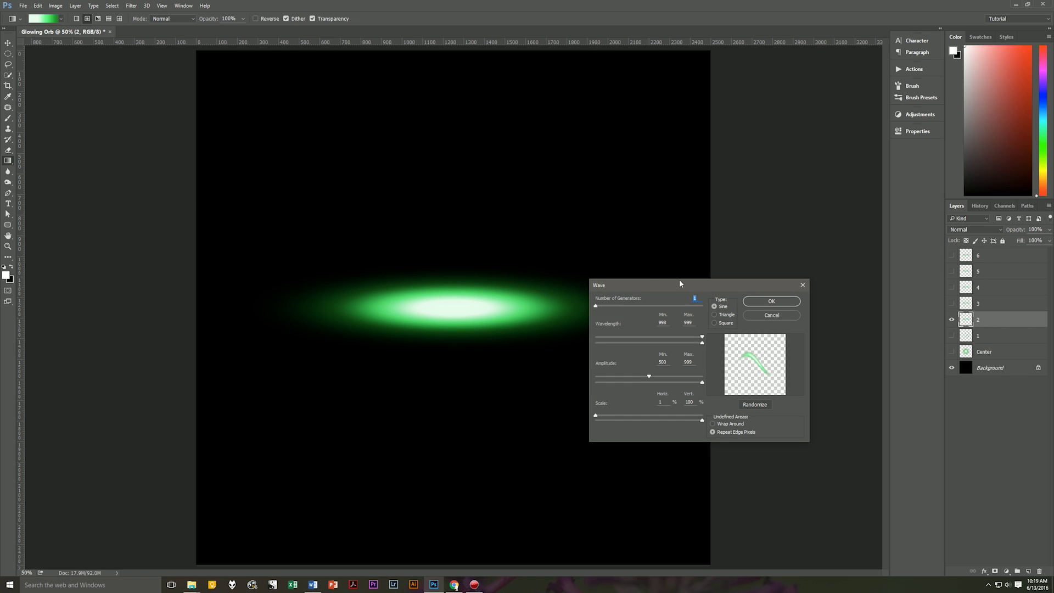
pyautogui.moveTo(695, 286); pyautogui.dragTo(715, 126)
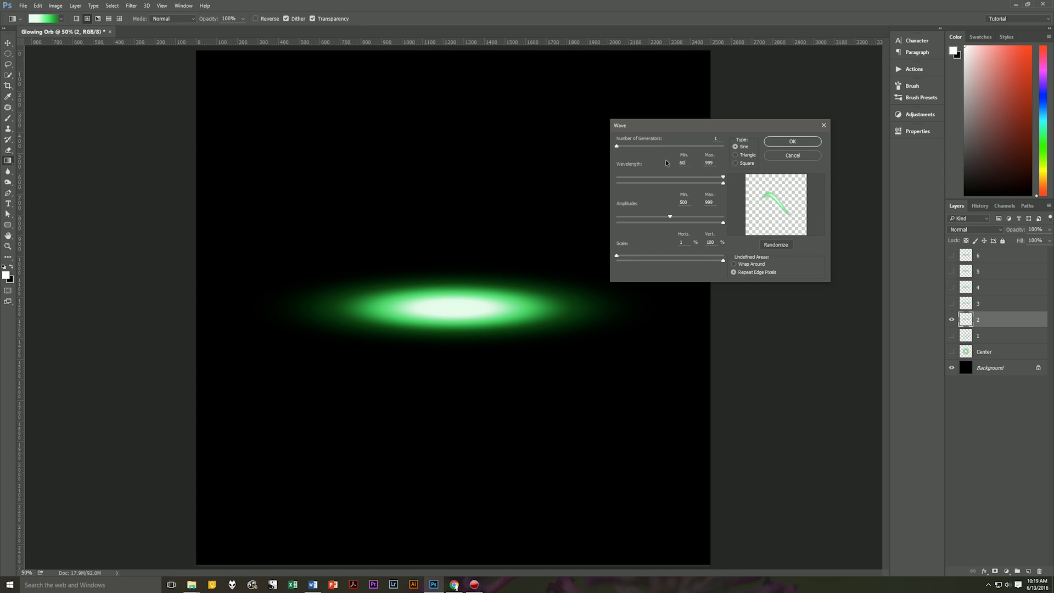
pyautogui.write('0')
pyautogui.click(712, 160)
pyautogui.click(782, 141)
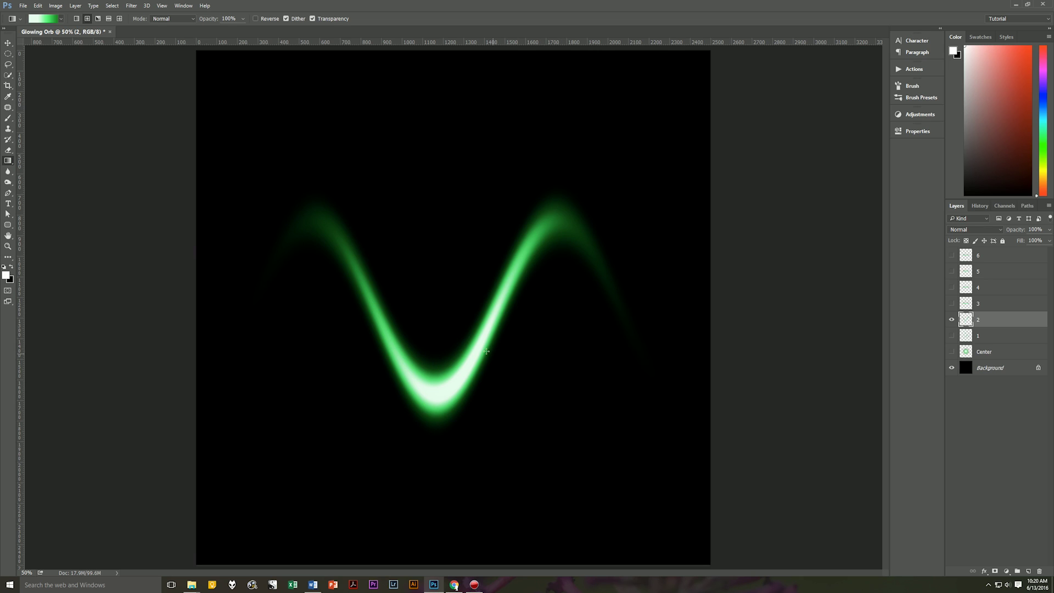
# - Twirl layer 2's wave at a -500° angle and show layer 1 again
pyautogui.click(129, 6)
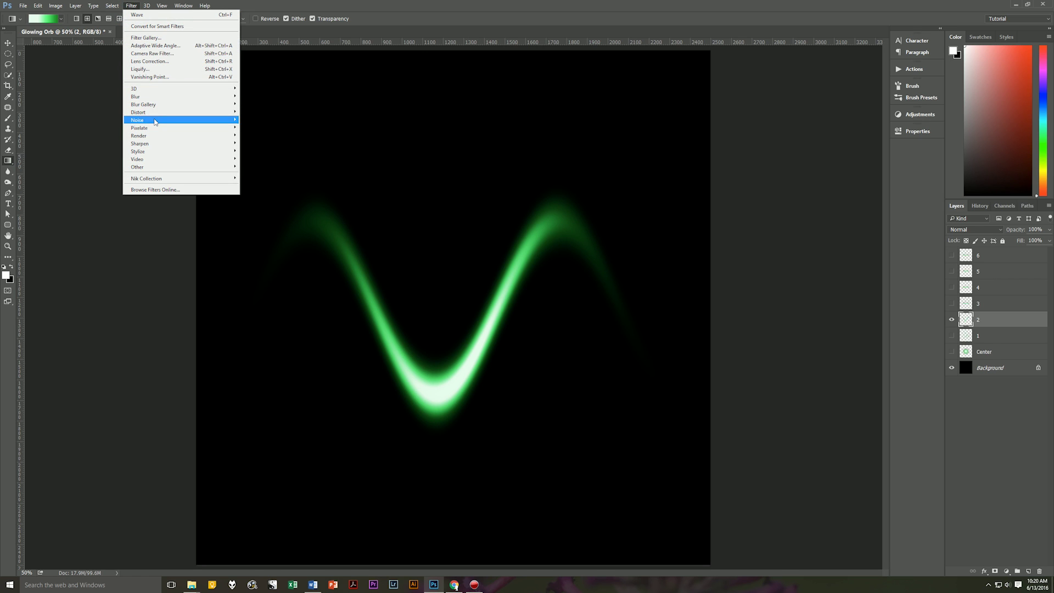
pyautogui.moveTo(158, 112)
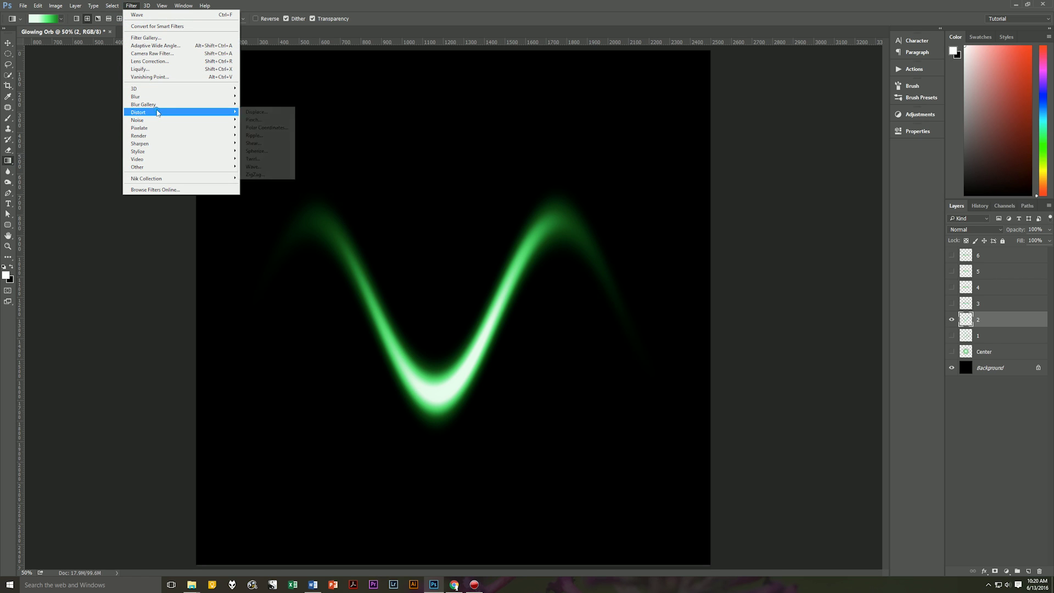
pyautogui.click(266, 159)
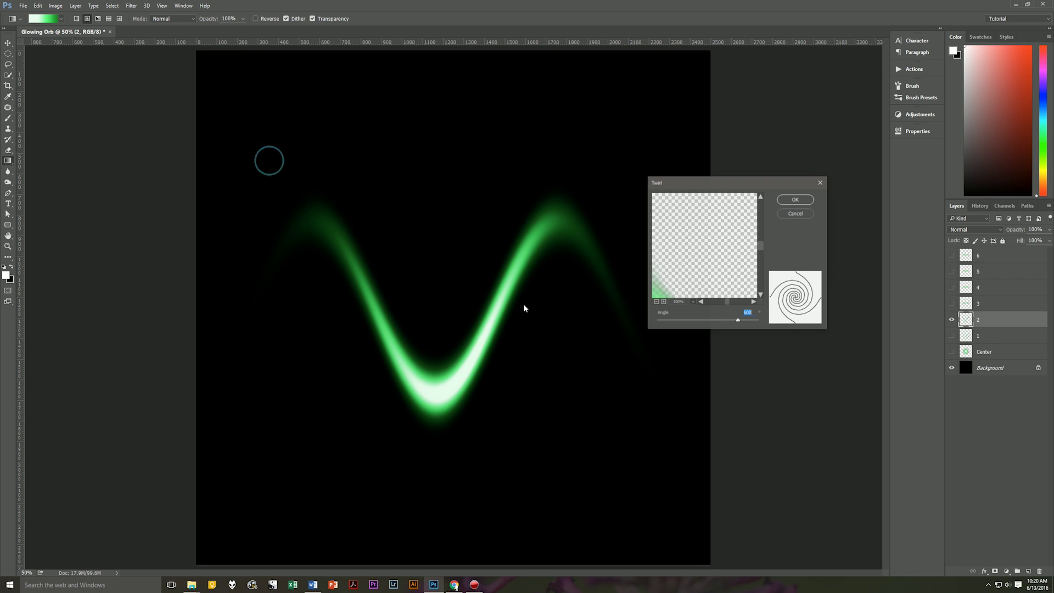
pyautogui.click(656, 301)
pyautogui.click(656, 302)
pyautogui.click(656, 302)
pyautogui.click(656, 302)
pyautogui.click(656, 302)
pyautogui.click(657, 301)
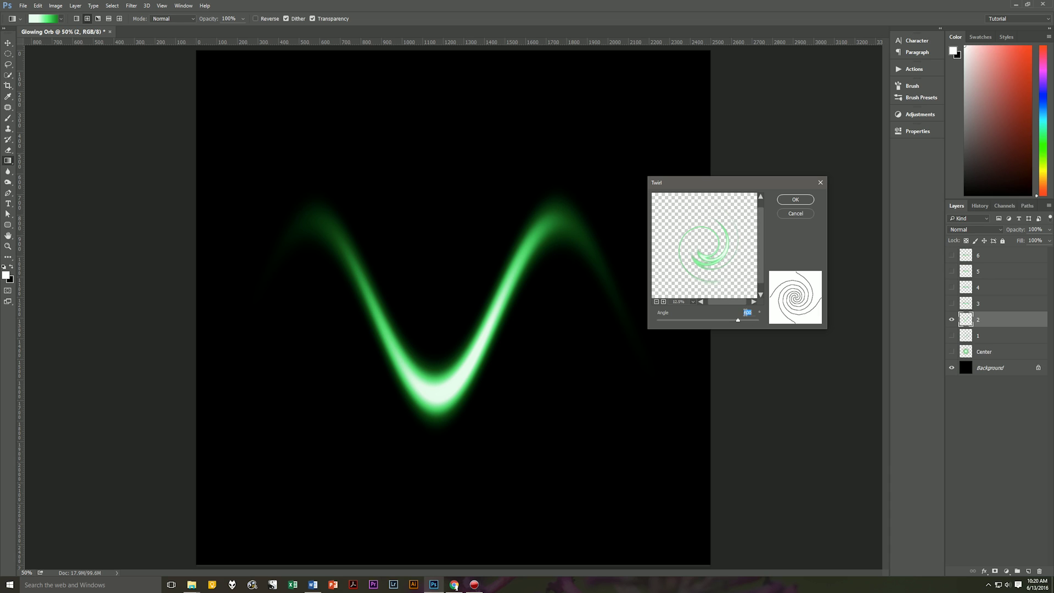
pyautogui.click(751, 312)
pyautogui.press('BackSpace')
pyautogui.press('BackSpace')
pyautogui.press('BackSpace')
pyautogui.write('-500')
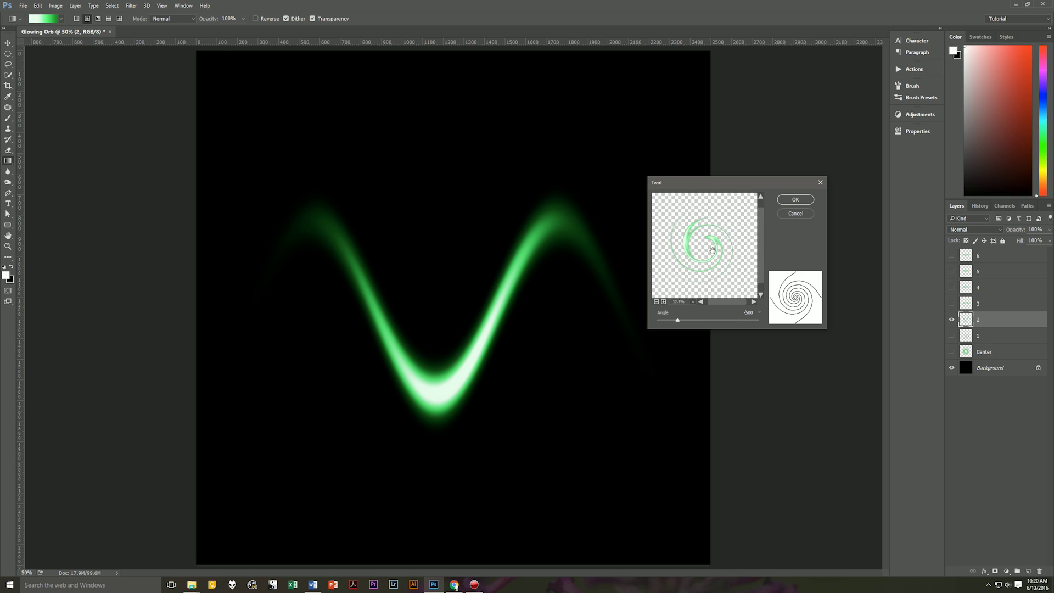
pyautogui.click(790, 200)
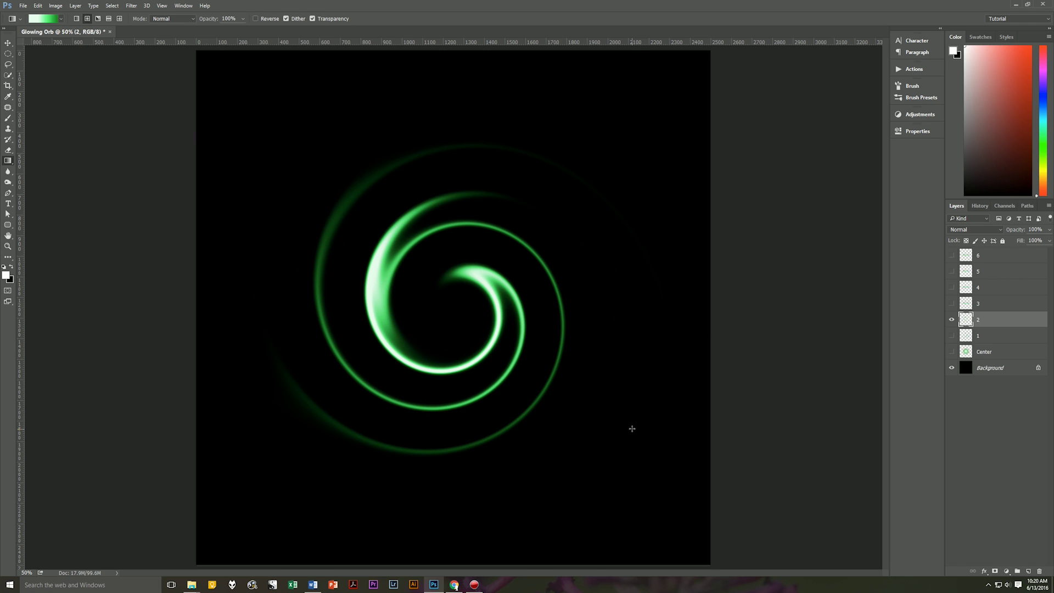
pyautogui.click(953, 335)
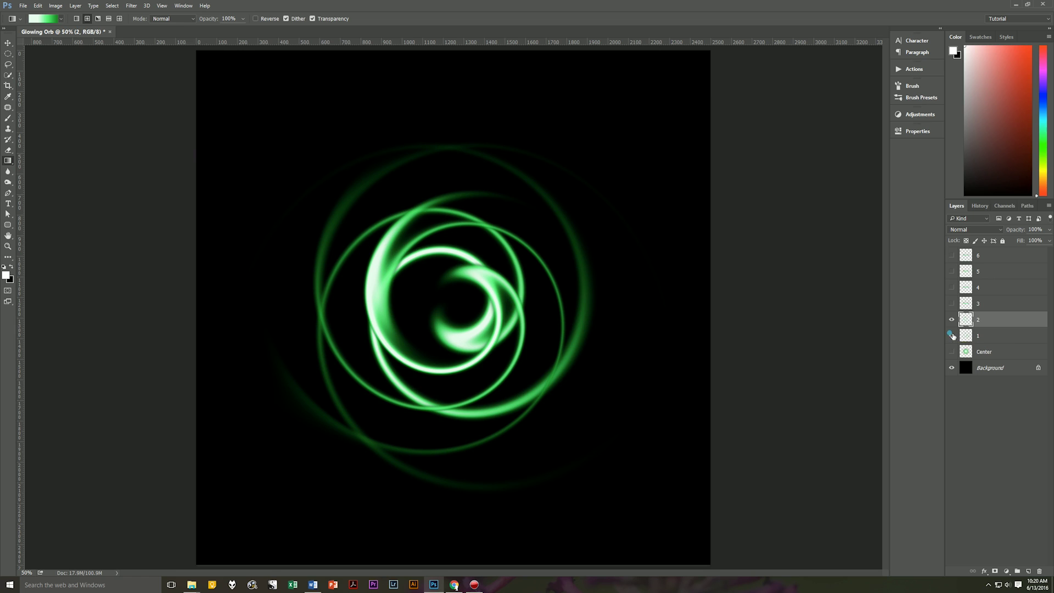
# - Hide layers 1 and 2, and select and show layer 3's ellipse
pyautogui.click(952, 336)
pyautogui.click(952, 320)
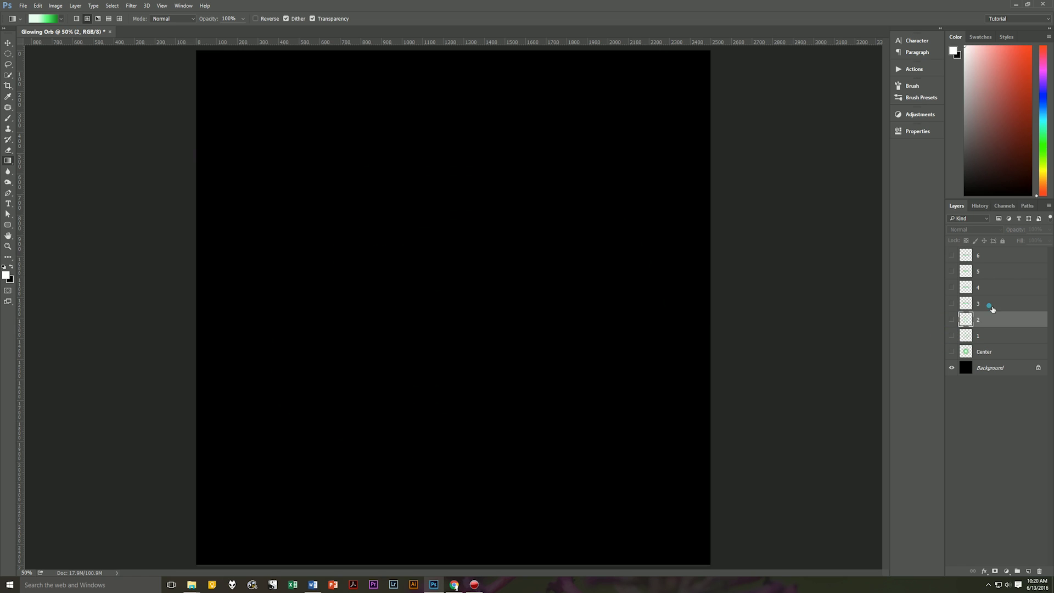
pyautogui.click(991, 305)
pyautogui.click(952, 304)
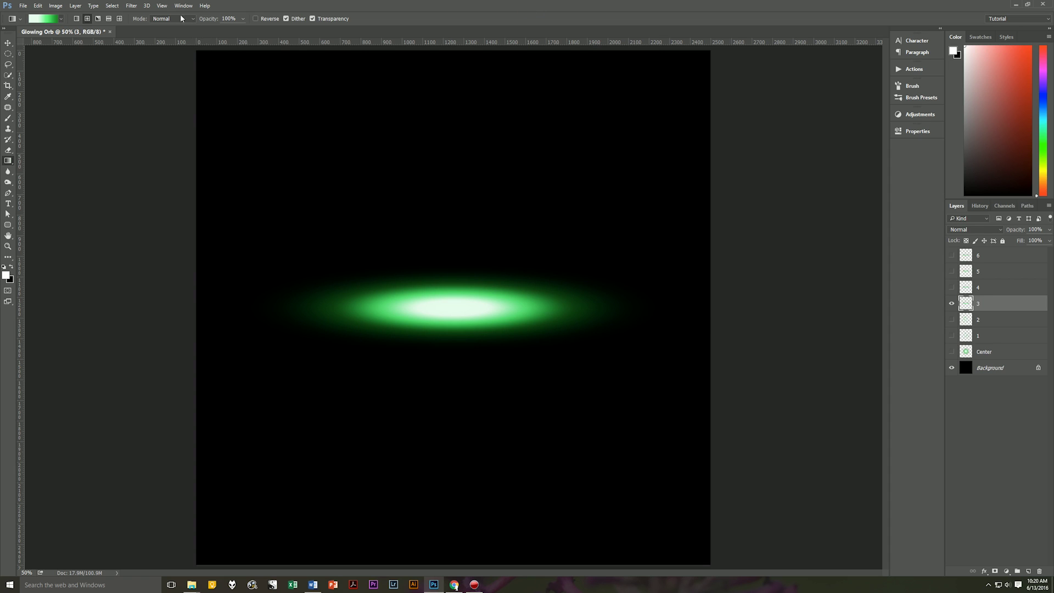
pyautogui.click(132, 5)
# - Twirl layer 3's ellipse into a spiral with a 600° angle
pyautogui.moveTo(152, 112)
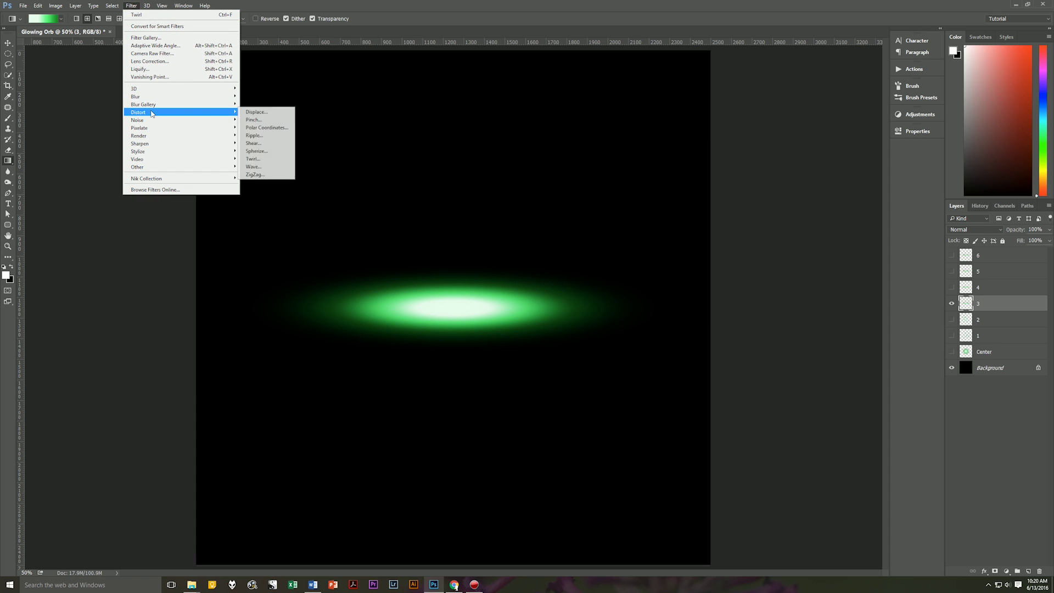
pyautogui.click(263, 158)
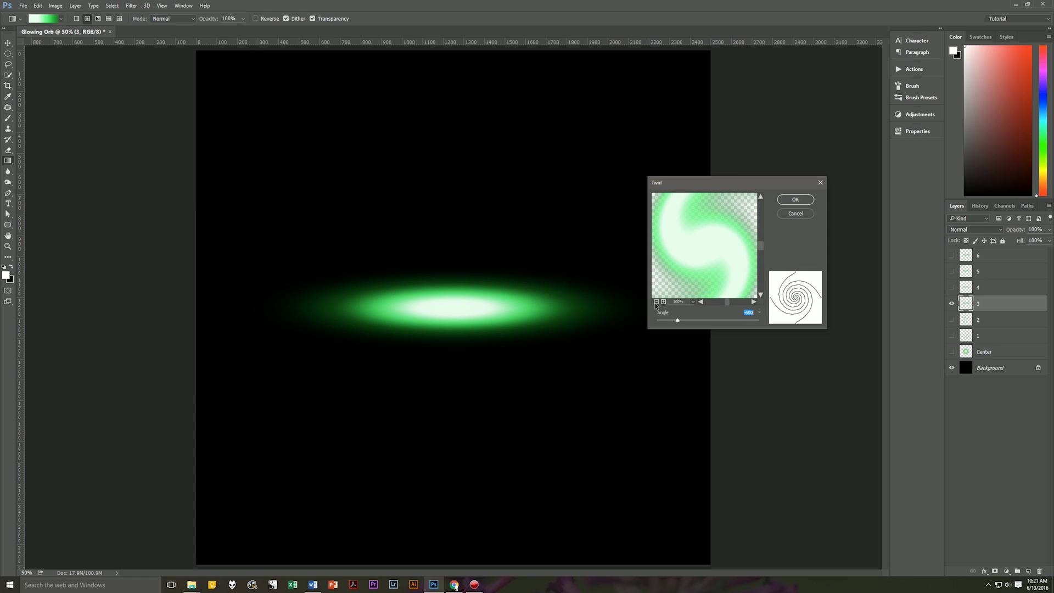
pyautogui.click(656, 301)
pyautogui.click(656, 301)
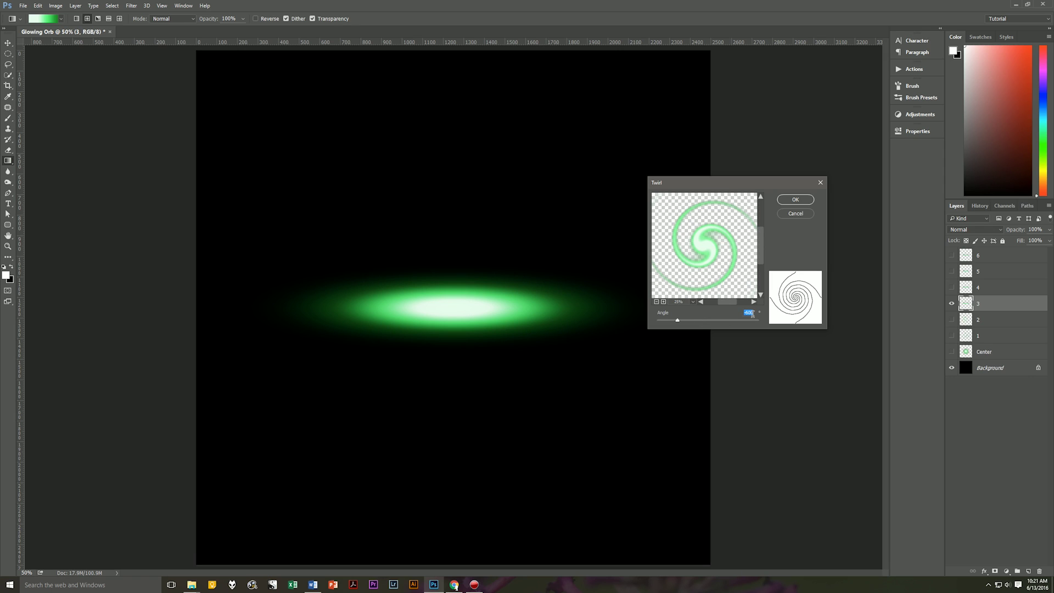
pyautogui.write('600')
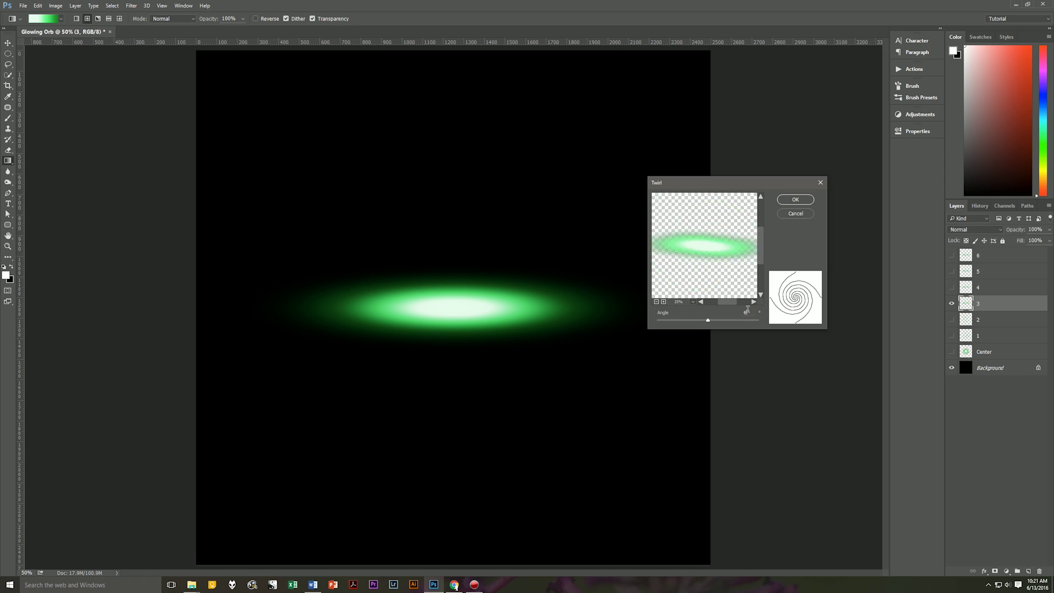
pyautogui.click(790, 199)
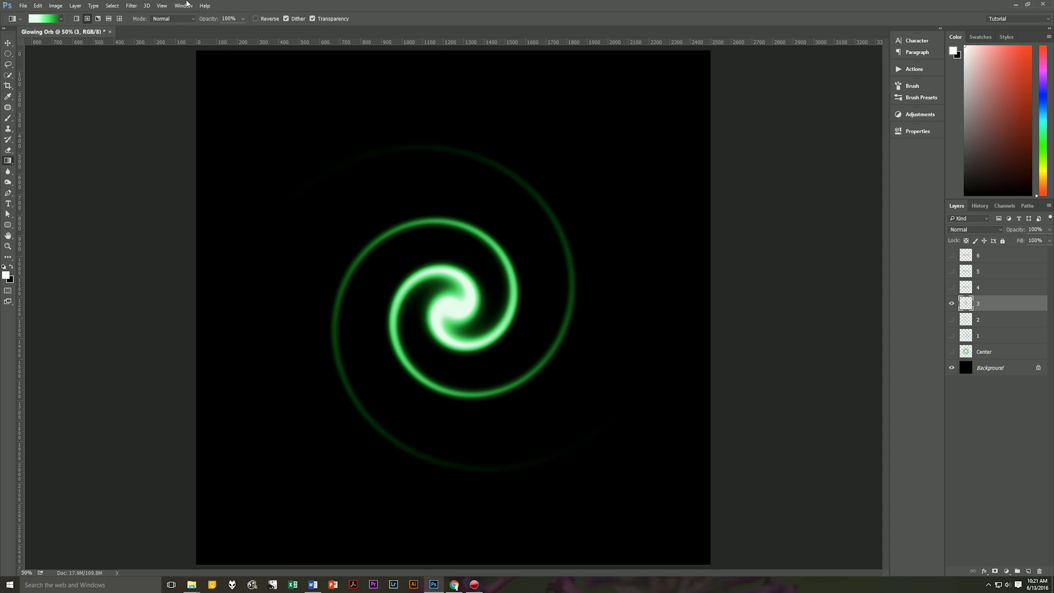
# - Stretch layer 3's spiral with a Wave filter at wavelength 998–999
pyautogui.click(132, 6)
pyautogui.moveTo(144, 114)
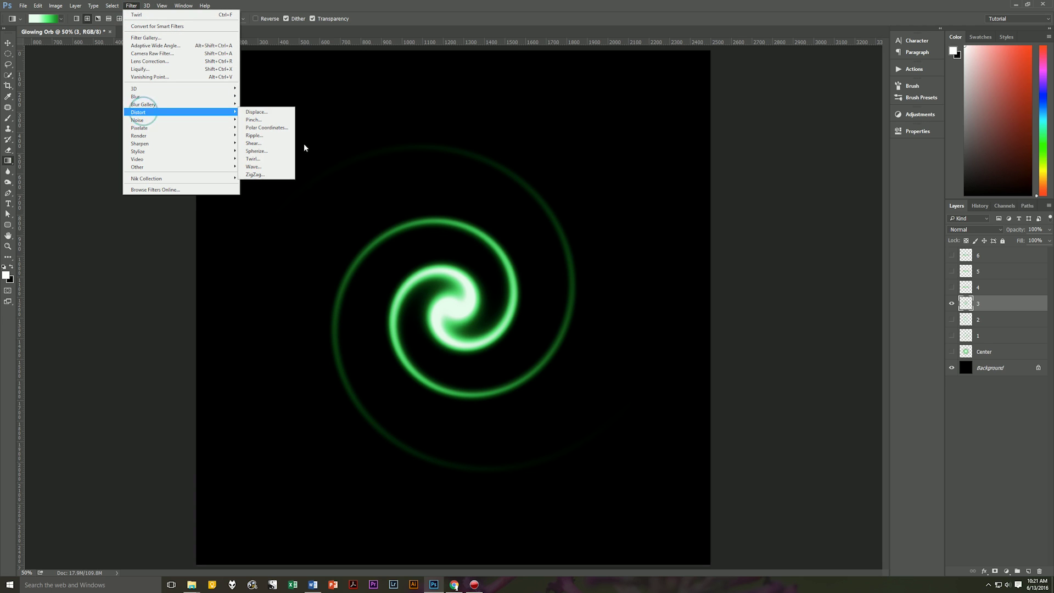
pyautogui.click(275, 165)
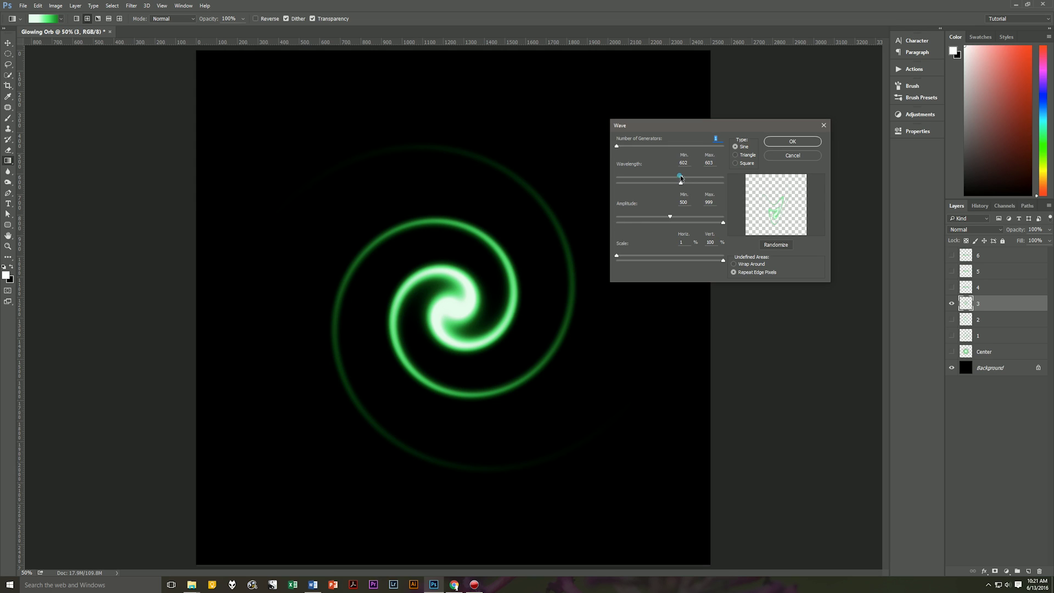
pyautogui.moveTo(680, 178); pyautogui.dragTo(723, 178)
pyautogui.click(813, 143)
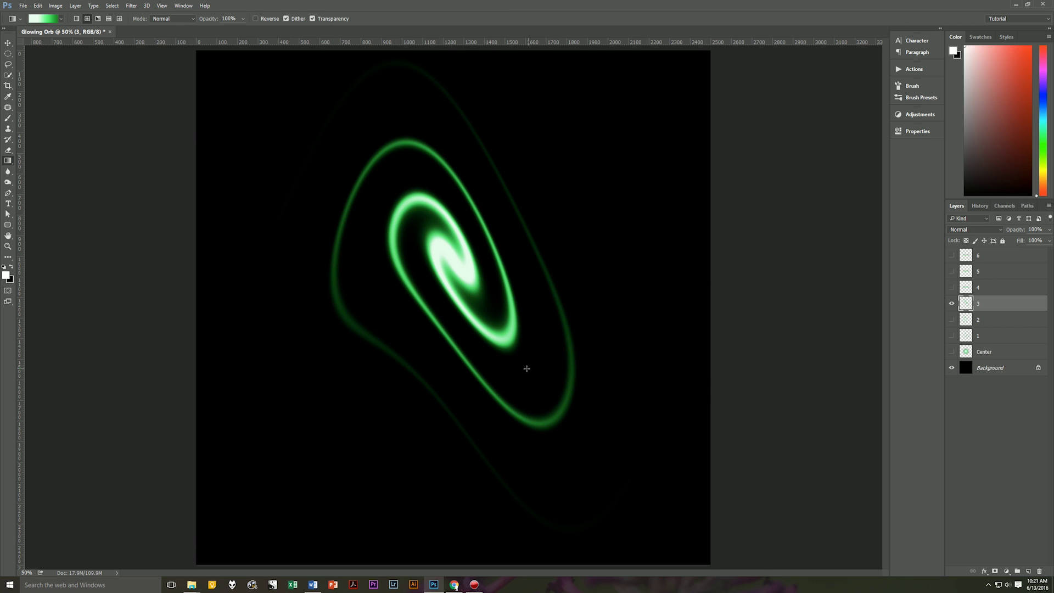
# - Twirl layer 3's swirl further to 730°, then toggle layers 1–3, leaving all hidden
pyautogui.click(131, 6)
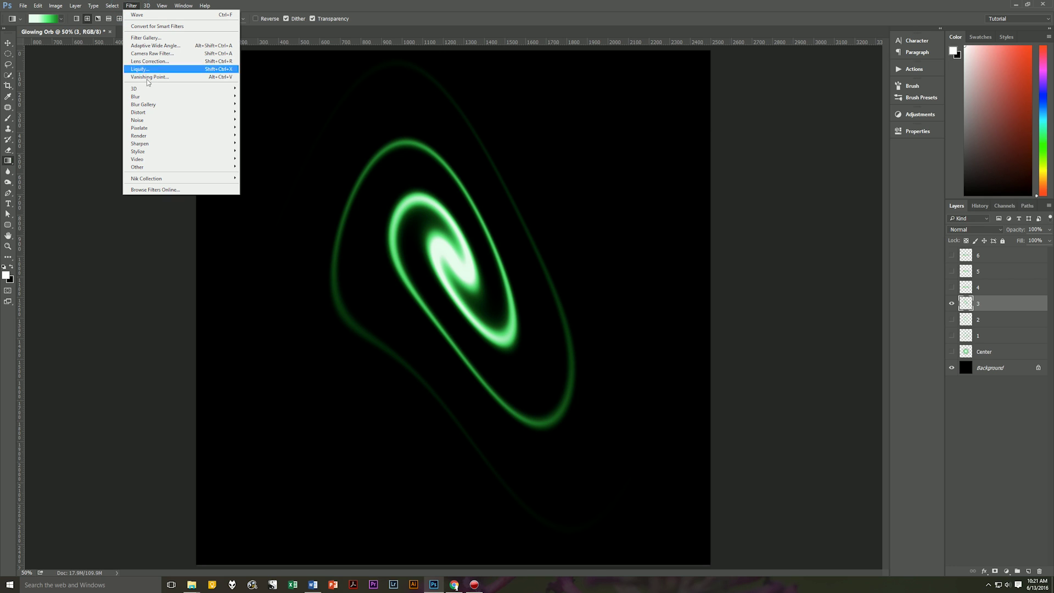
pyautogui.moveTo(156, 113)
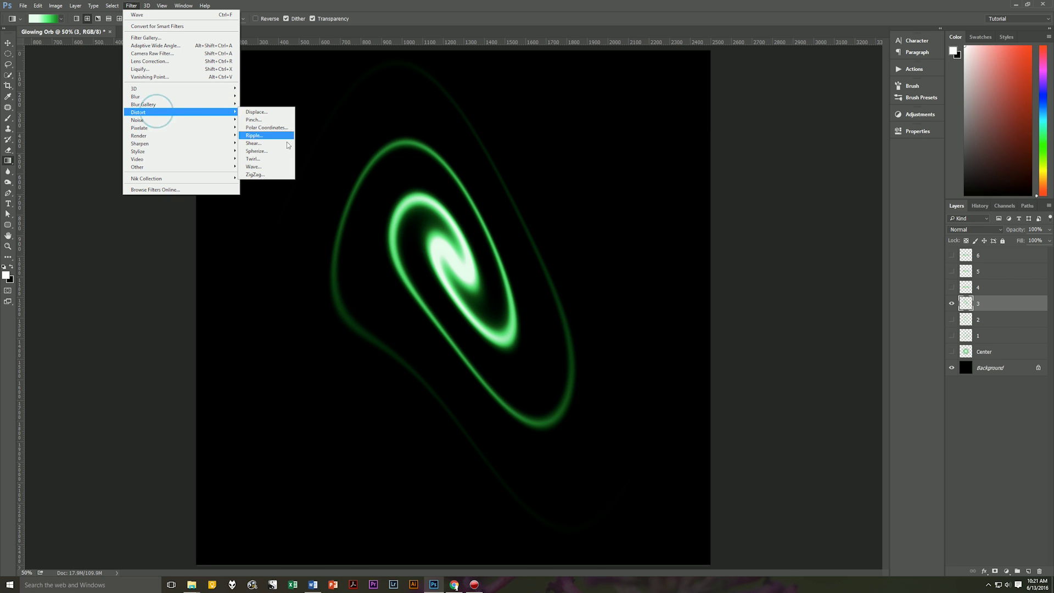
pyautogui.click(274, 159)
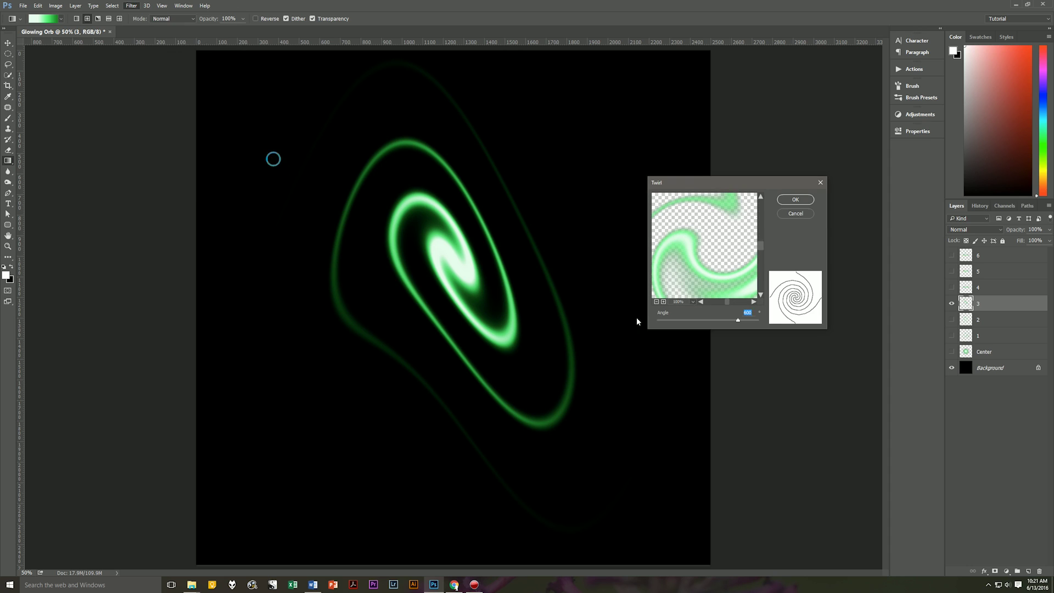
pyautogui.click(656, 301)
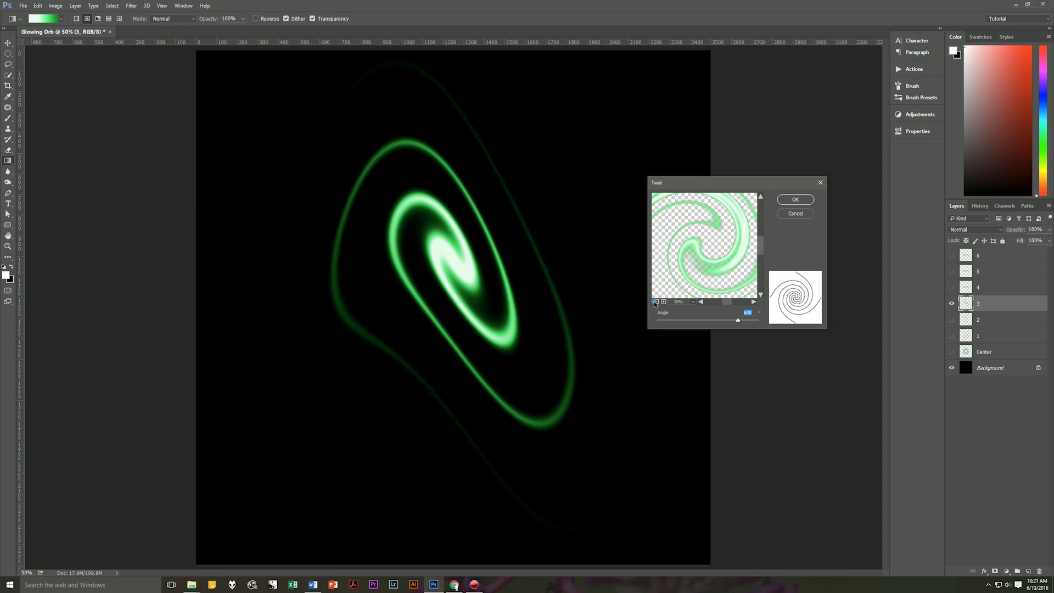
pyautogui.click(655, 301)
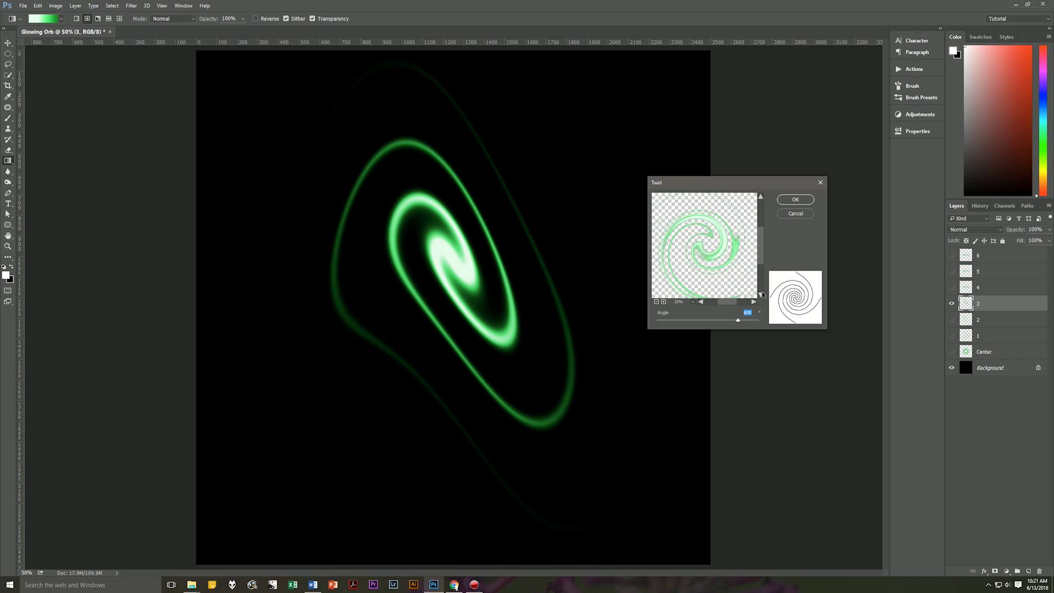
pyautogui.click(747, 313)
pyautogui.doubleClick(747, 313)
pyautogui.hotkey('shift', 'Up')
pyautogui.hotkey('shift', 'Up')
pyautogui.hotkey('shift', 'Up')
pyautogui.hotkey('shift', 'Up')
pyautogui.hotkey('shift', 'Up')
pyautogui.hotkey('shift', 'Up')
pyautogui.hotkey('shift', 'Up')
pyautogui.hotkey('shift', 'Up')
pyautogui.hotkey('shift', 'Up')
pyautogui.hotkey('shift', 'Up')
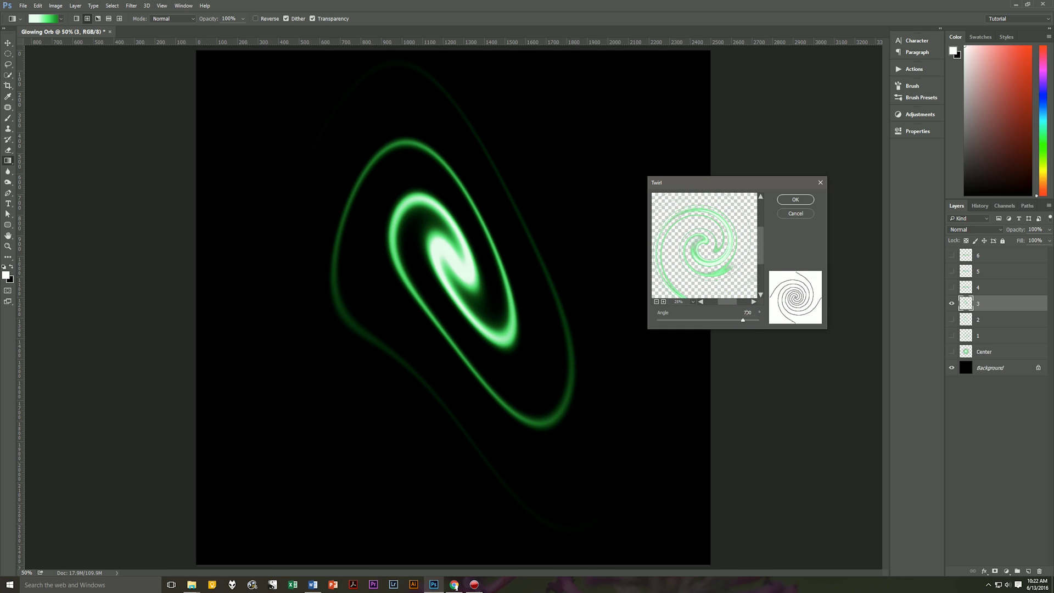
pyautogui.hotkey('shift', 'Up')
pyautogui.hotkey('shift', 'Up')
pyautogui.hotkey('shift', 'Up')
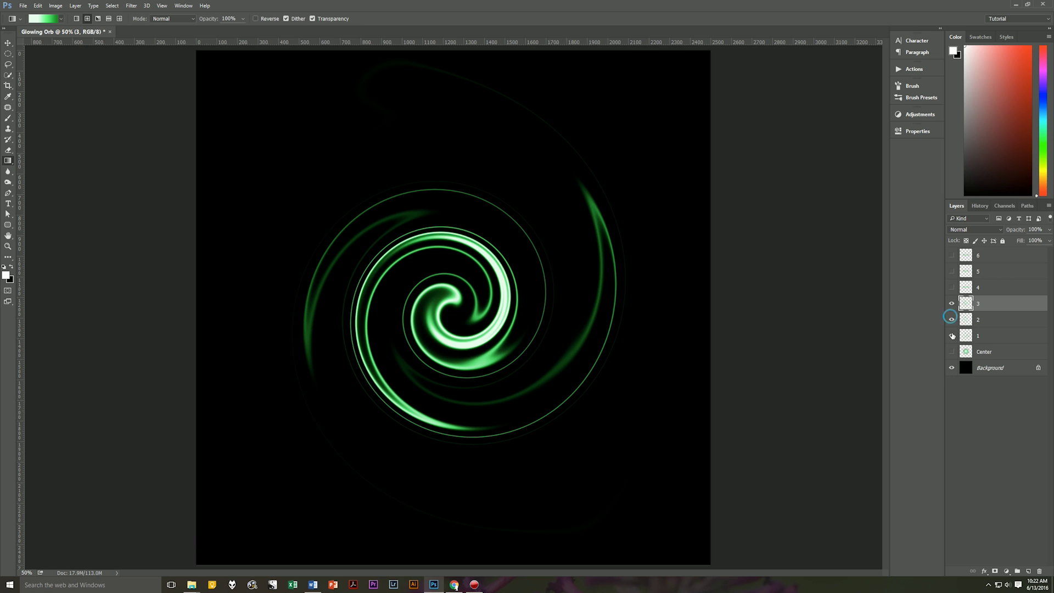
pyautogui.moveTo(952, 319); pyautogui.dragTo(952, 335)
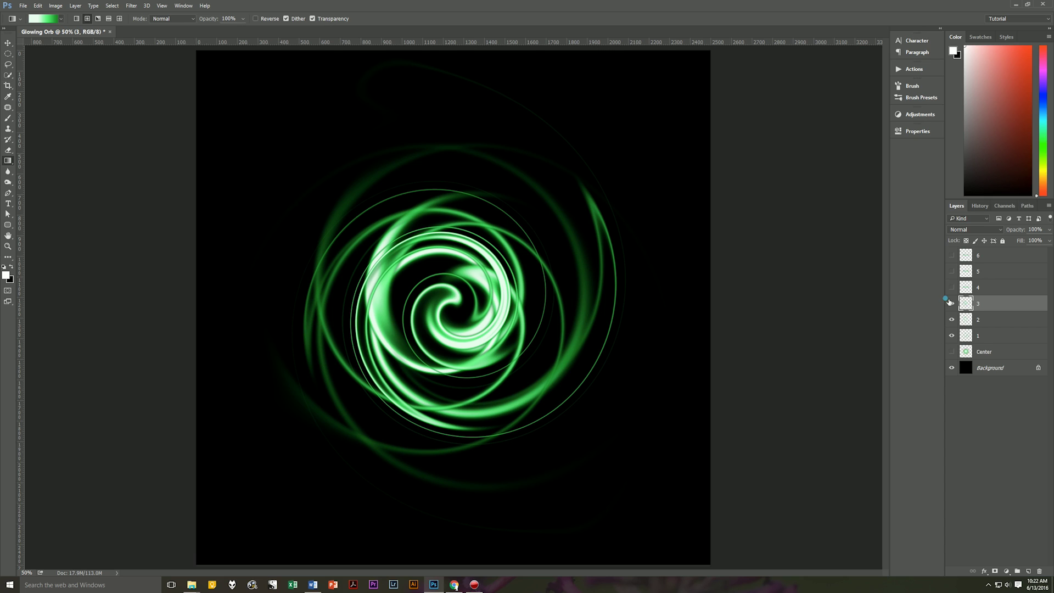
pyautogui.moveTo(952, 336); pyautogui.dragTo(952, 291)
# - Select layer 4 and show its green ellipse alone on black
pyautogui.click(1002, 290)
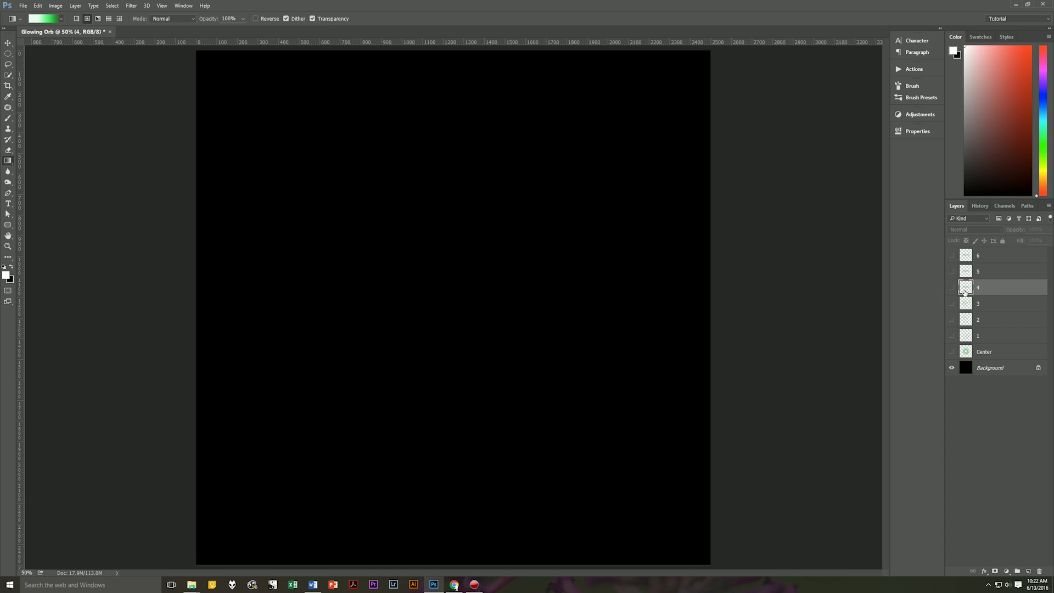
pyautogui.click(951, 287)
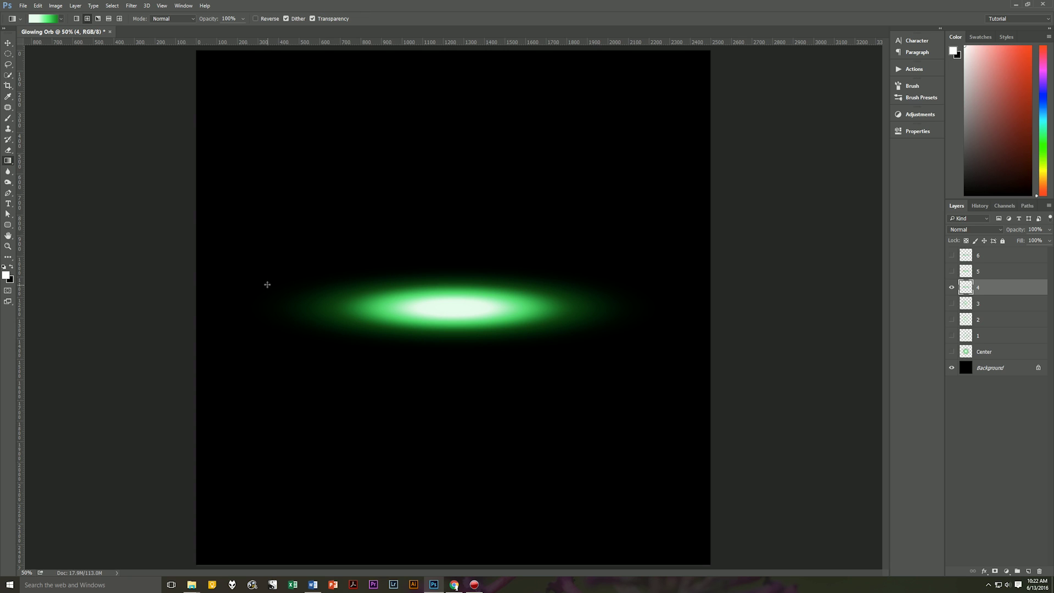
# - Bend layer 4's ellipse with the Wave filter at its current settings
pyautogui.click(132, 6)
pyautogui.moveTo(163, 115)
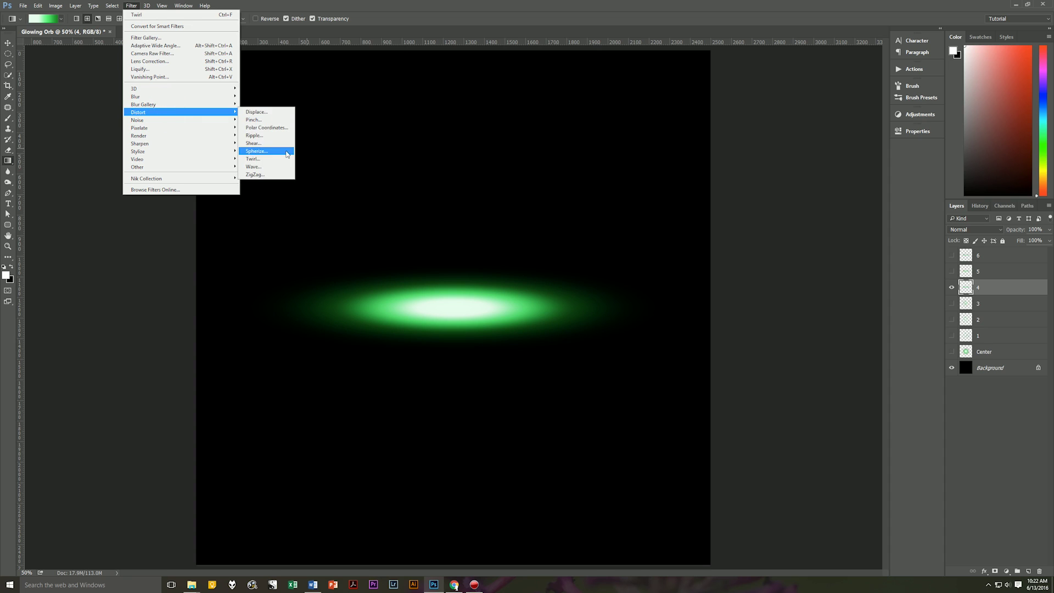
pyautogui.click(275, 166)
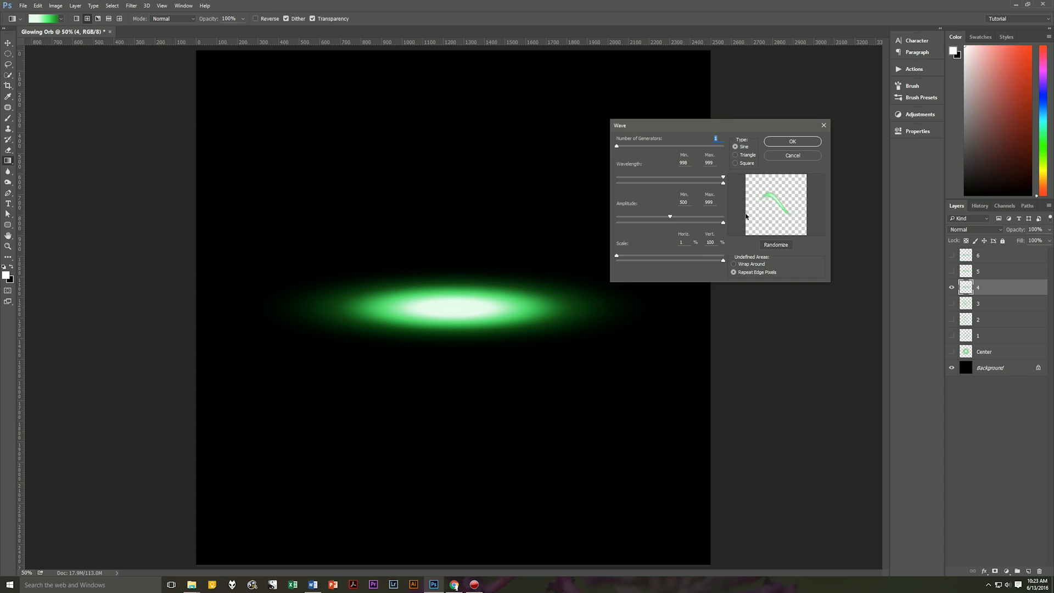
pyautogui.click(792, 141)
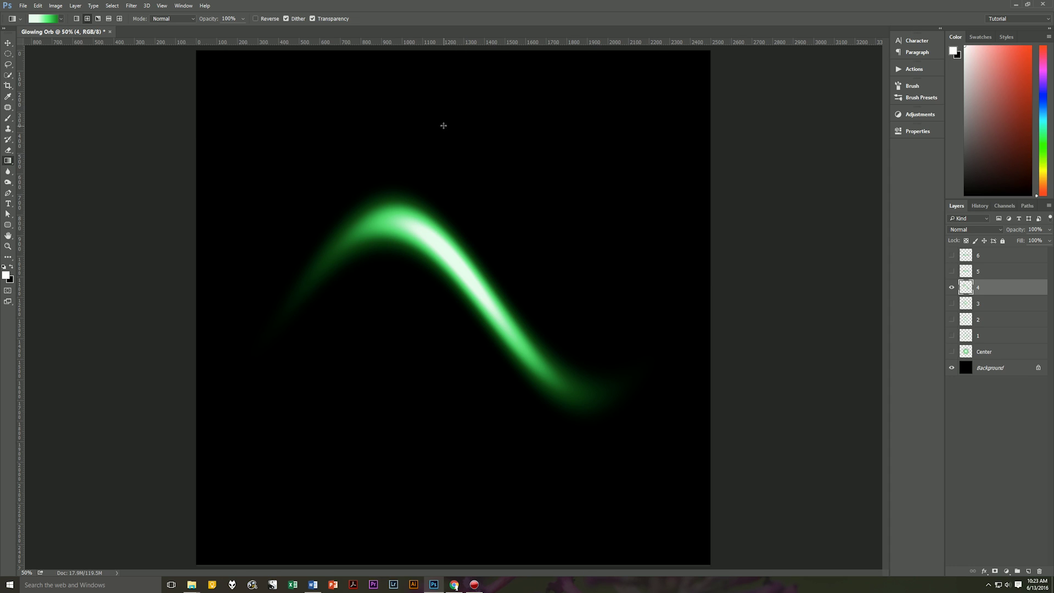
# - Rotate layer 4's wave curve 180° with Free Transform and commit it
pyautogui.hotkey('ctrl', 't')
pyautogui.rightClick(486, 225)
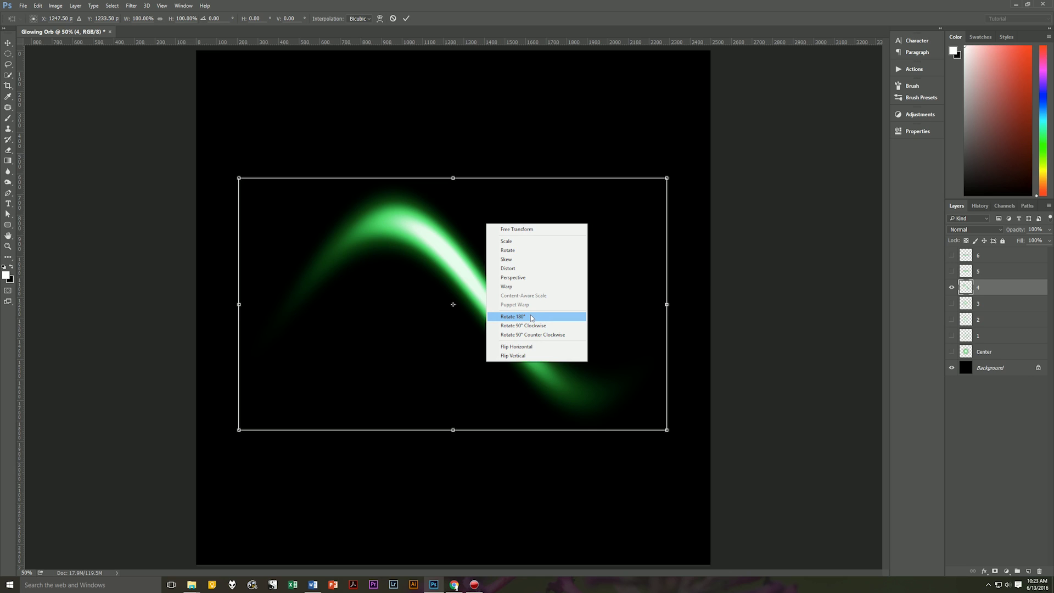
pyautogui.click(531, 317)
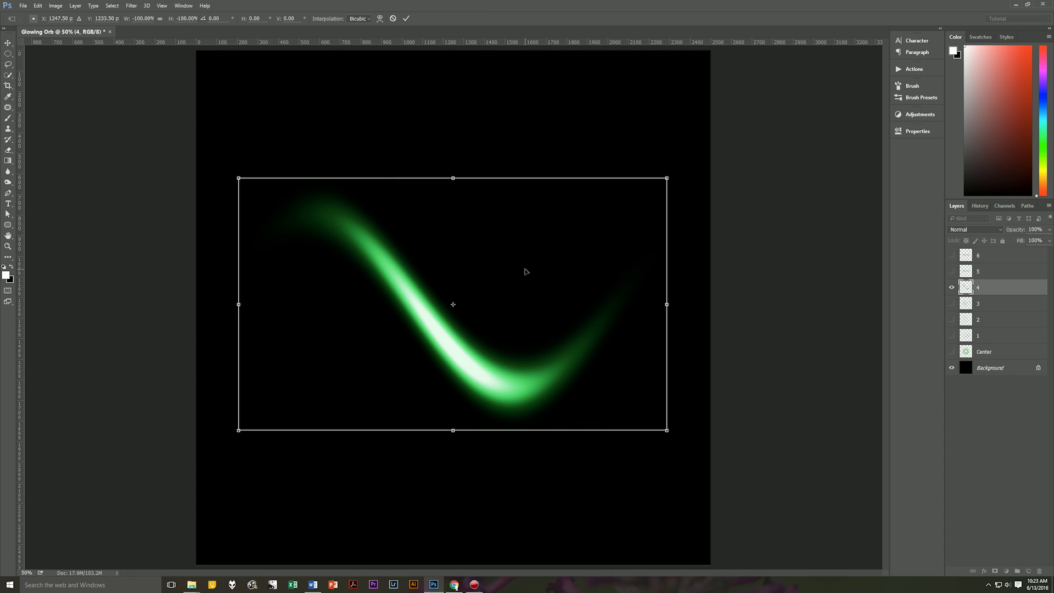
pyautogui.press('g')
pyautogui.click(406, 18)
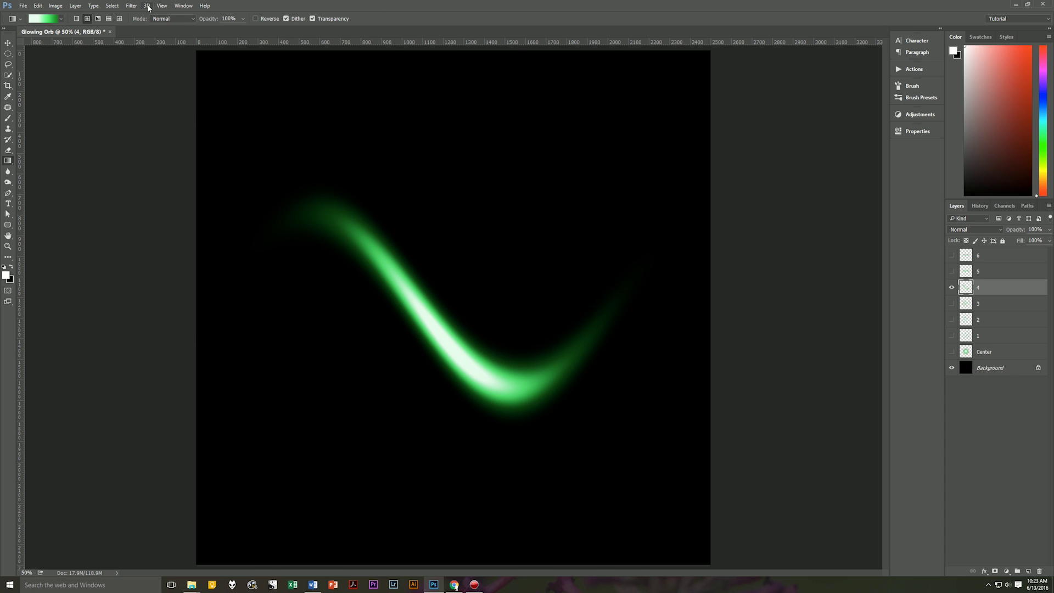
# - Twirl layer 4's curve into a spiral with a -650 angle
pyautogui.click(131, 5)
pyautogui.moveTo(153, 112)
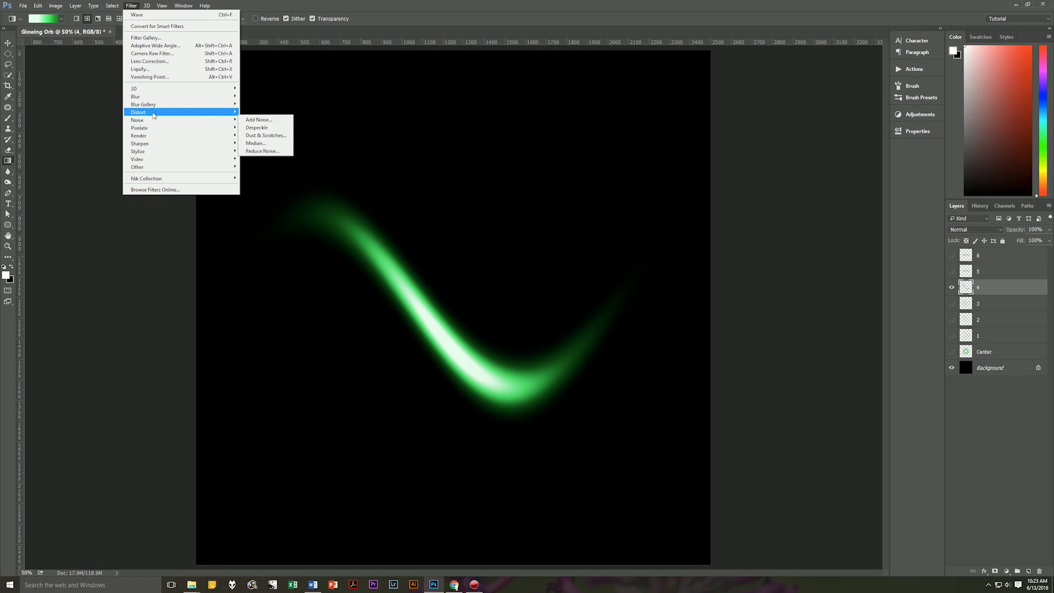
pyautogui.click(253, 158)
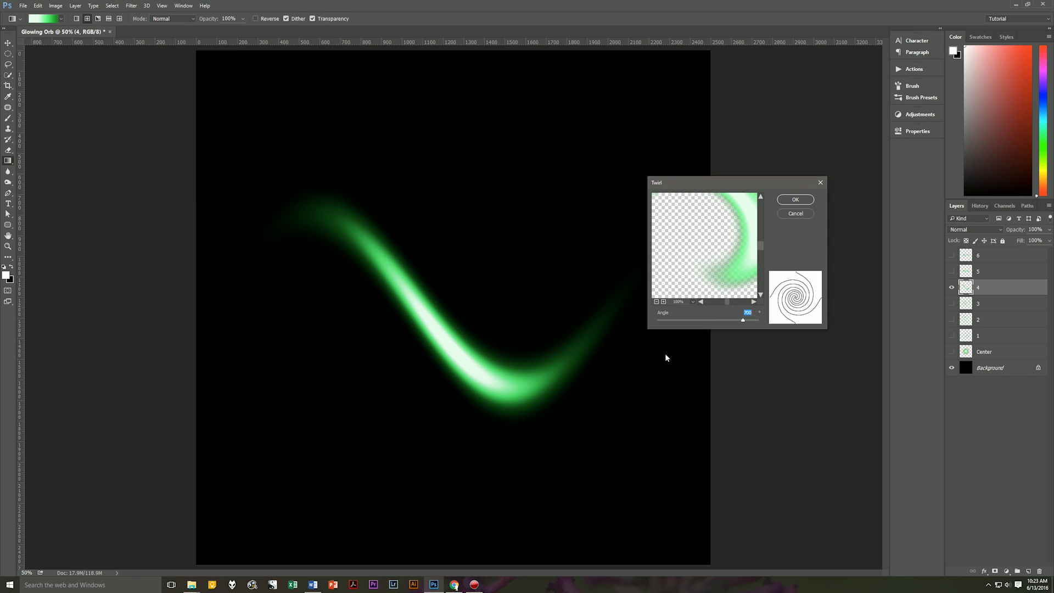
pyautogui.press('BackSpace')
pyautogui.write('-650')
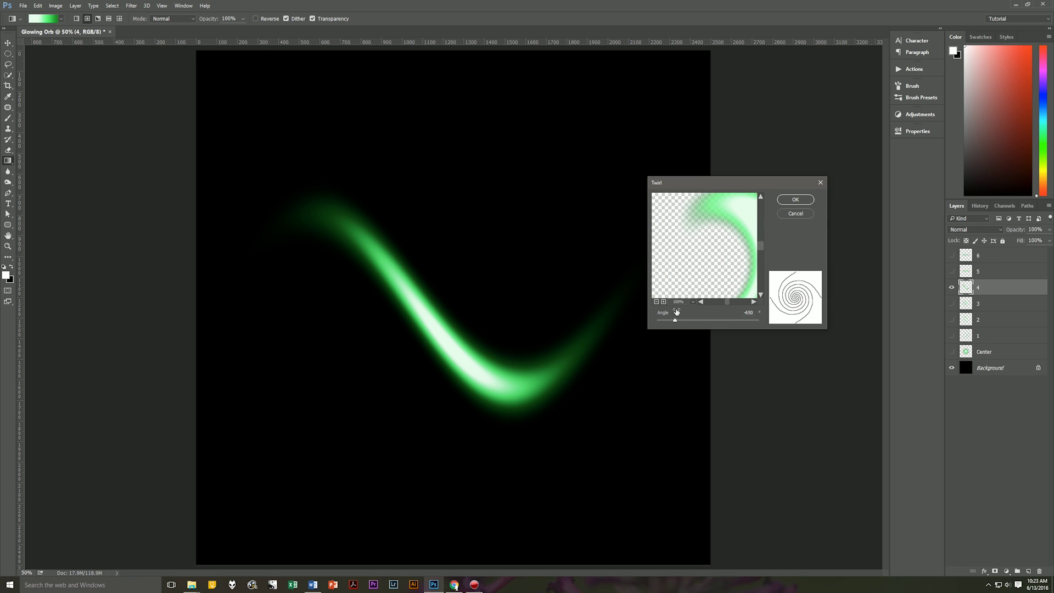
pyautogui.click(785, 200)
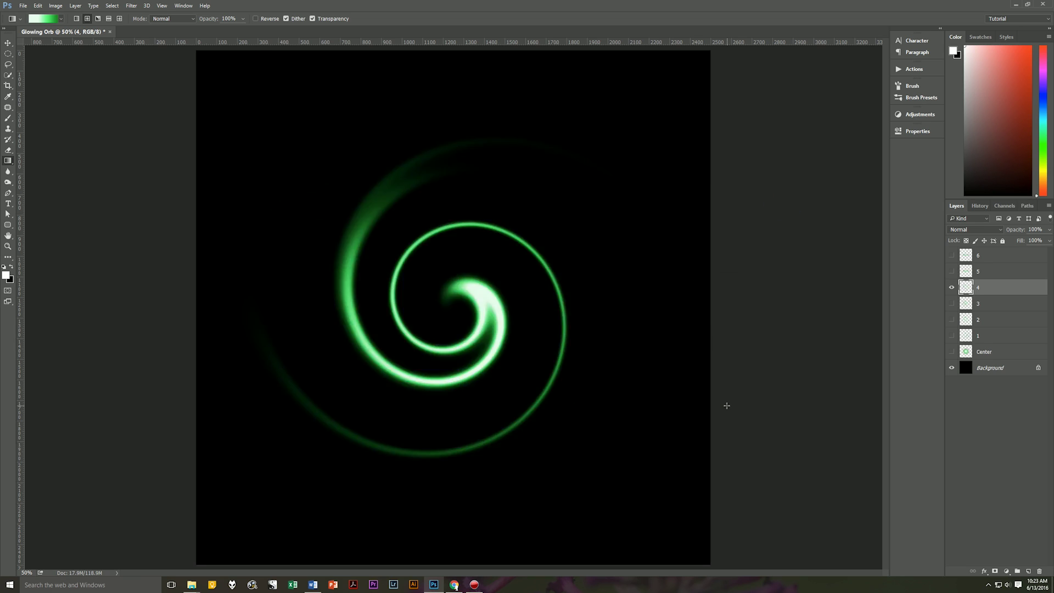
# - Hide layer 4 and select and show only layer 5's green glow
pyautogui.moveTo(951, 303); pyautogui.dragTo(952, 334)
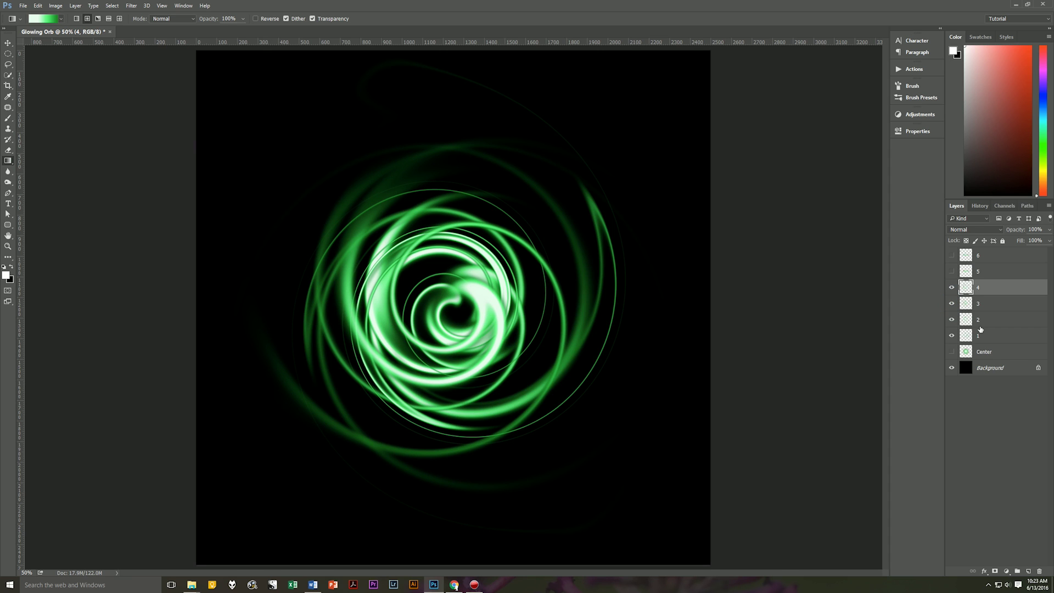
pyautogui.moveTo(952, 336); pyautogui.dragTo(955, 293)
pyautogui.click(951, 287)
pyautogui.click(983, 271)
pyautogui.click(951, 271)
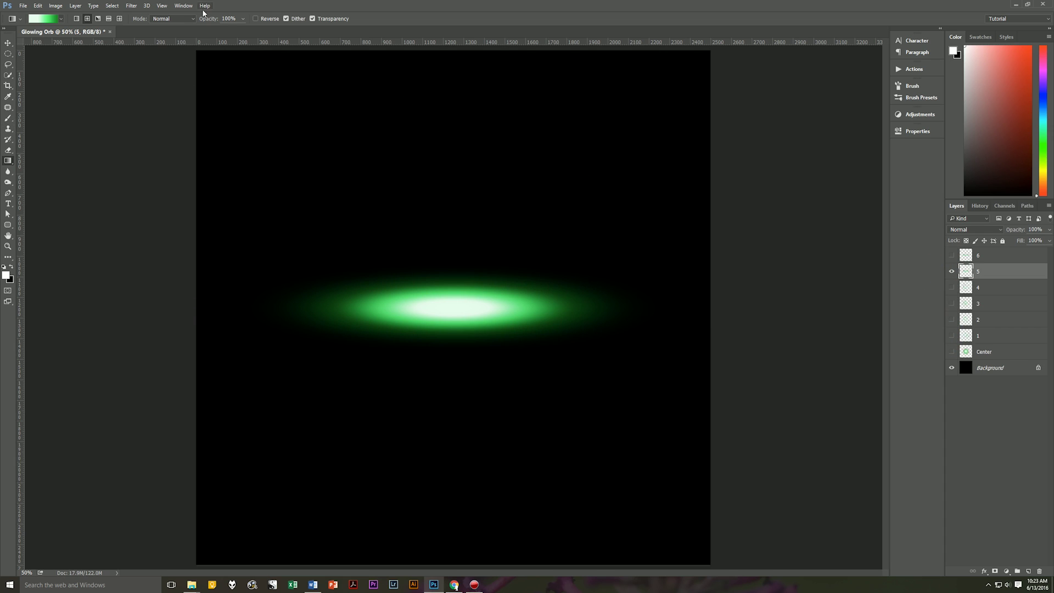
# - Bend layer 5's glow with the Wave filter using a minimum wavelength of 600
pyautogui.click(132, 6)
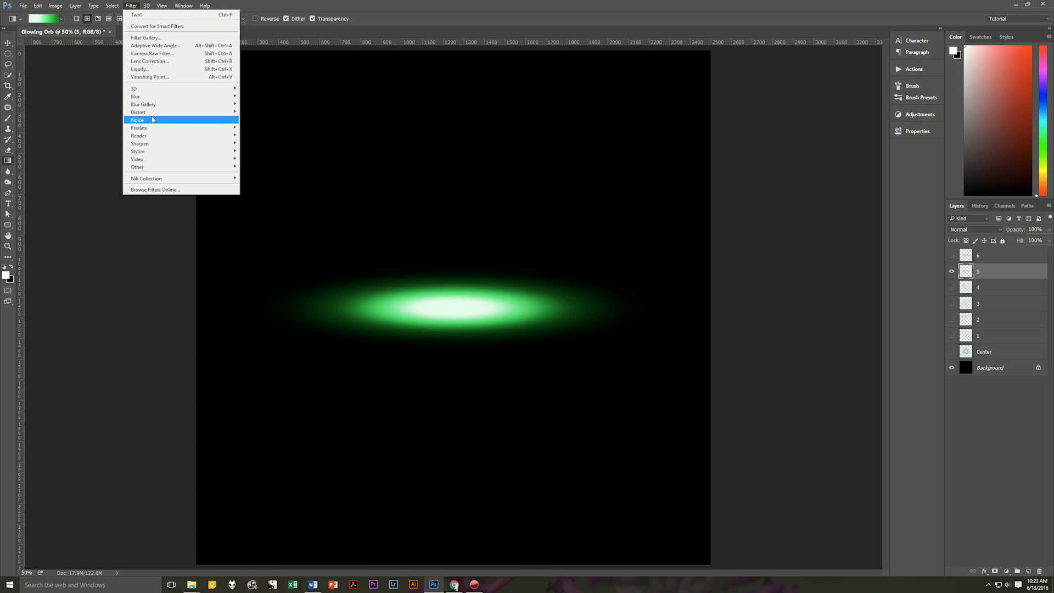
pyautogui.click(152, 112)
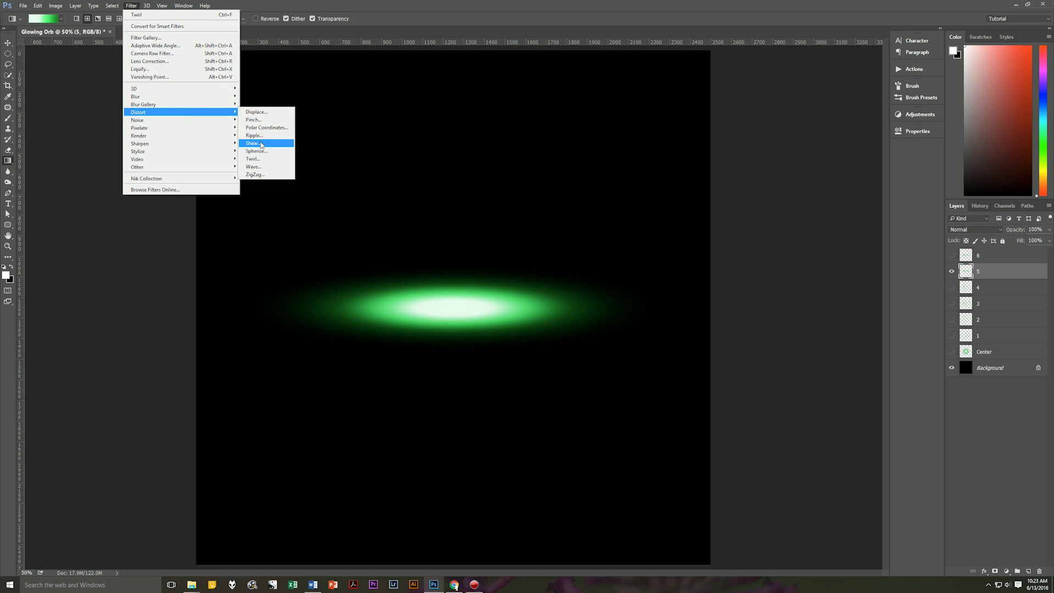
pyautogui.click(267, 166)
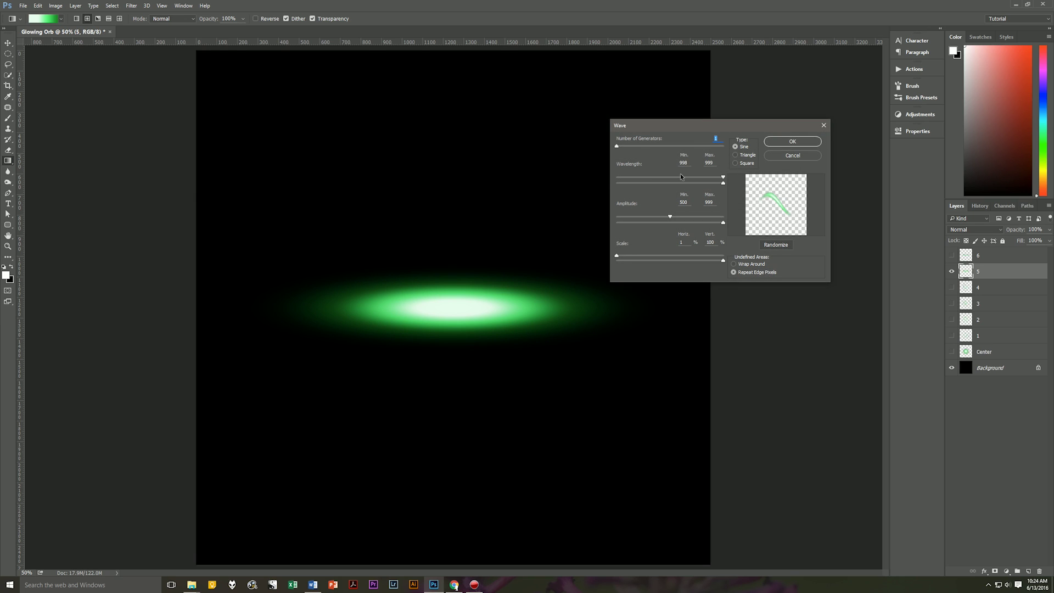
pyautogui.press('Tab')
pyautogui.write('600')
pyautogui.doubleClick(708, 162)
pyautogui.click(789, 142)
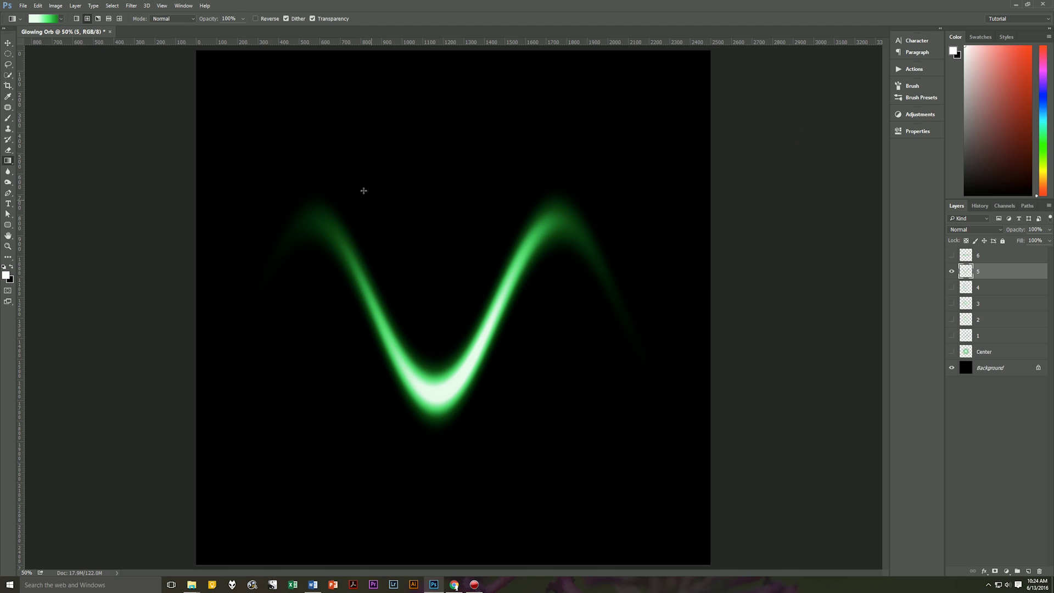
# - Rotate layer 5's wave 180° with Free Transform
pyautogui.hotkey('ctrl', 't')
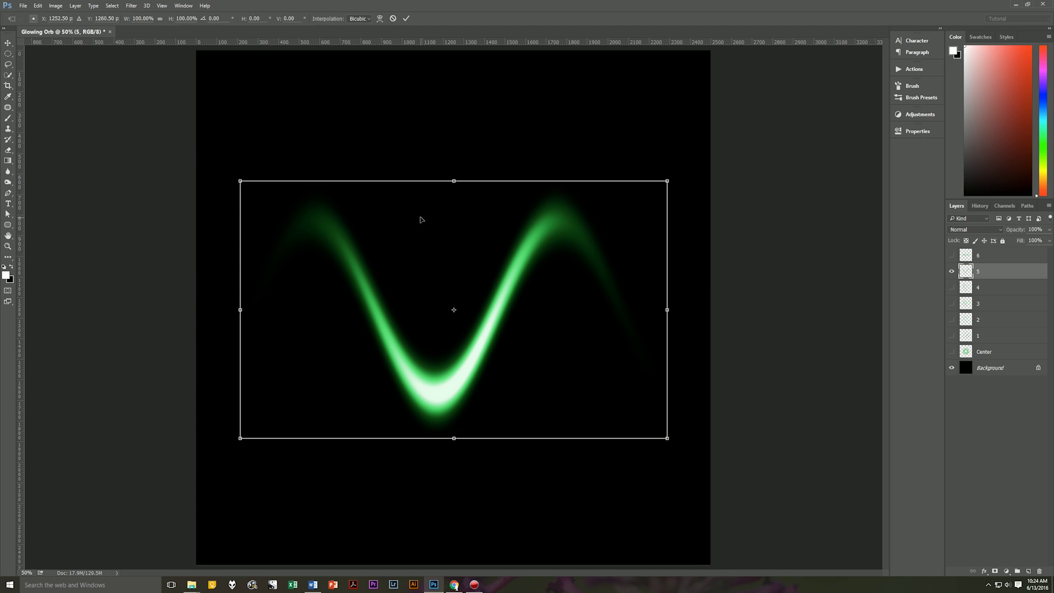
pyautogui.rightClick(421, 217)
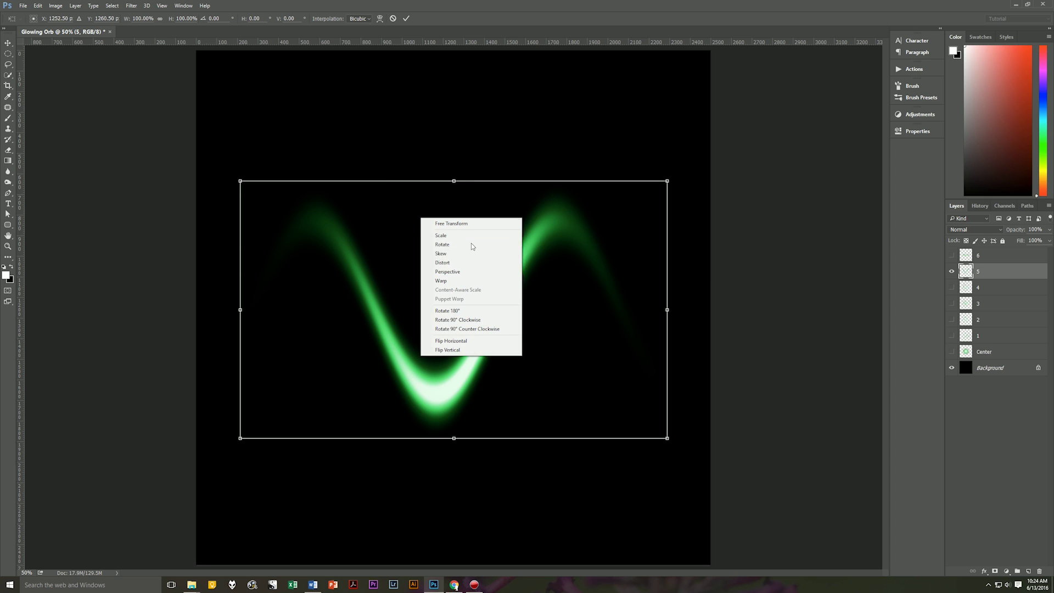
pyautogui.click(467, 310)
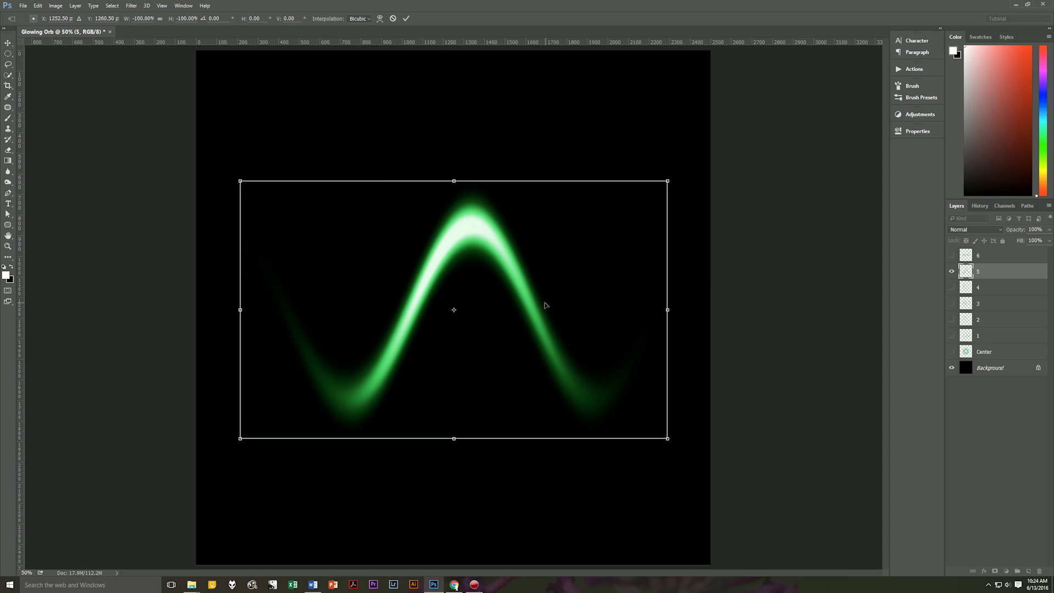
# - Commit the 180° rotation and twirl layer 5's wave into a spiral at -650°
pyautogui.press('Return')
pyautogui.press('g')
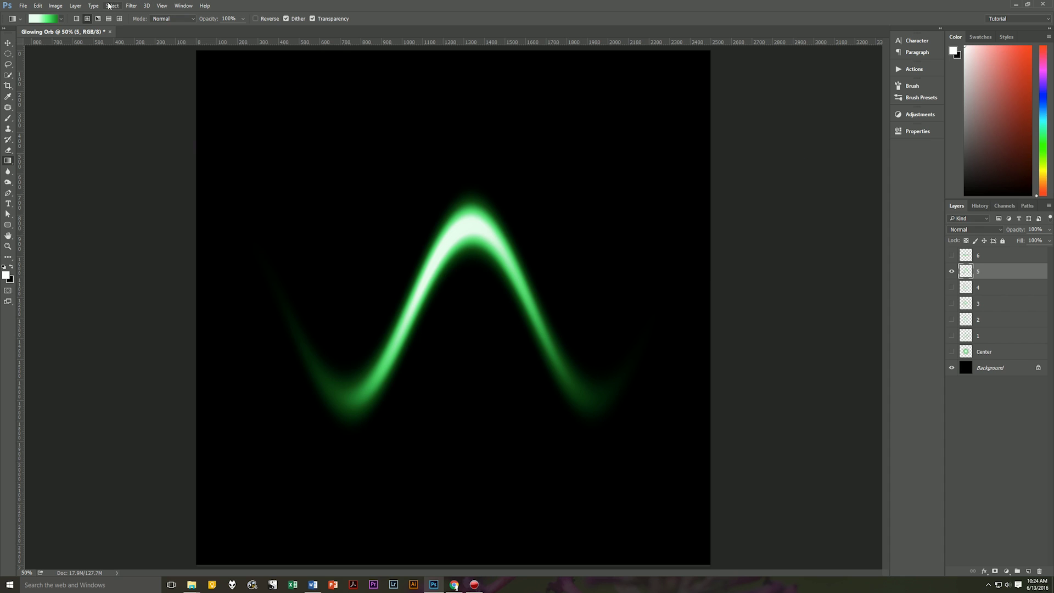
pyautogui.click(133, 6)
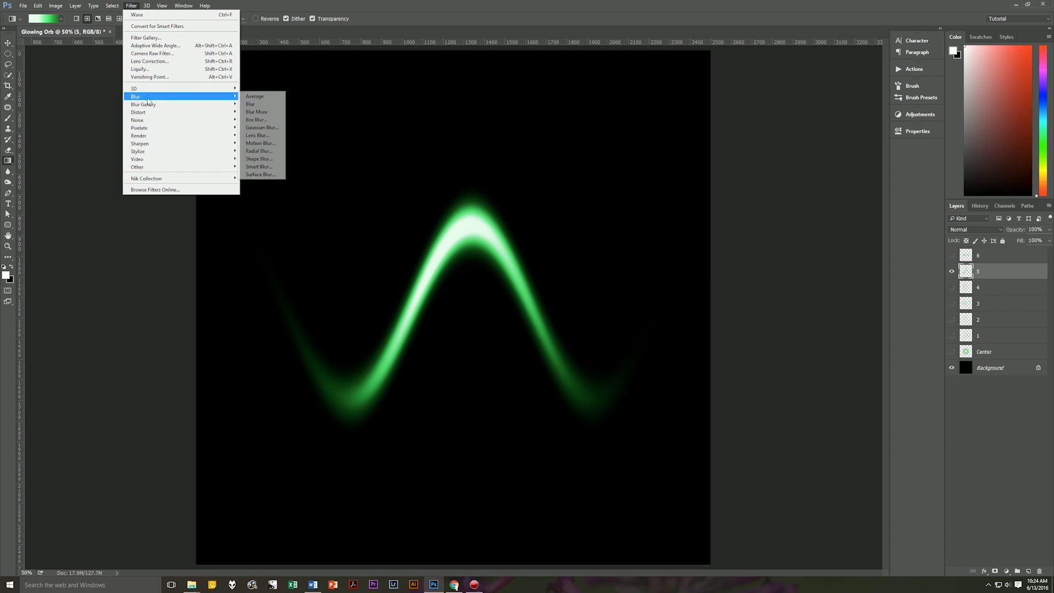
pyautogui.moveTo(140, 112)
pyautogui.click(262, 159)
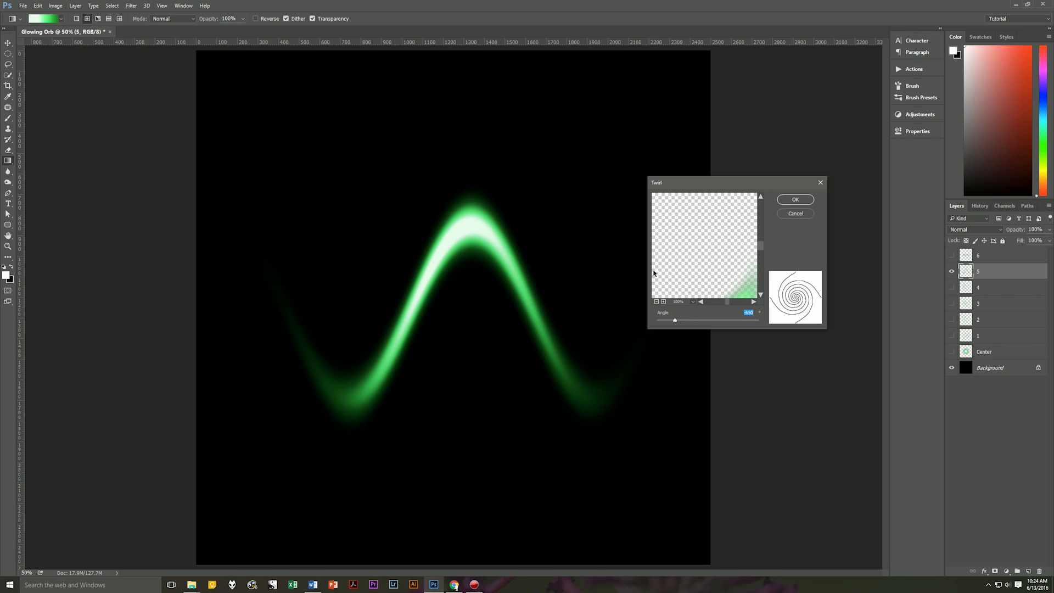
pyautogui.click(795, 199)
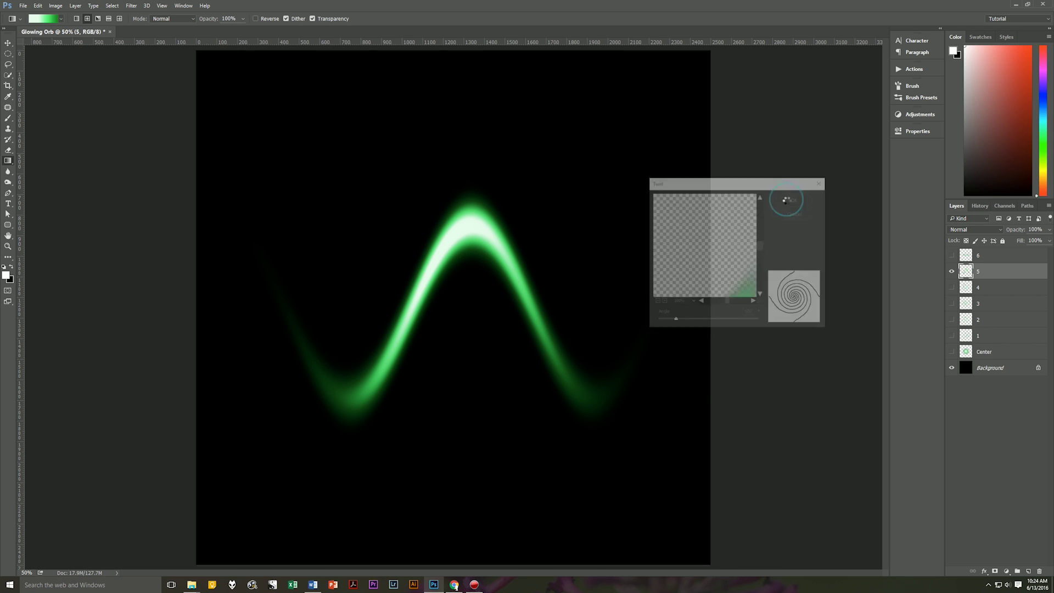
# - Show only layer 6 and apply the Twirl filter to its green glow
pyautogui.click(951, 271)
pyautogui.click(988, 256)
pyautogui.click(951, 255)
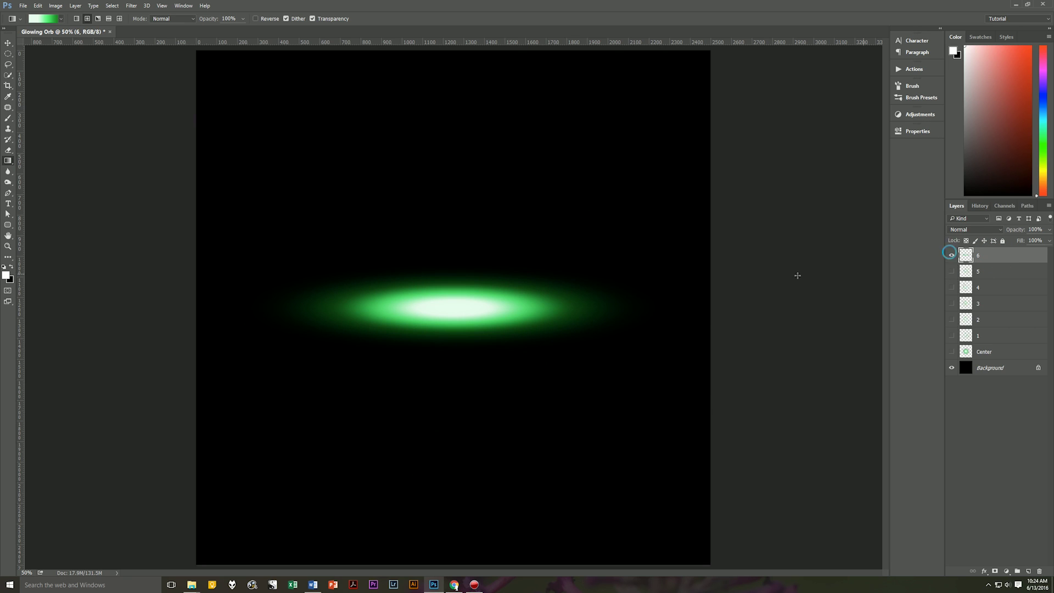
pyautogui.click(134, 6)
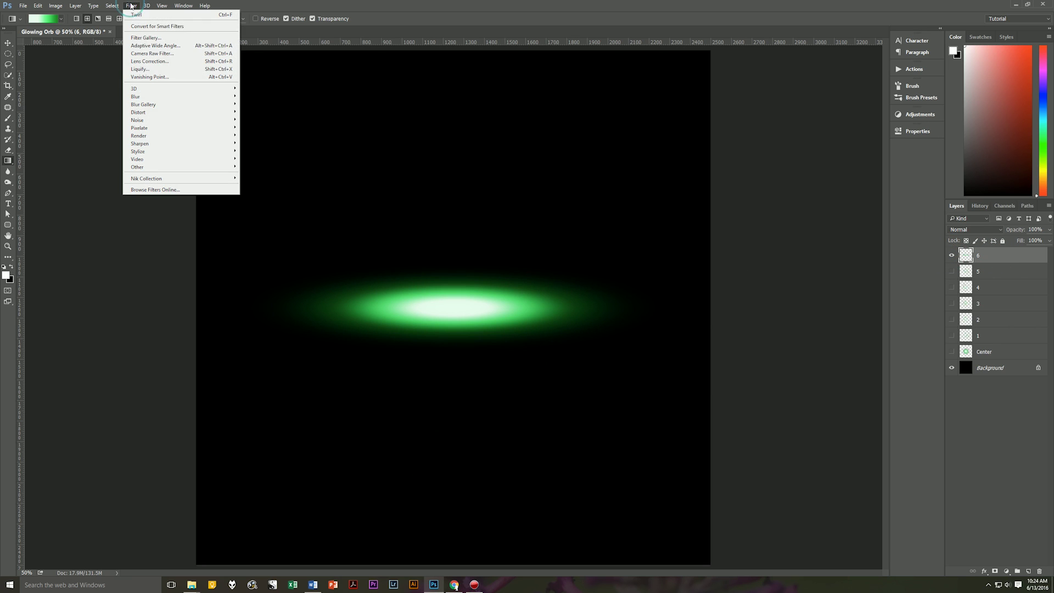
pyautogui.moveTo(151, 93)
pyautogui.moveTo(159, 116)
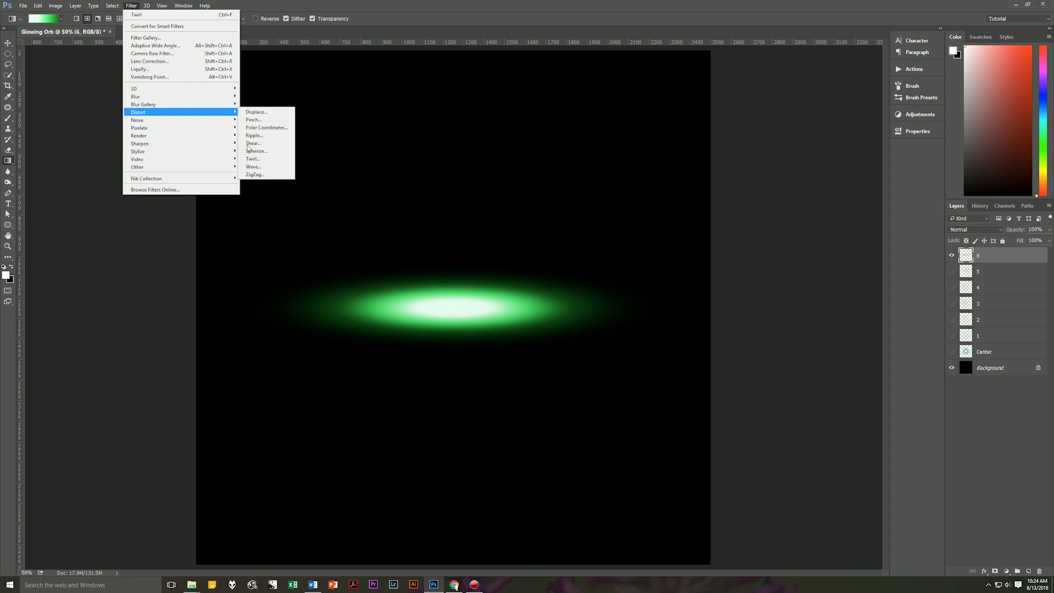
pyautogui.click(261, 159)
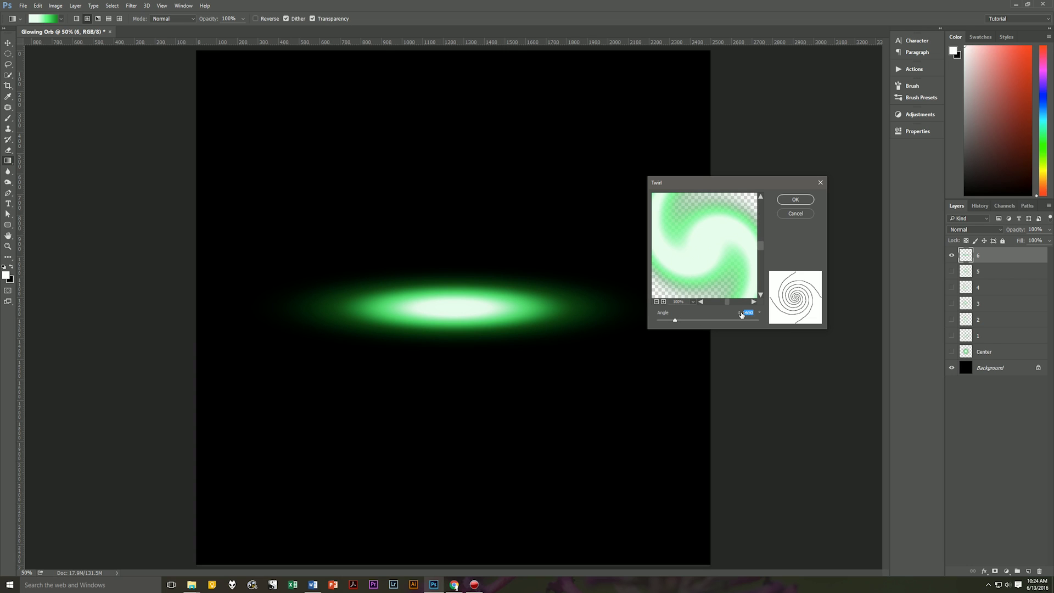
pyautogui.click(797, 193)
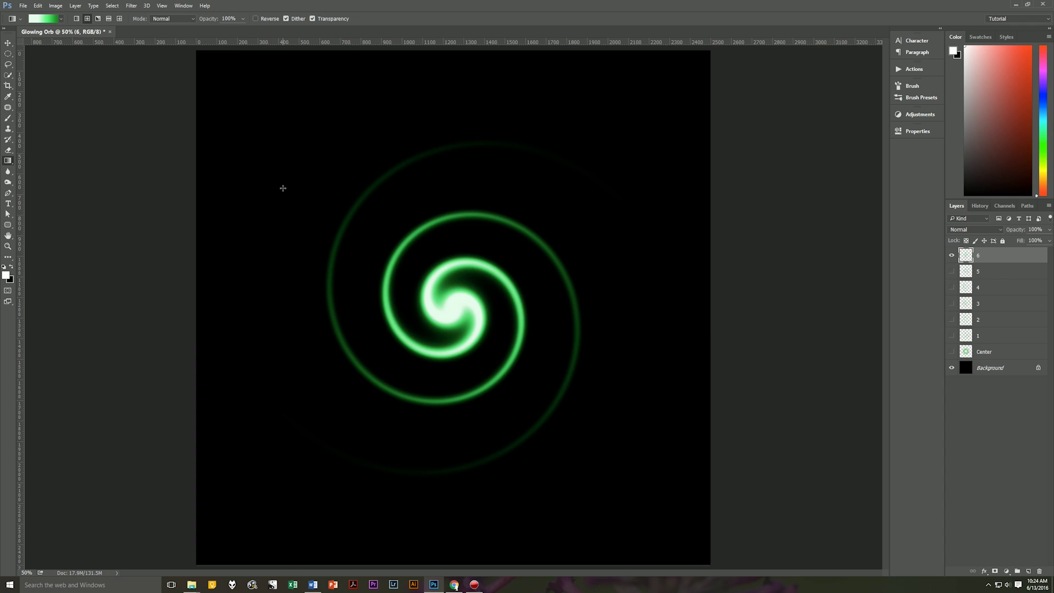
# - Warp the spiral with the Wave filter, raising Wavelength Max to 999
pyautogui.click(132, 7)
pyautogui.click(156, 112)
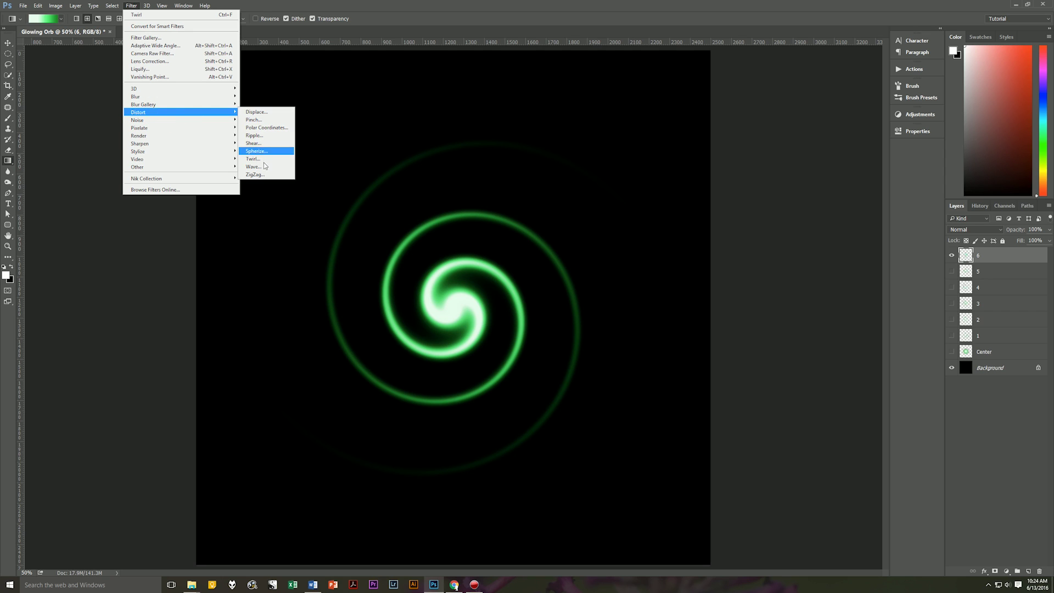
pyautogui.click(254, 167)
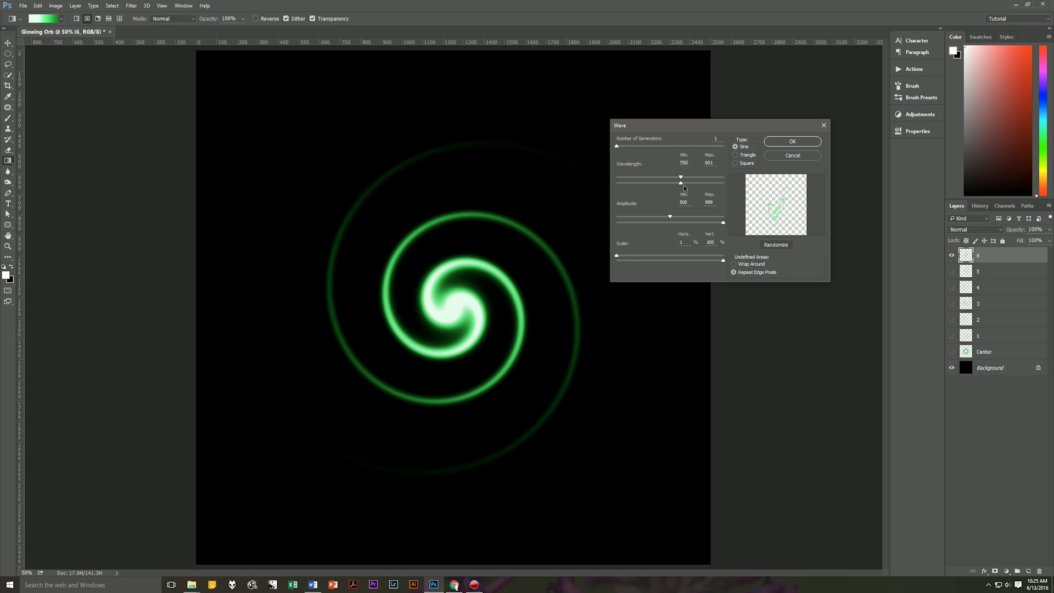
pyautogui.moveTo(682, 187); pyautogui.dragTo(718, 171)
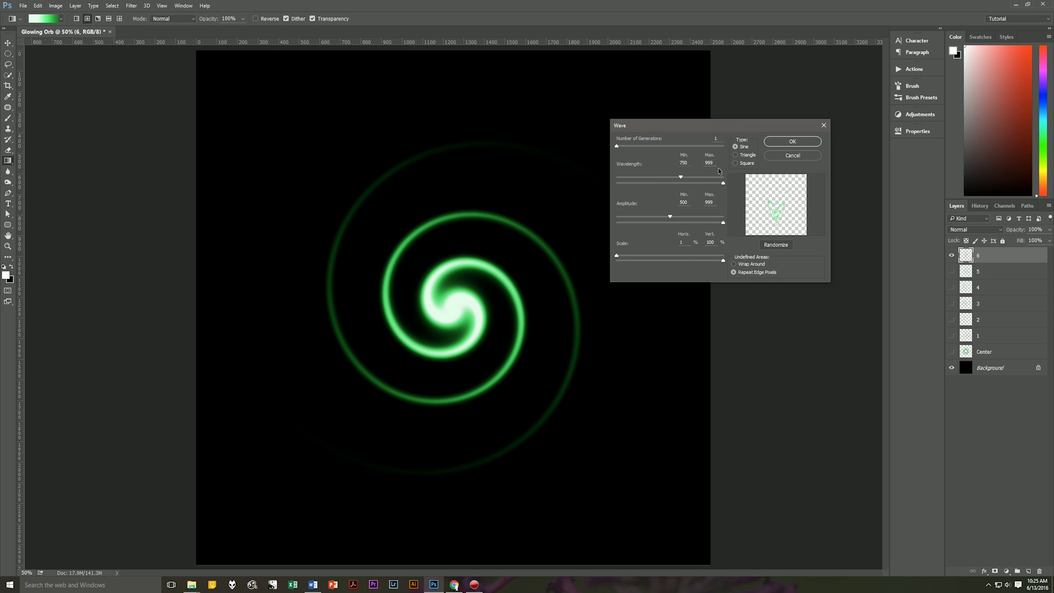
pyautogui.click(778, 144)
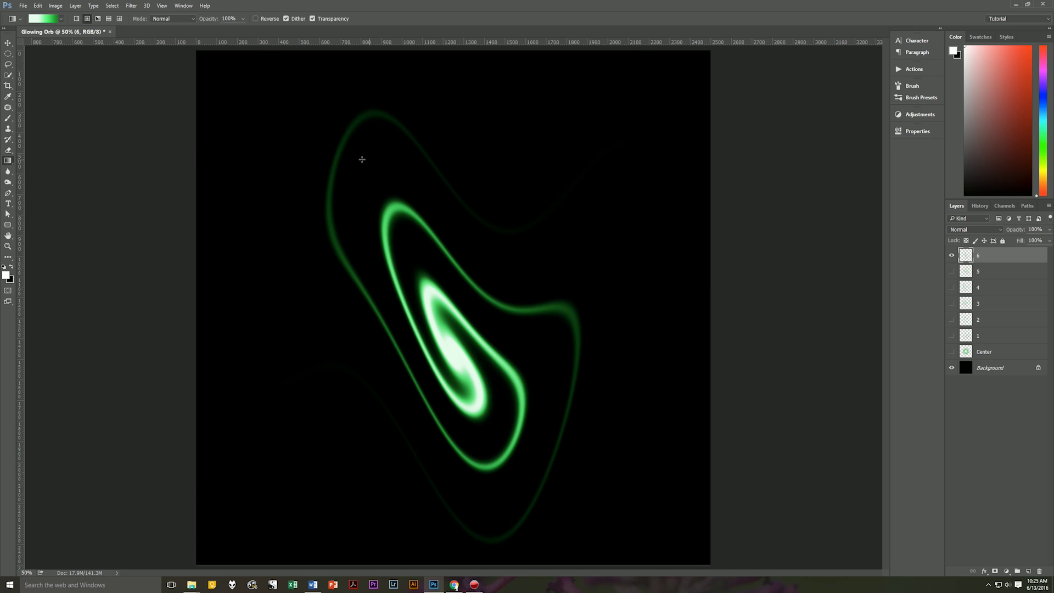
# - Twirl layer 6's warped shape back into a round spiral at a 700° angle
pyautogui.click(131, 6)
pyautogui.moveTo(164, 112)
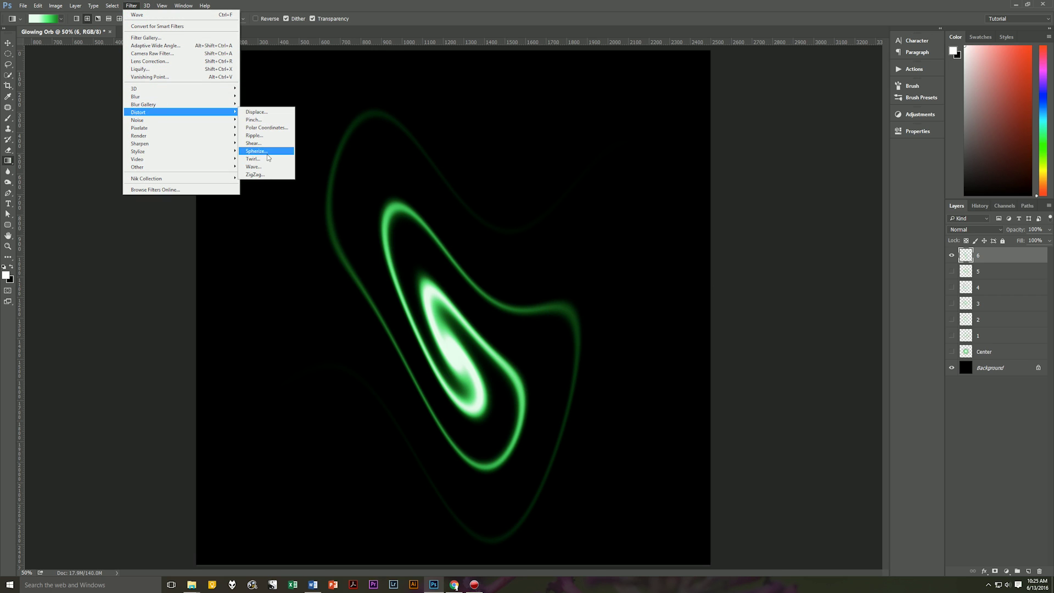
pyautogui.click(269, 158)
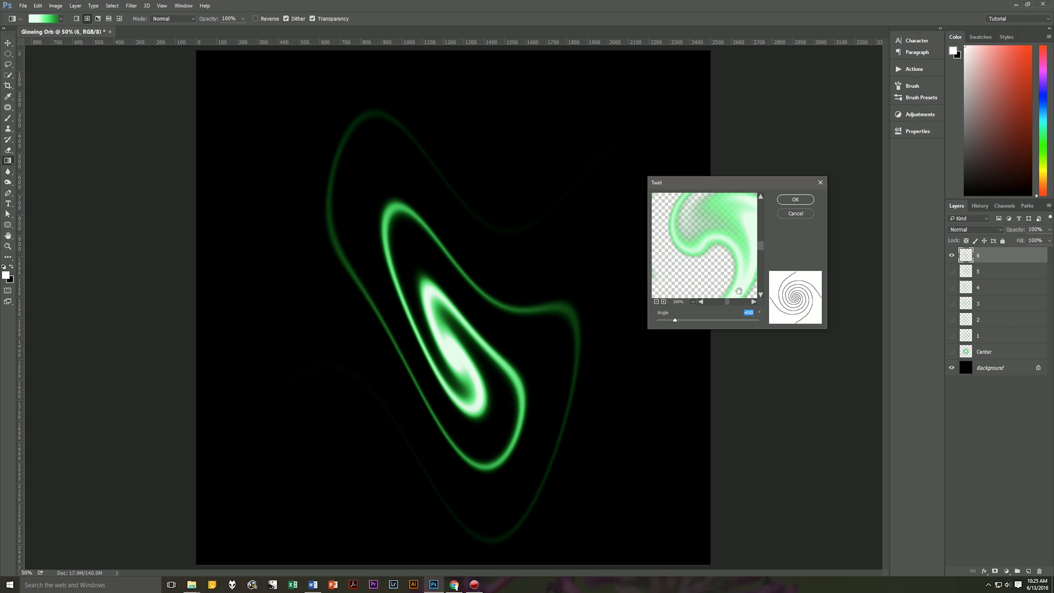
pyautogui.click(755, 314)
pyautogui.doubleClick(744, 312)
pyautogui.press('BackSpace')
pyautogui.write('700')
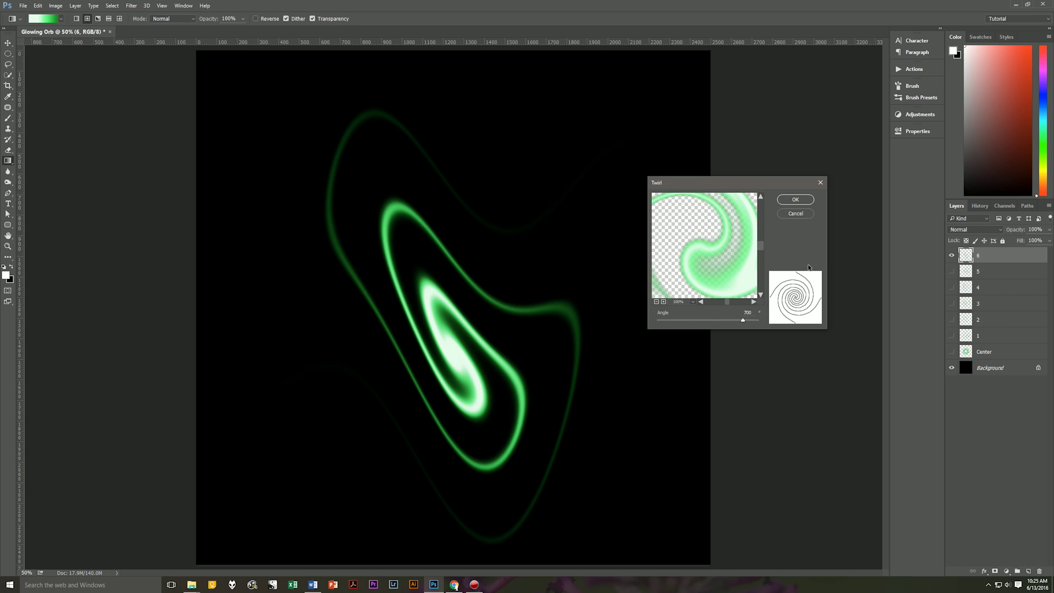
pyautogui.click(804, 200)
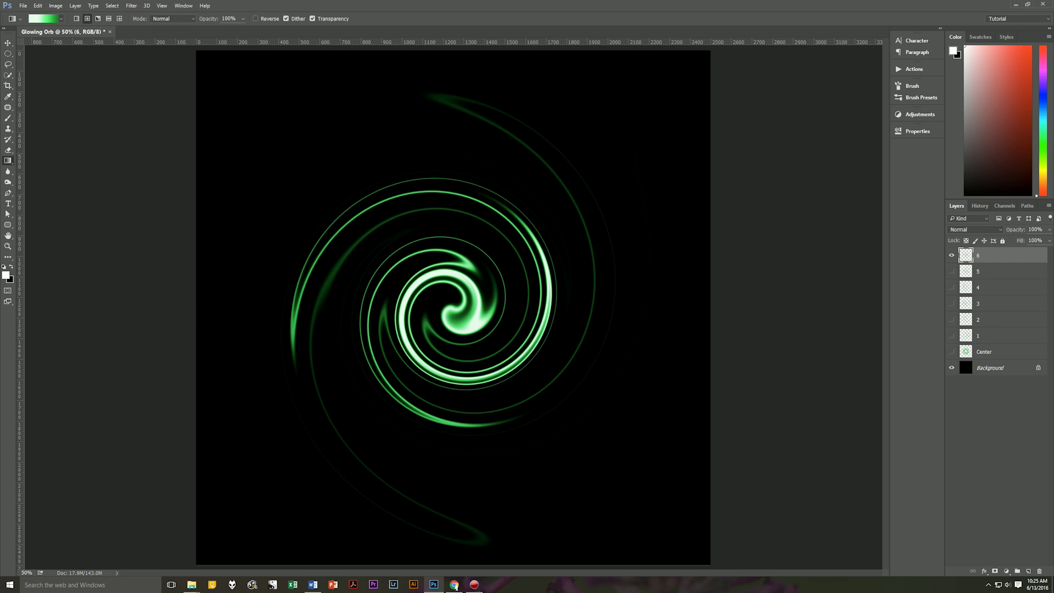
# - Make layers 1–5 and Center visible, and move Center to the top of the stack
pyautogui.click(1015, 267)
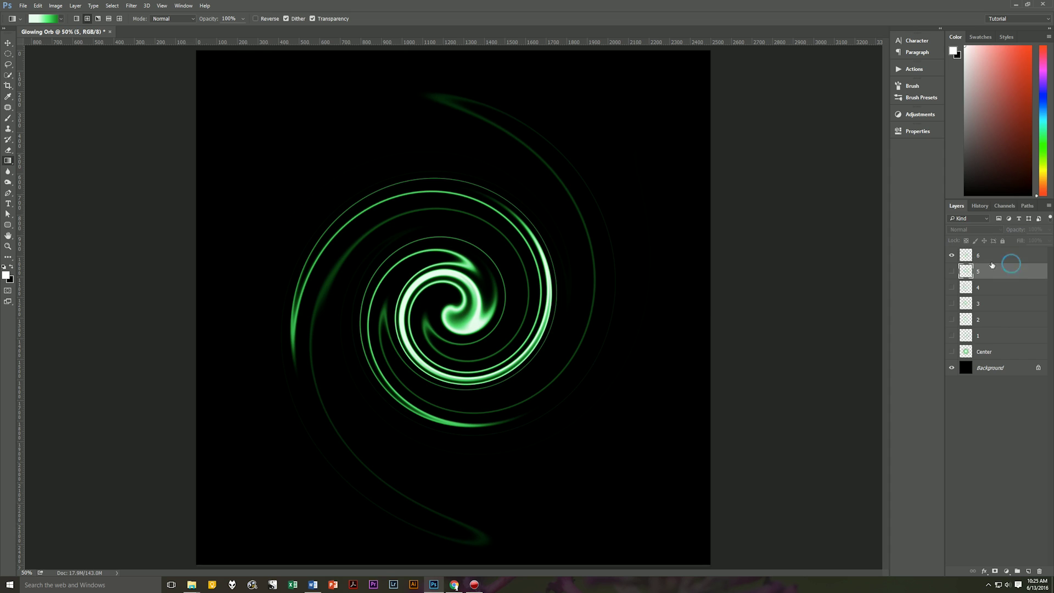
pyautogui.moveTo(952, 271); pyautogui.dragTo(952, 340)
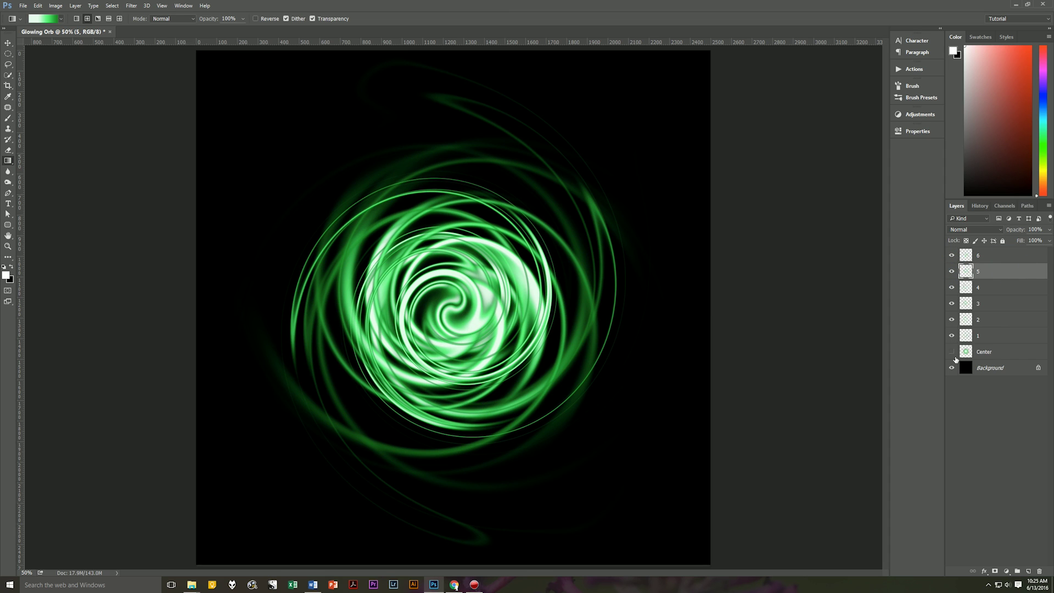
pyautogui.click(988, 352)
pyautogui.click(952, 352)
pyautogui.moveTo(996, 350); pyautogui.dragTo(1002, 251)
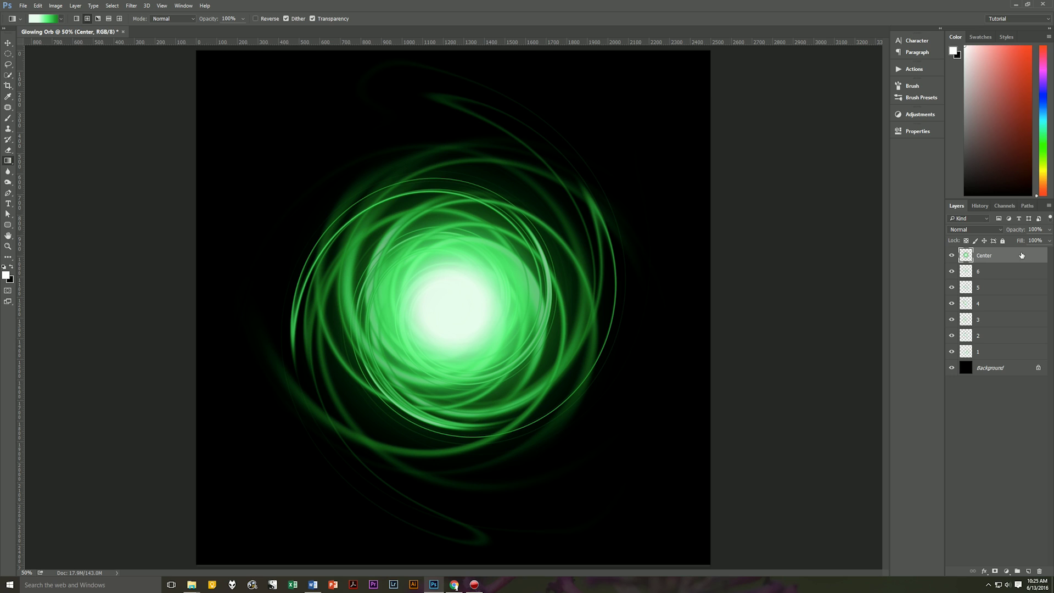
# - Scale the Center glow to about 126% around its middle and commit
pyautogui.hotkey('ctrl', 't')
pyautogui.moveTo(631, 129); pyautogui.dragTo(700, 110)
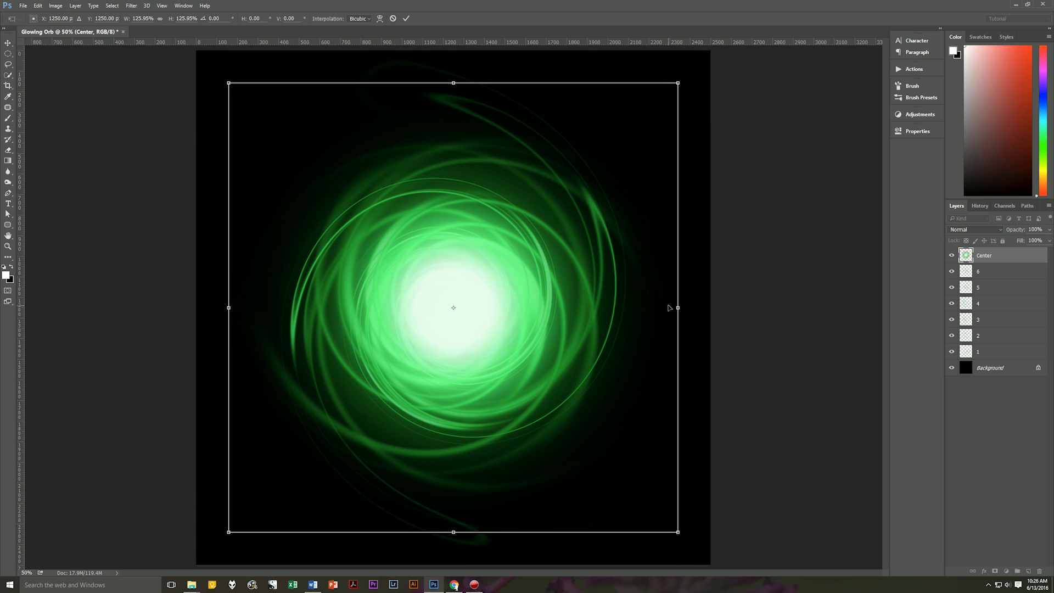
pyautogui.press('Return')
pyautogui.press('g')
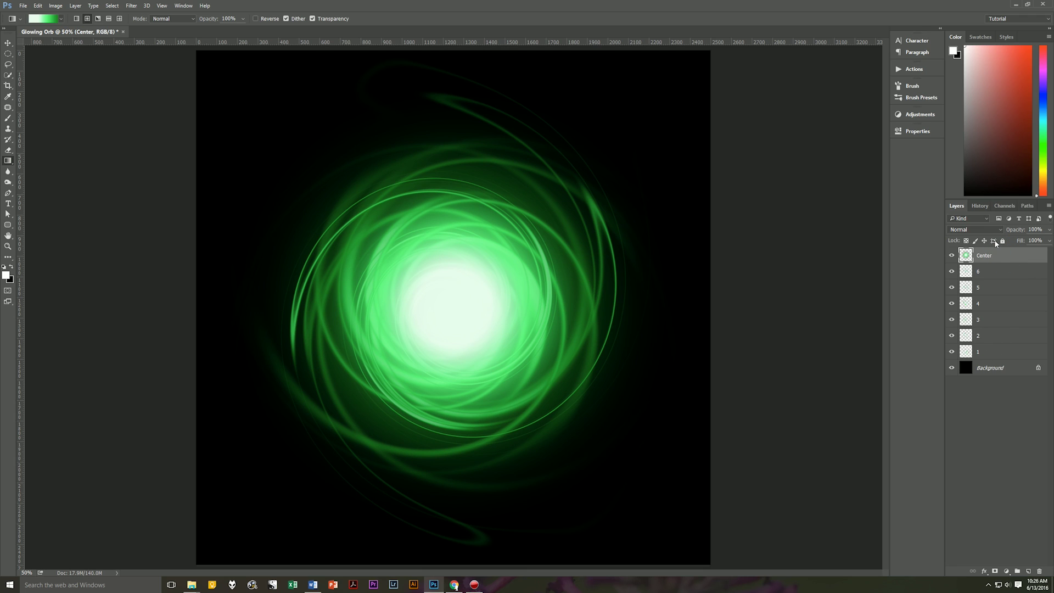
# - Group Center and layers 1–6 into Group 1 set to Screen, then duplicate it
pyautogui.keyDown('shift'); pyautogui.click(1003, 353); pyautogui.keyUp('shift')
pyautogui.moveTo(1010, 349); pyautogui.dragTo(1018, 571)
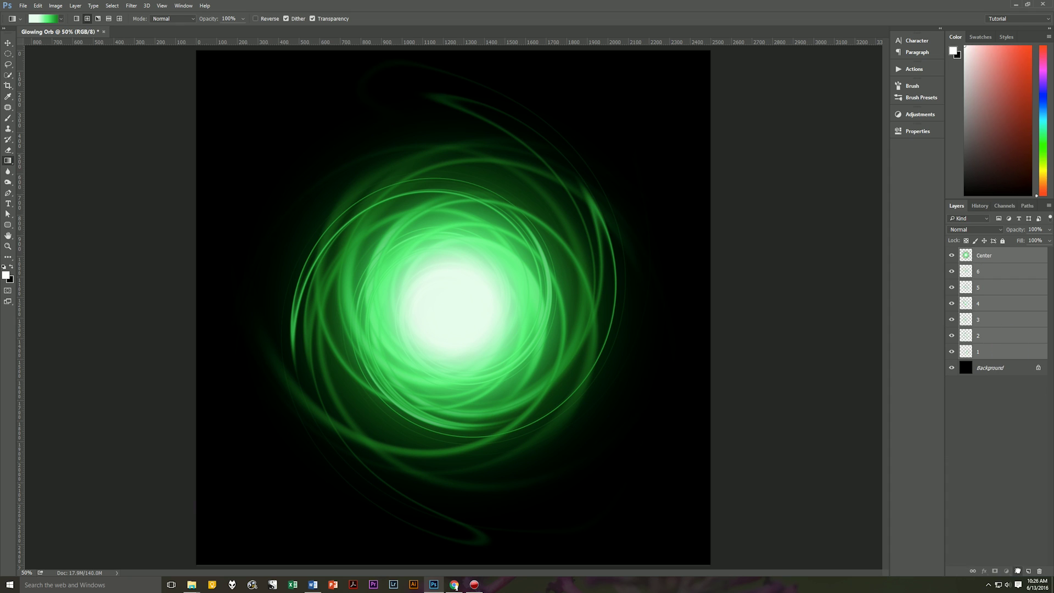
pyautogui.click(982, 230)
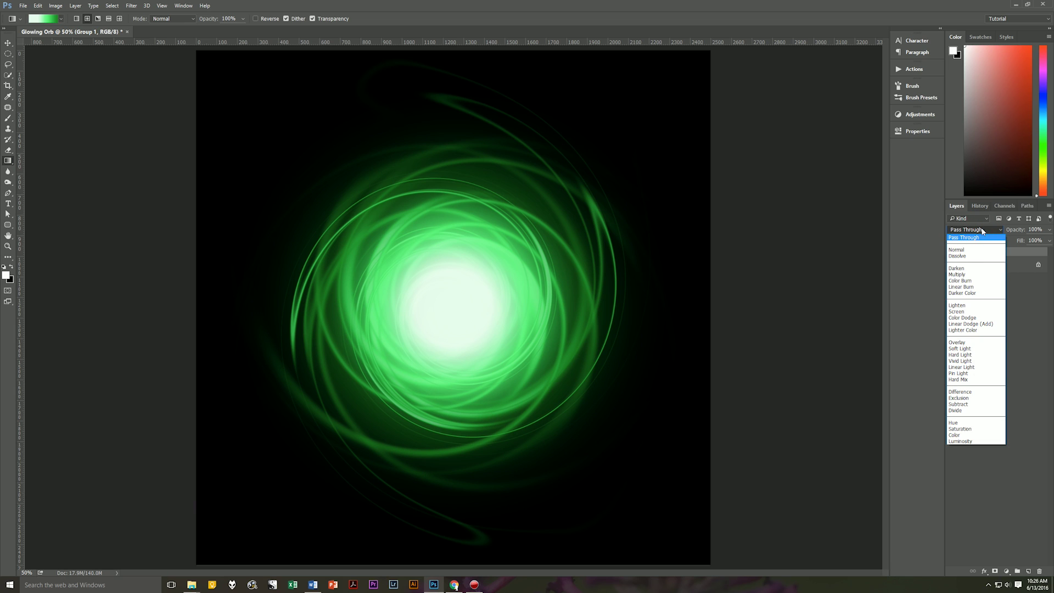
pyautogui.click(974, 311)
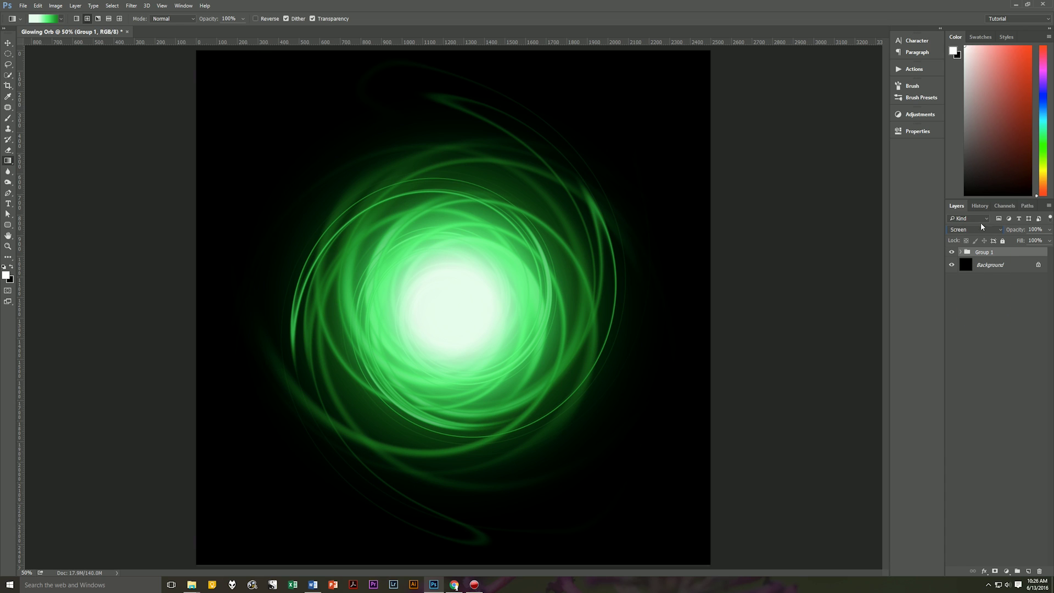
pyautogui.moveTo(1004, 254); pyautogui.dragTo(1029, 571)
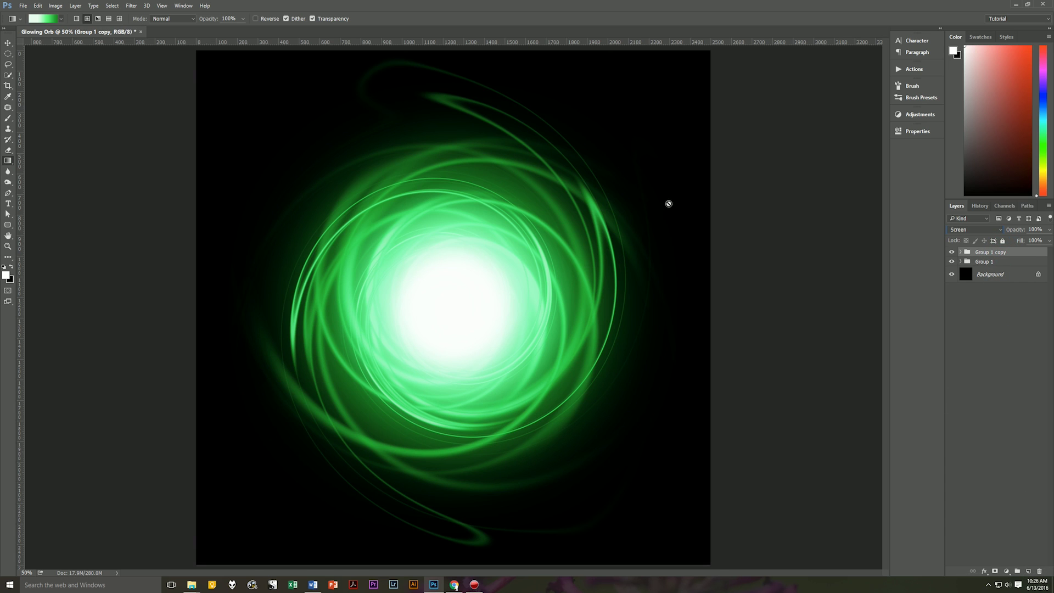
# - Rotate the Group 1 copy about 31° and commit the transform
pyautogui.hotkey('ctrl', 't')
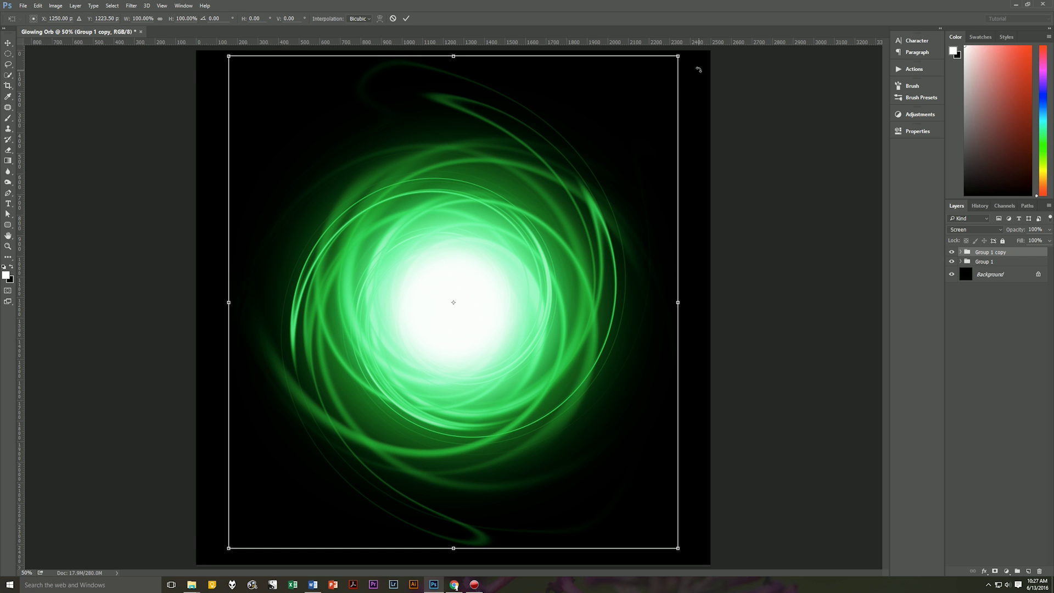
pyautogui.moveTo(698, 69); pyautogui.dragTo(755, 438)
pyautogui.press('g')
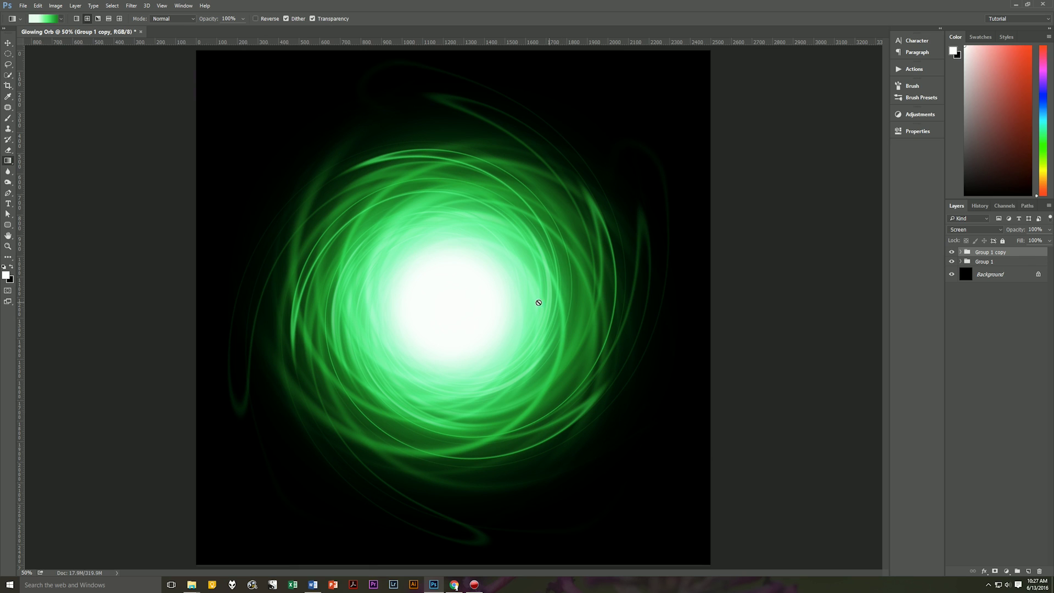
# - Merge Group 1 and its copy into a single layer named 'Glowing Orb', then pick the Move tool
pyautogui.keyDown('shift'); pyautogui.click(1006, 262); pyautogui.keyUp('shift')
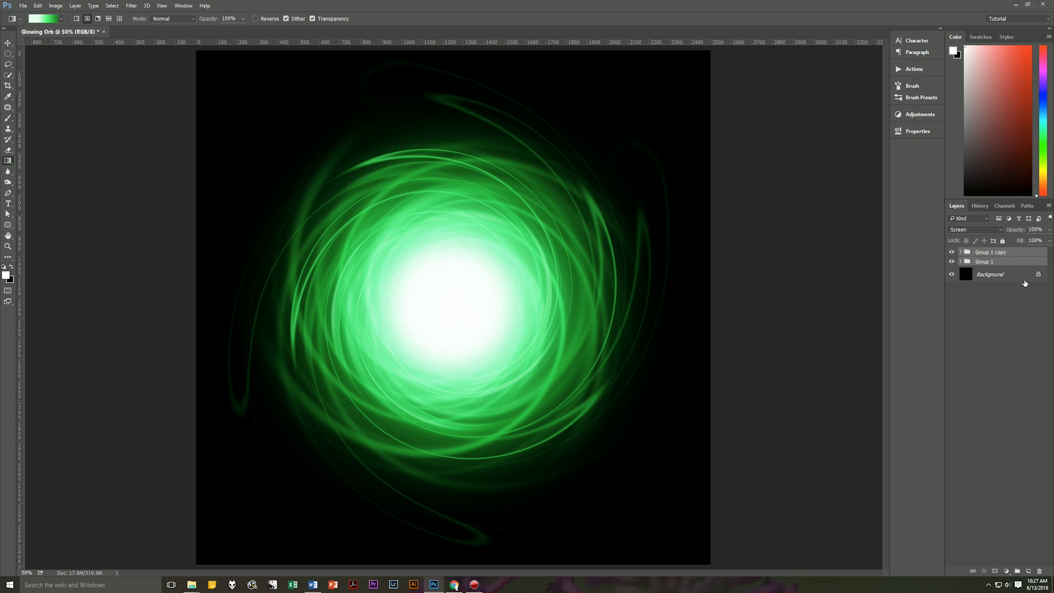
pyautogui.hotkey('ctrl', 'e')
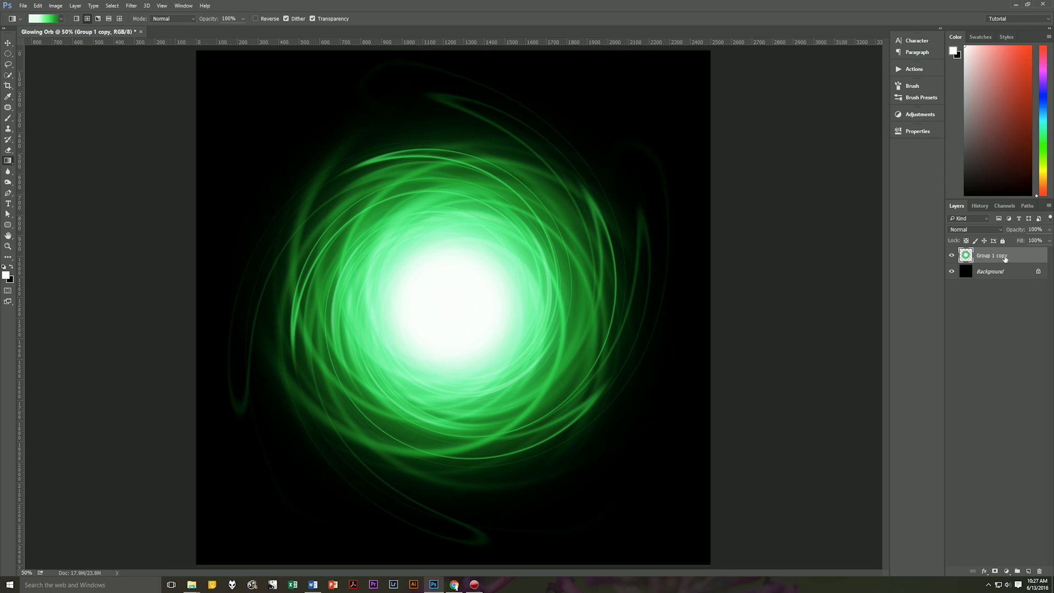
pyautogui.doubleClick(1002, 256)
pyautogui.write('Glowing Orb')
pyautogui.press('Return')
pyautogui.click(9, 43)
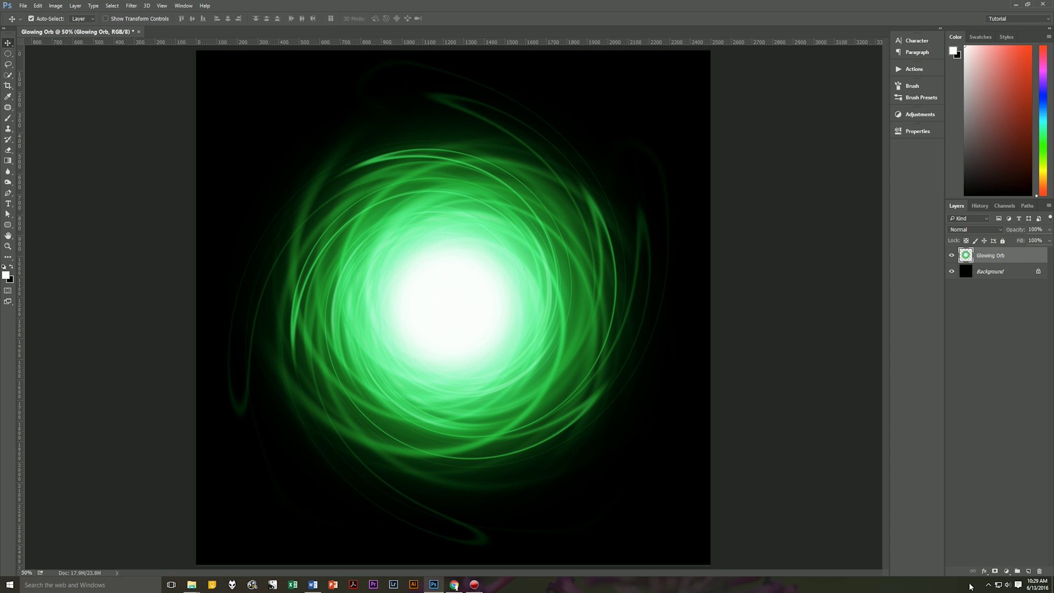
# - Add a colorized Hue/Saturation layer with hue 287 and saturation 99 to tint the orb purple
pyautogui.click(1010, 574)
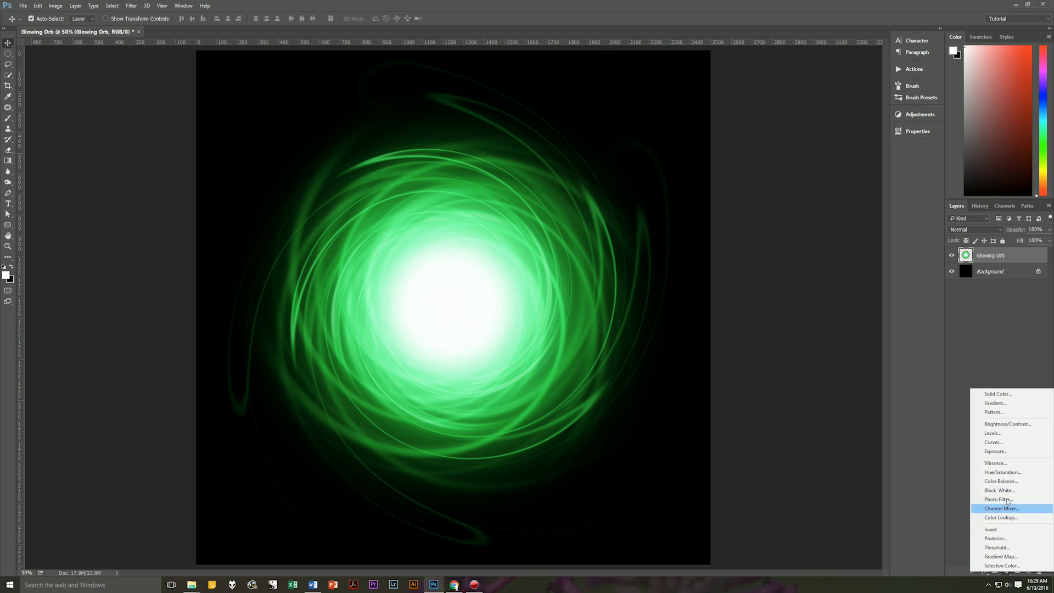
pyautogui.click(1008, 472)
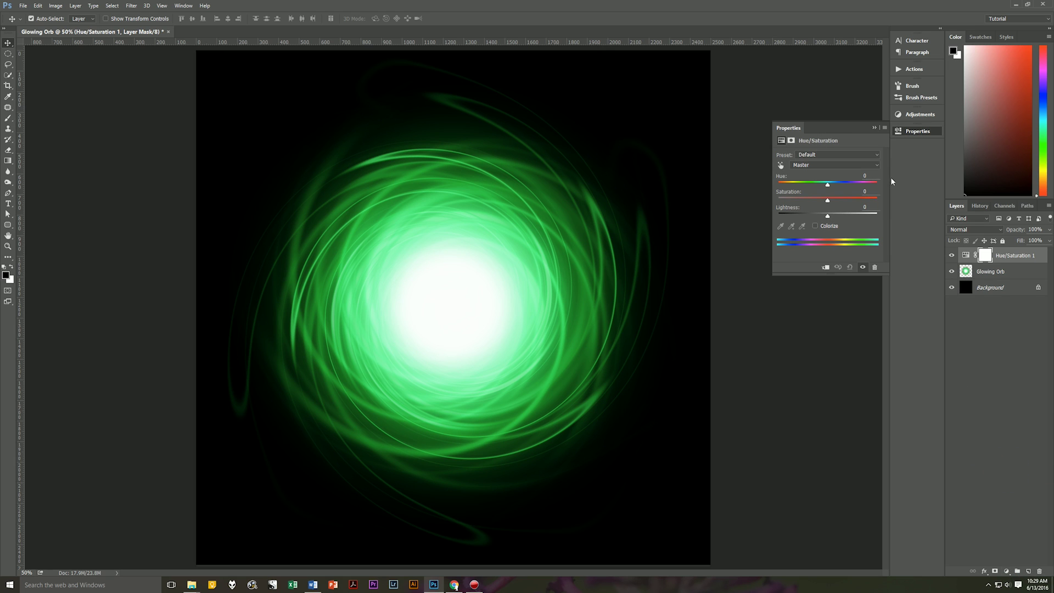
pyautogui.click(815, 226)
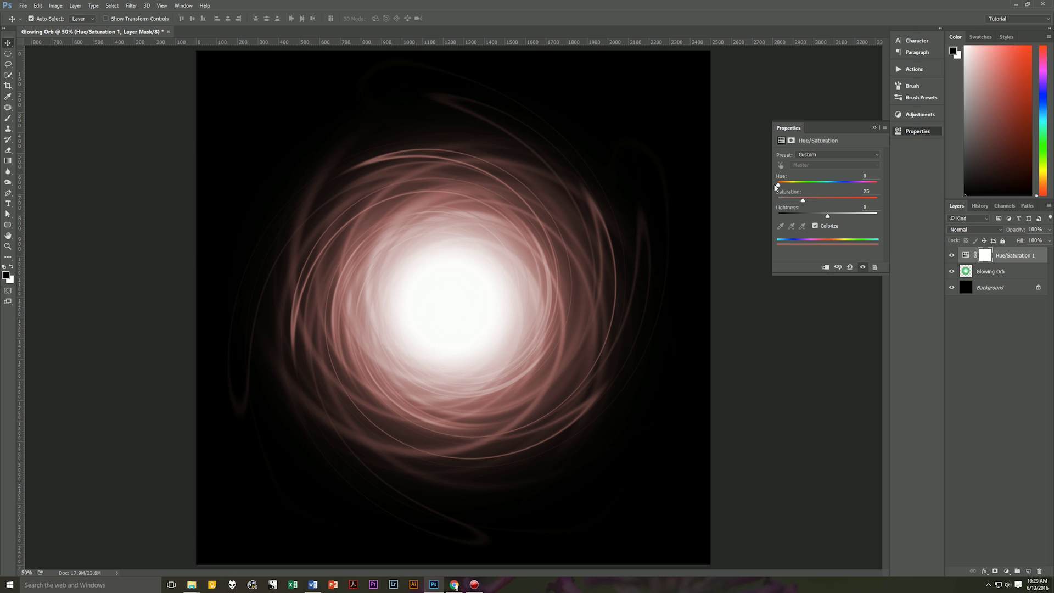
pyautogui.moveTo(779, 185); pyautogui.dragTo(868, 207)
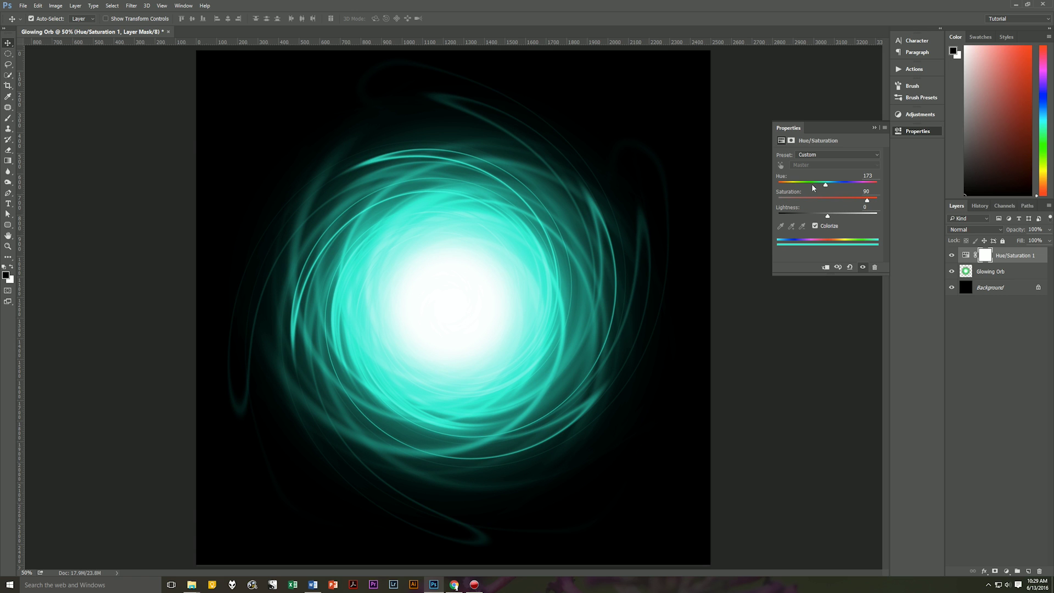
pyautogui.moveTo(825, 186); pyautogui.dragTo(856, 188)
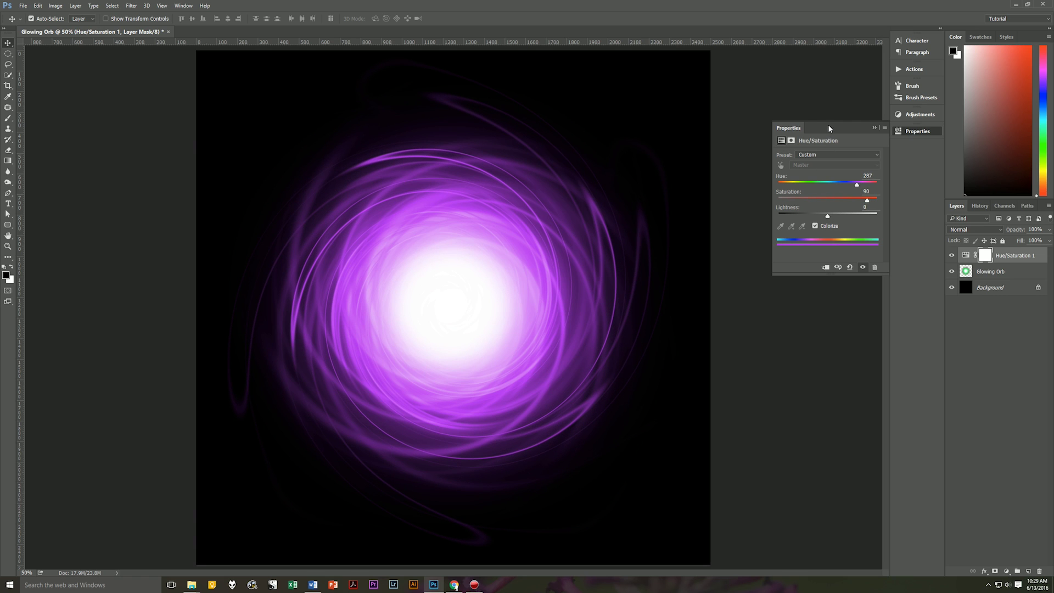
pyautogui.click(873, 128)
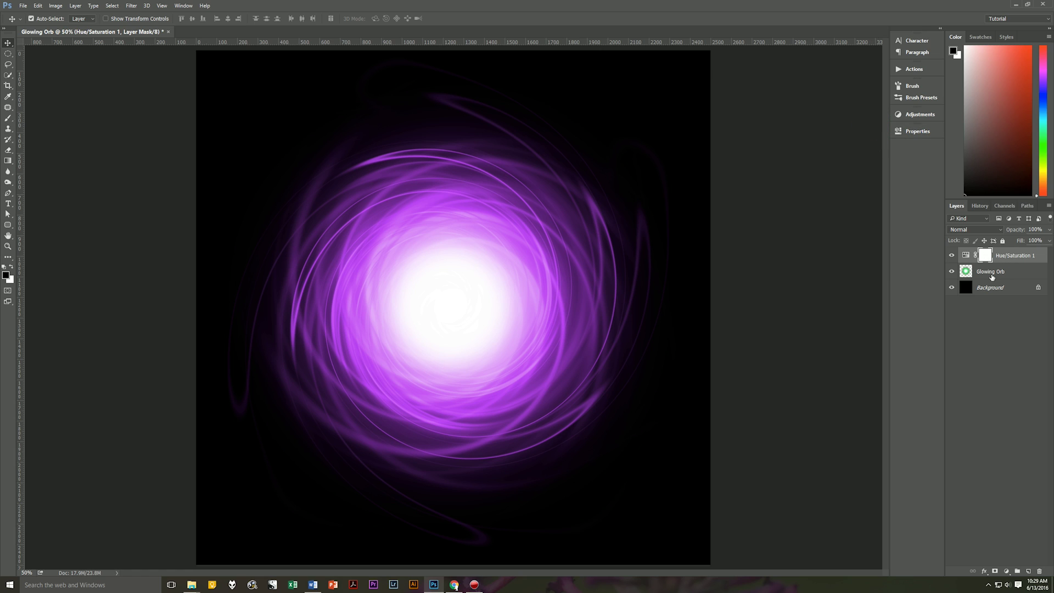